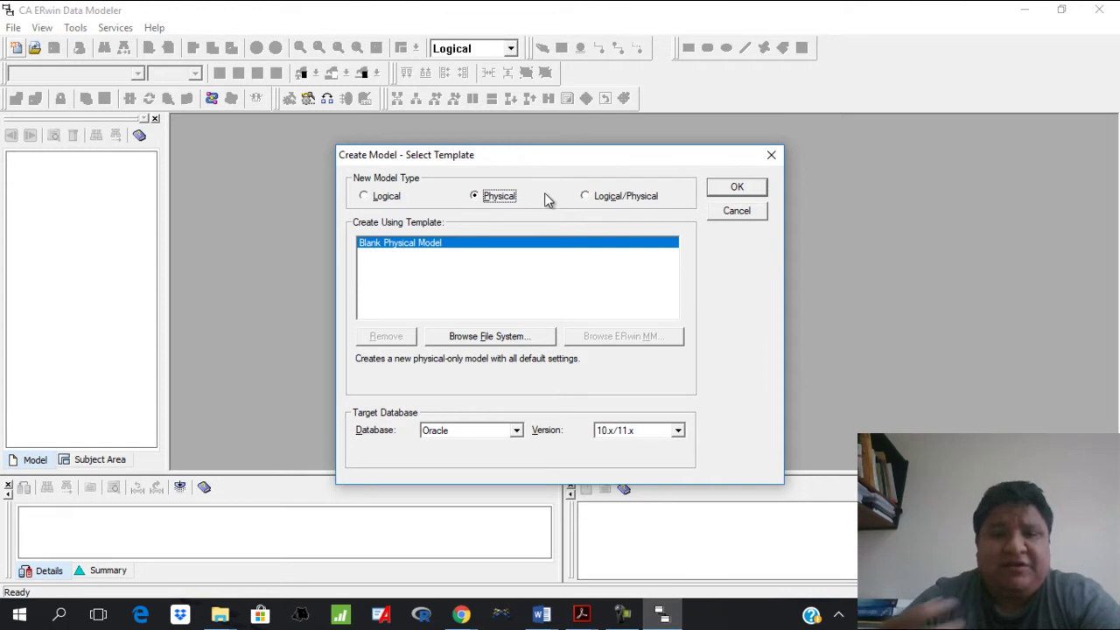
Create a blank Logical/Physical model with Oracle 10.x/11.x as the target database.
click(585, 197)
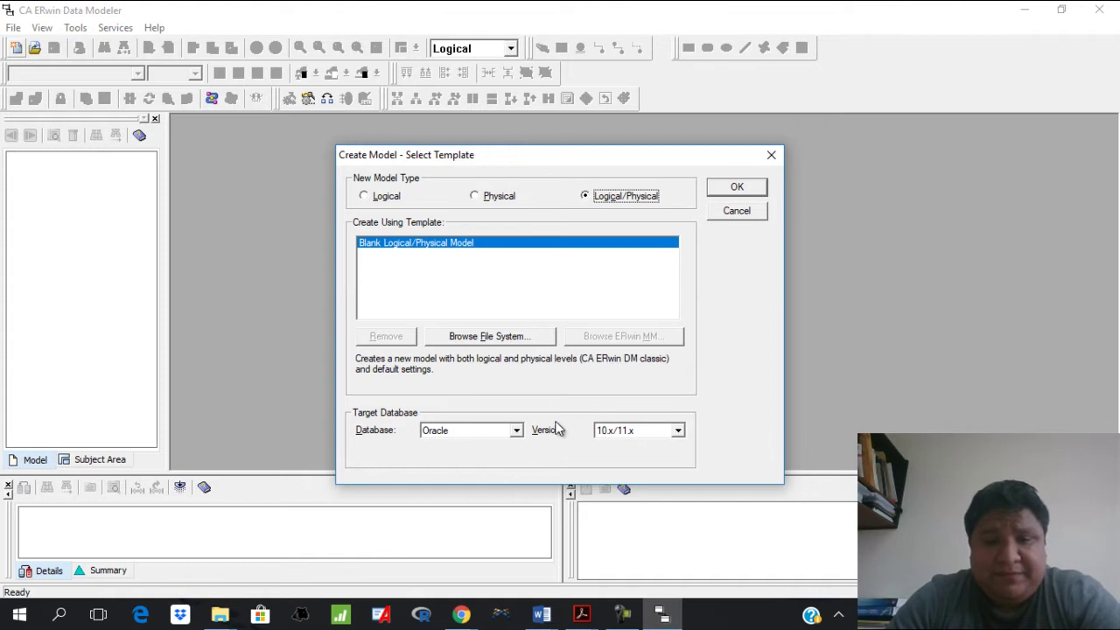
click(516, 430)
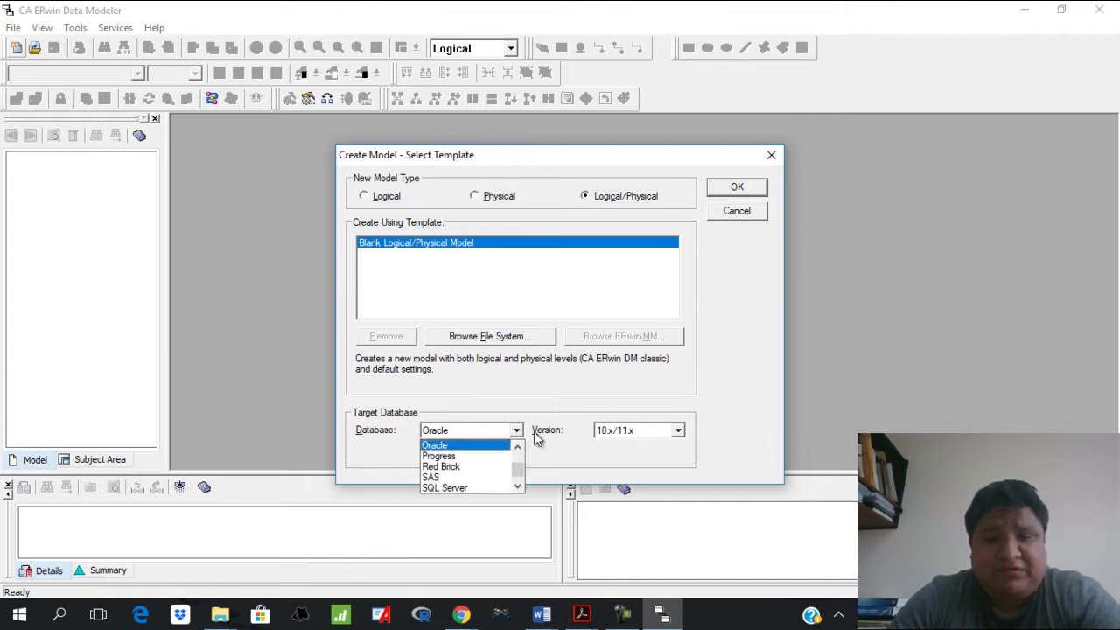
click(674, 405)
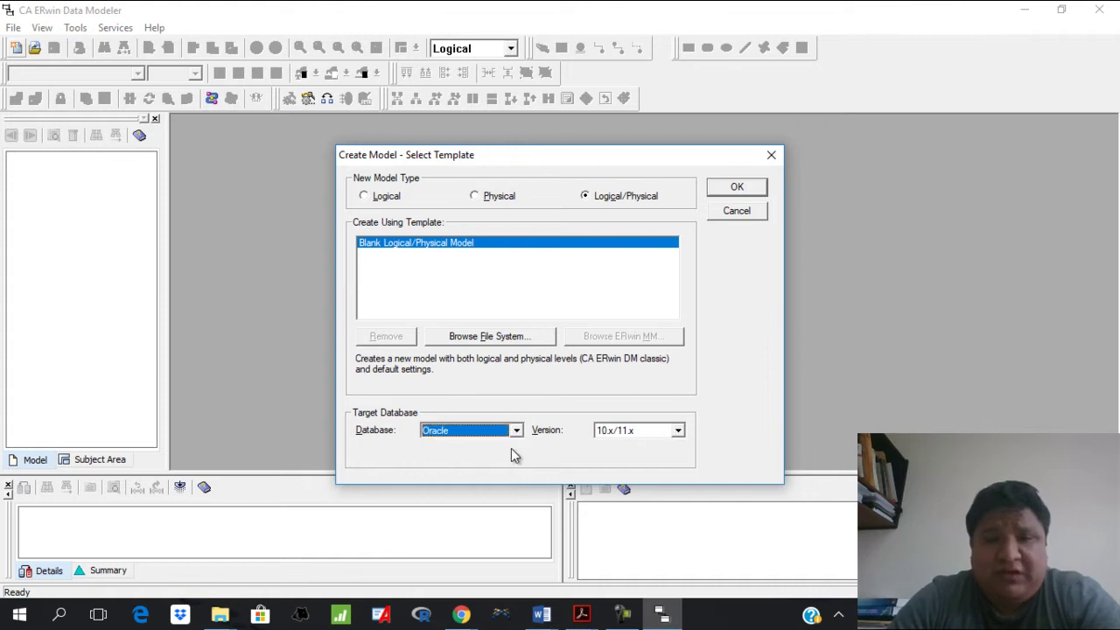
click(734, 189)
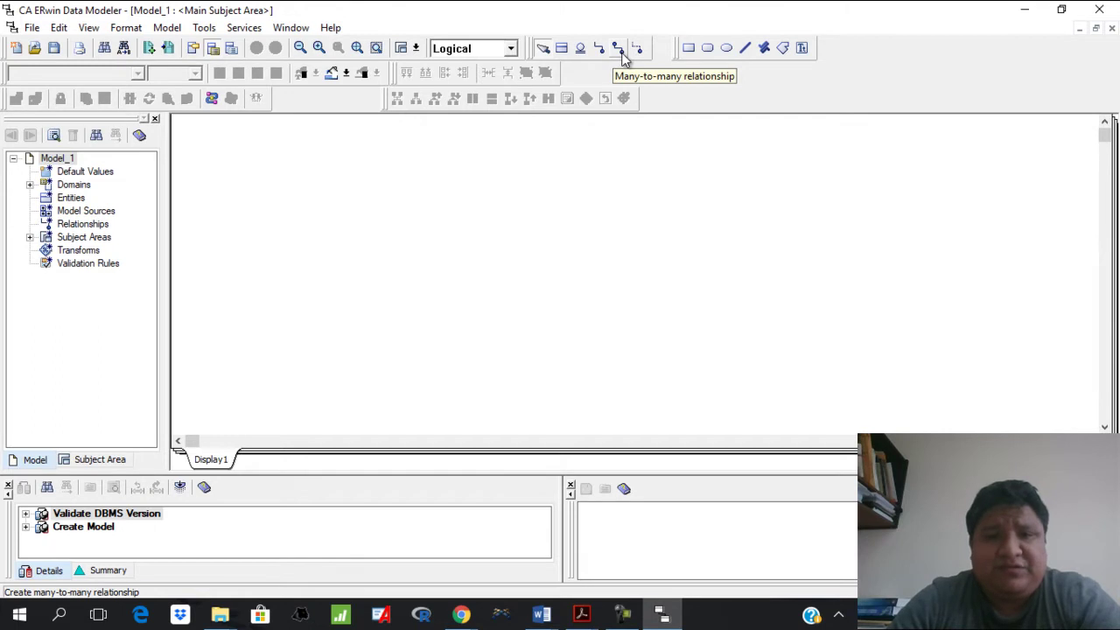
Add an entity named Usuario to the empty diagram.
click(562, 49)
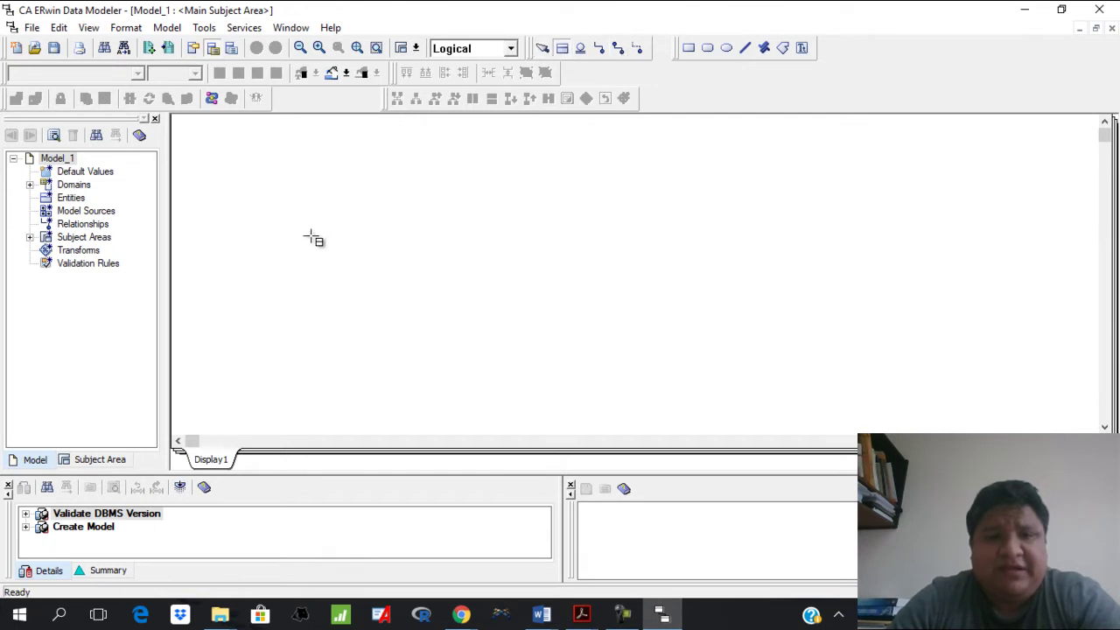
click(303, 207)
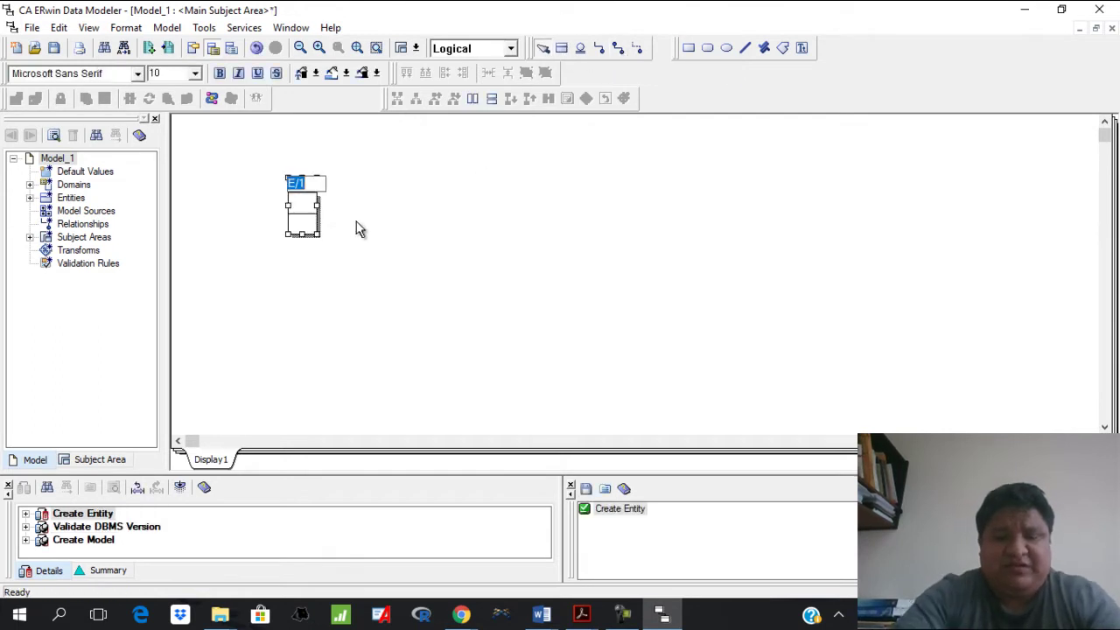
text(Usuario)
click(427, 235)
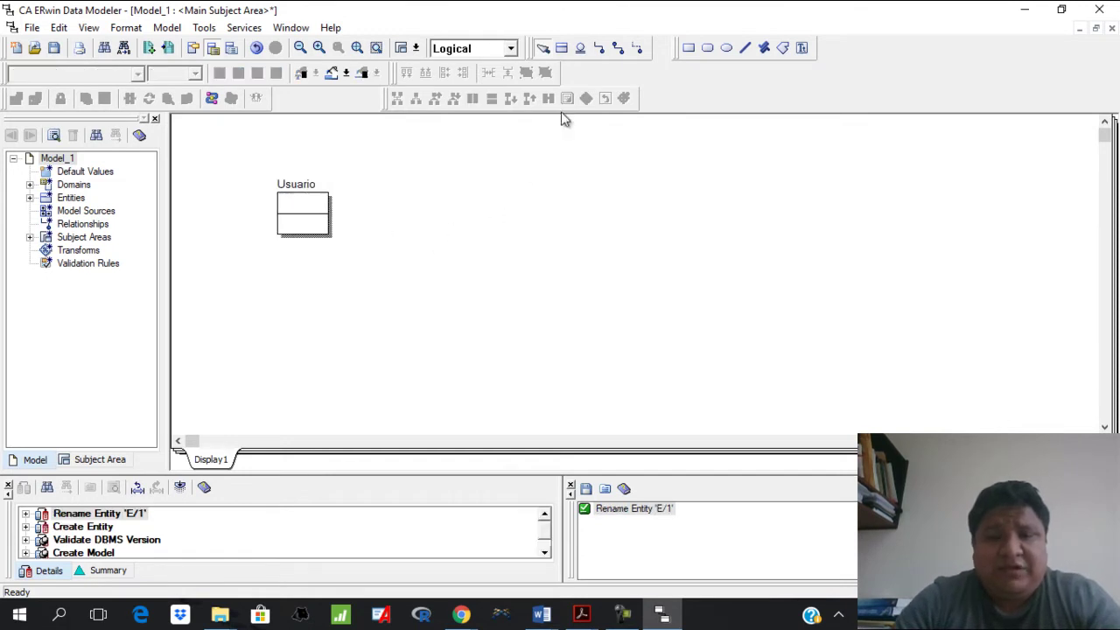
Add two more entities named Libro and Politica in a row beside Usuario.
click(562, 48)
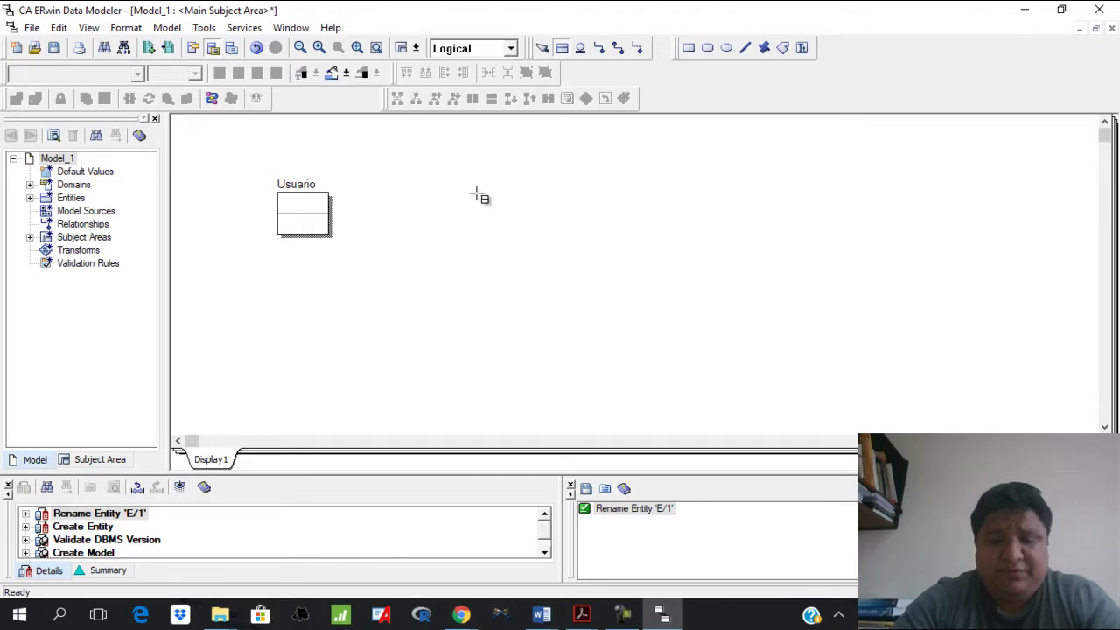
click(474, 183)
text(Lib)
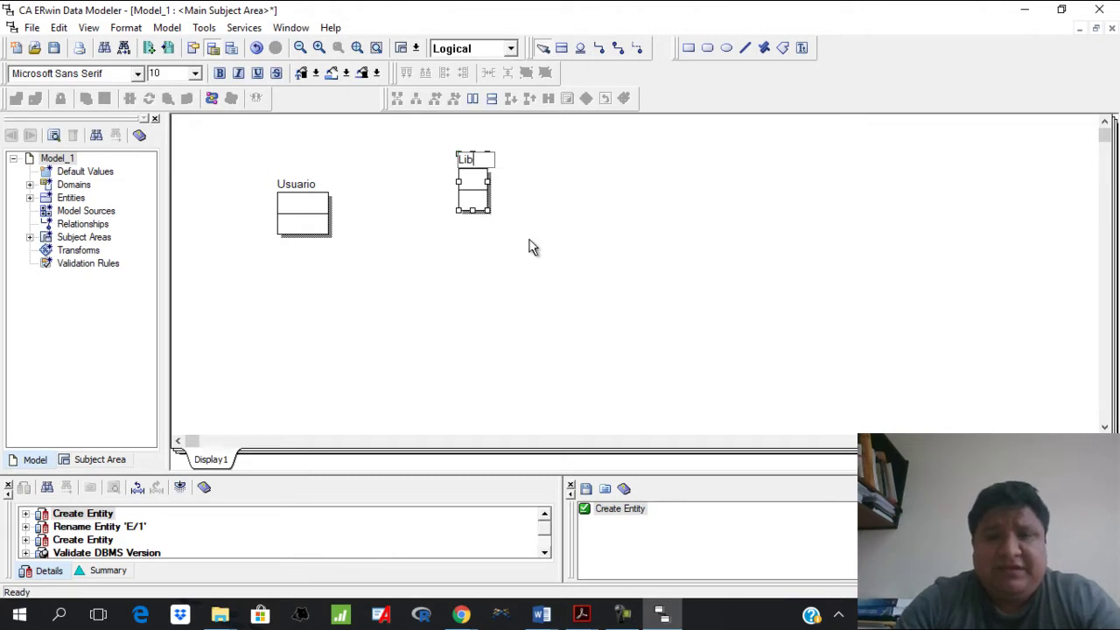
key(Return)
click(562, 49)
click(626, 208)
text(Politica)
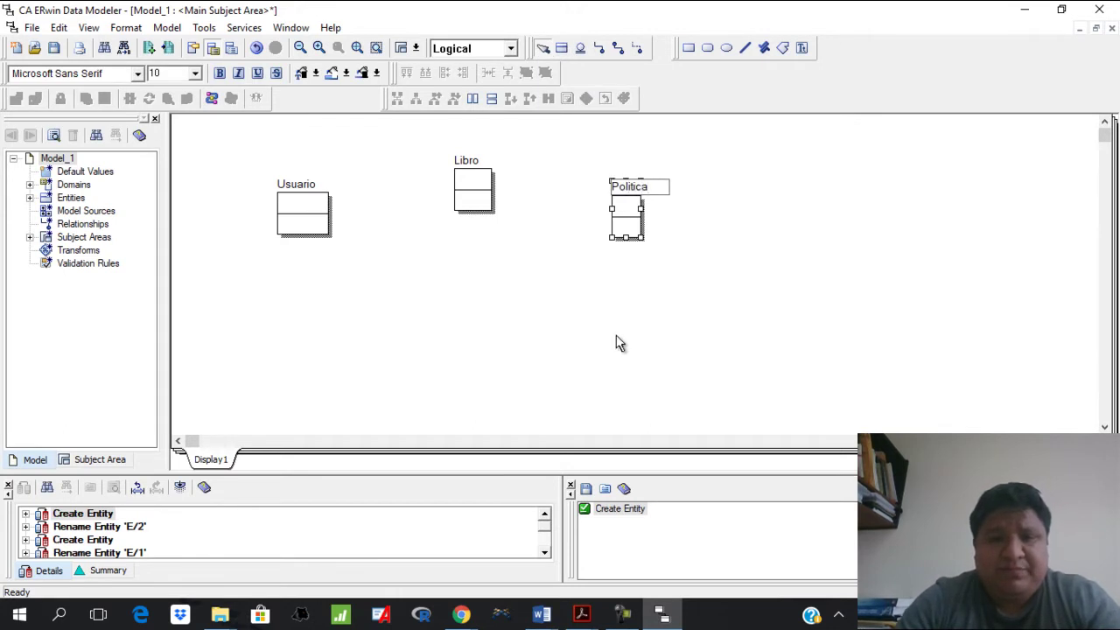
key(Return)
Reposition the Libro, Politica and Usuario entities so they line up roughly in one horizontal row.
click(482, 201)
drag(482, 201, 480, 232)
click(645, 210)
mouse_move(646, 210)
mouse_down()
mouse_move(628, 272)
mouse_move(638, 207)
mouse_up()
drag(318, 206, 308, 217)
click(368, 224)
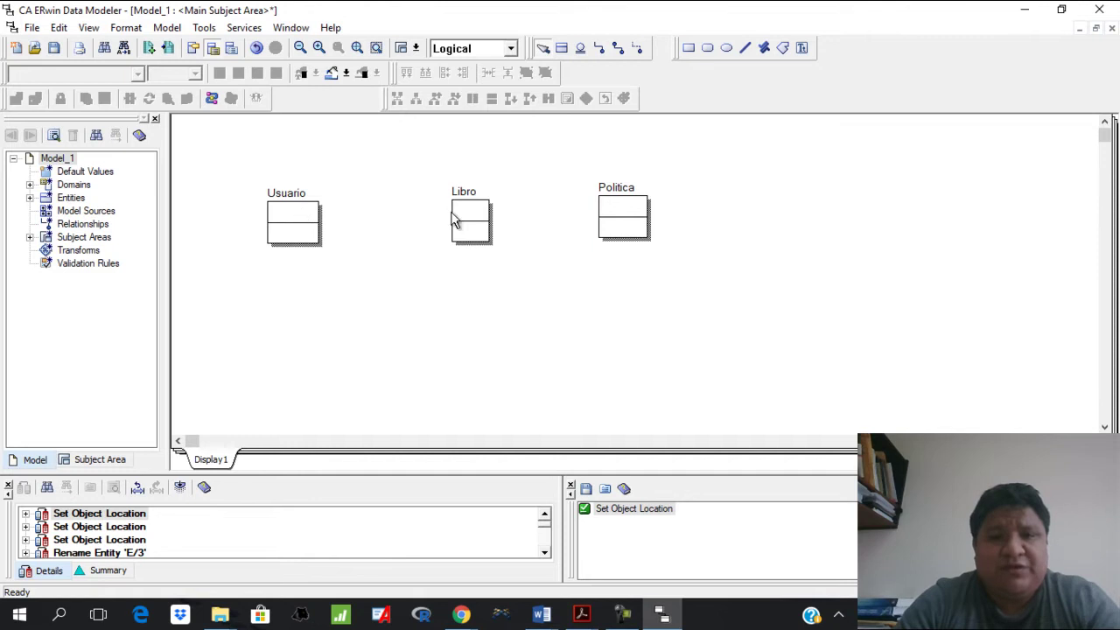
Create a many-to-many relationship between Usuario and Libro.
click(617, 49)
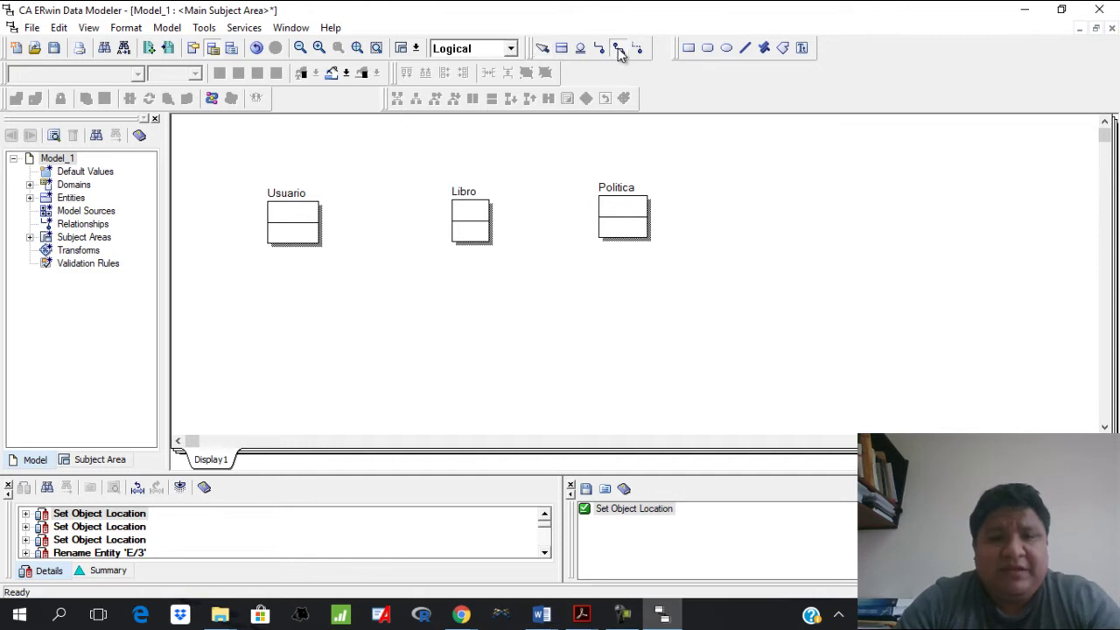
click(319, 219)
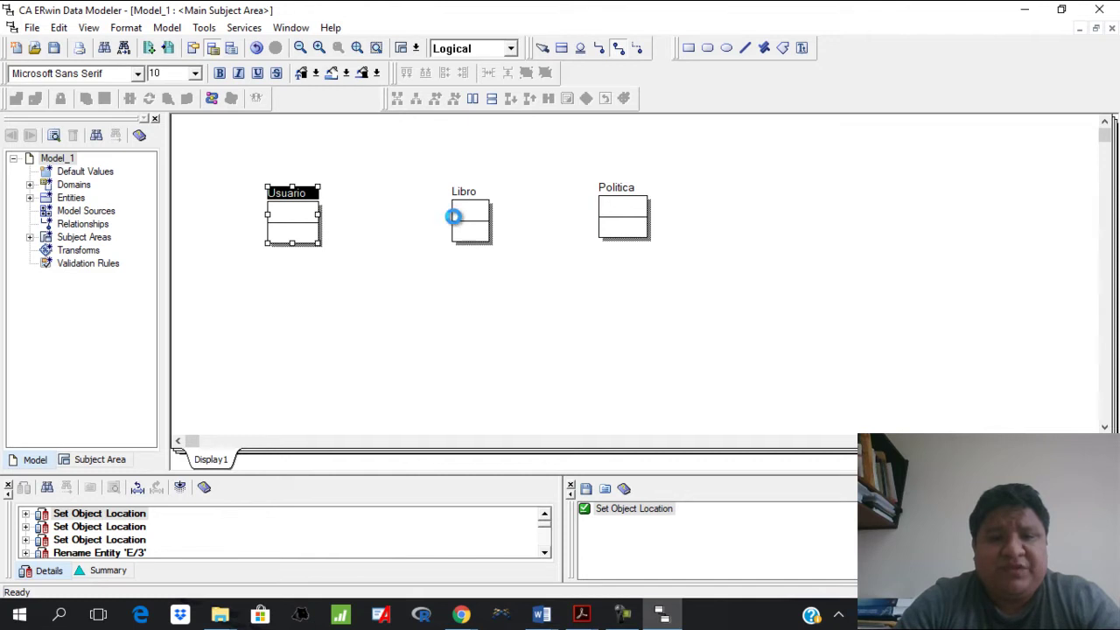
click(456, 215)
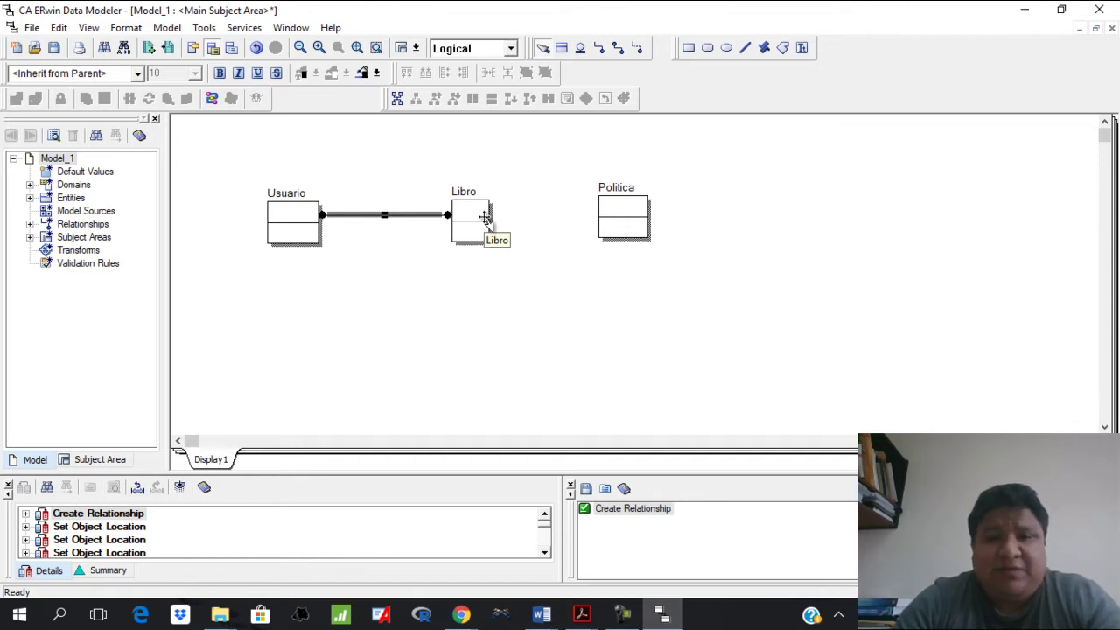
Create an identifying relationship from Politica as parent to Libro as child.
click(602, 49)
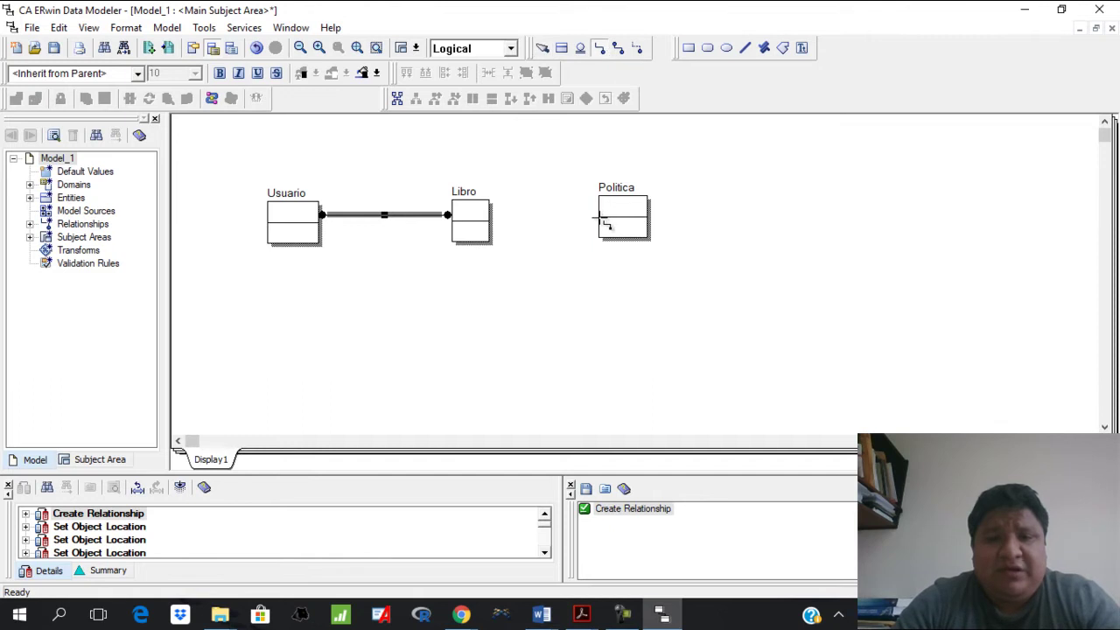
click(602, 221)
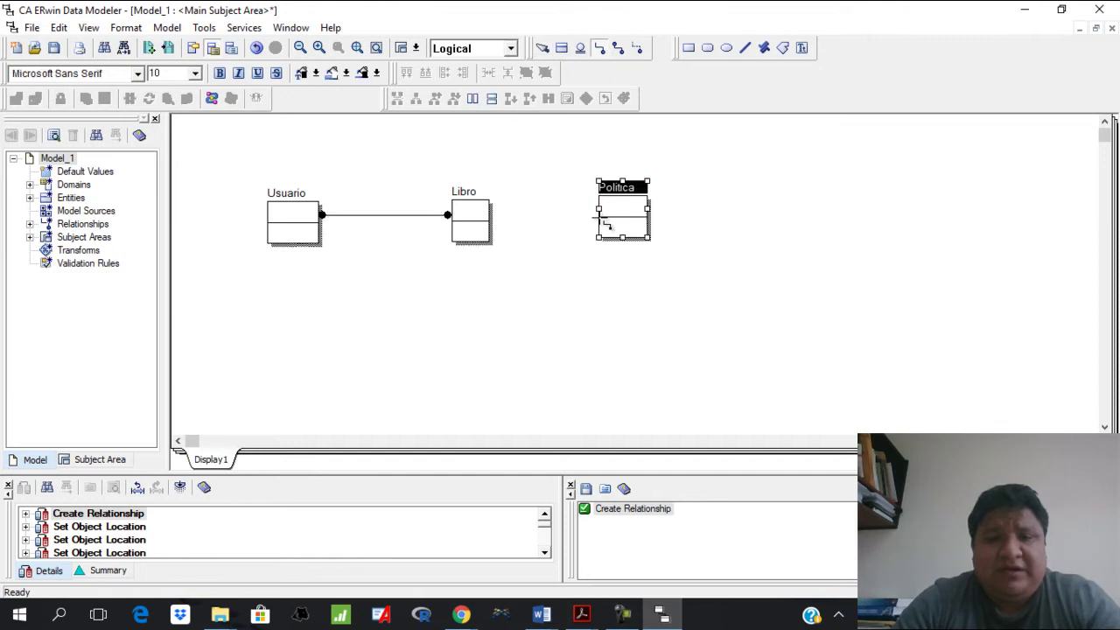
click(493, 226)
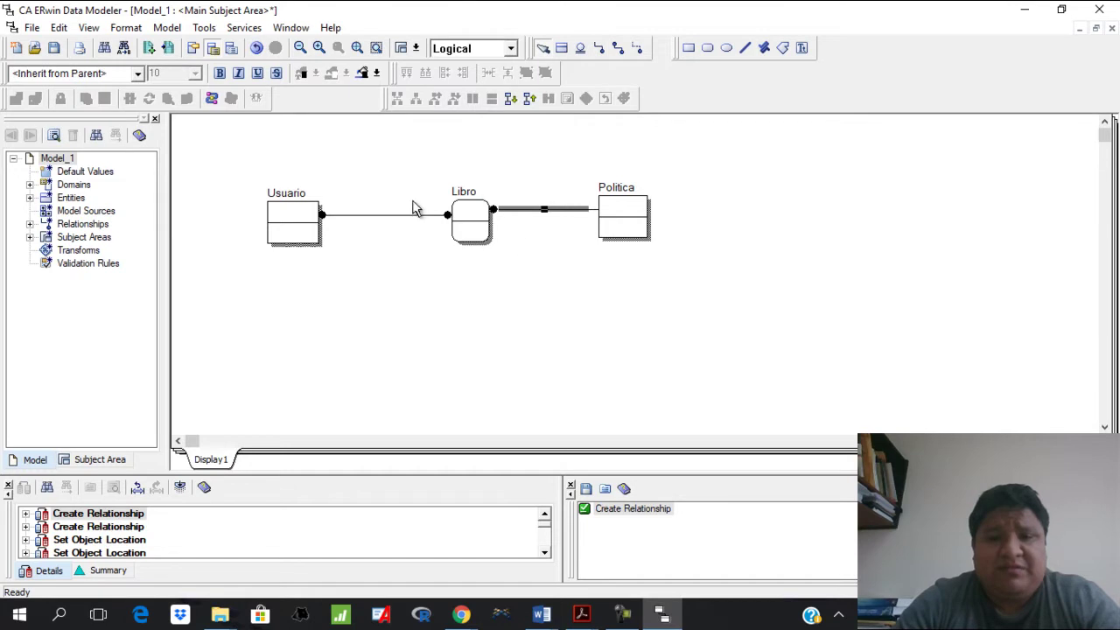
Shift the Politica entity slightly away from Libro and straighten the relationship line between them.
click(630, 212)
drag(630, 211, 639, 222)
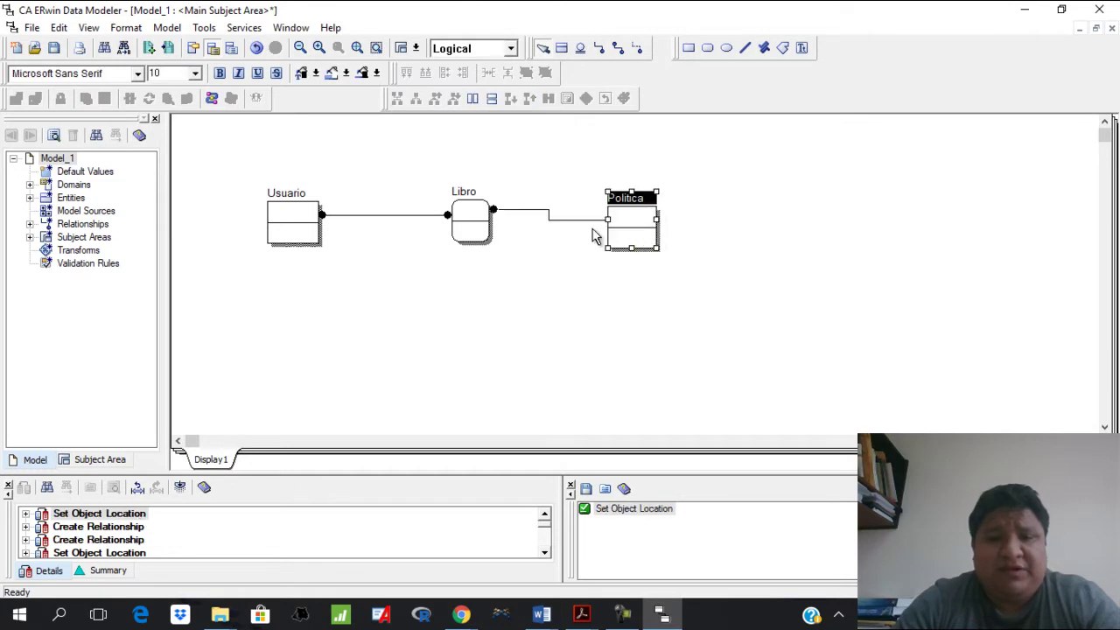
click(519, 216)
drag(519, 216, 520, 221)
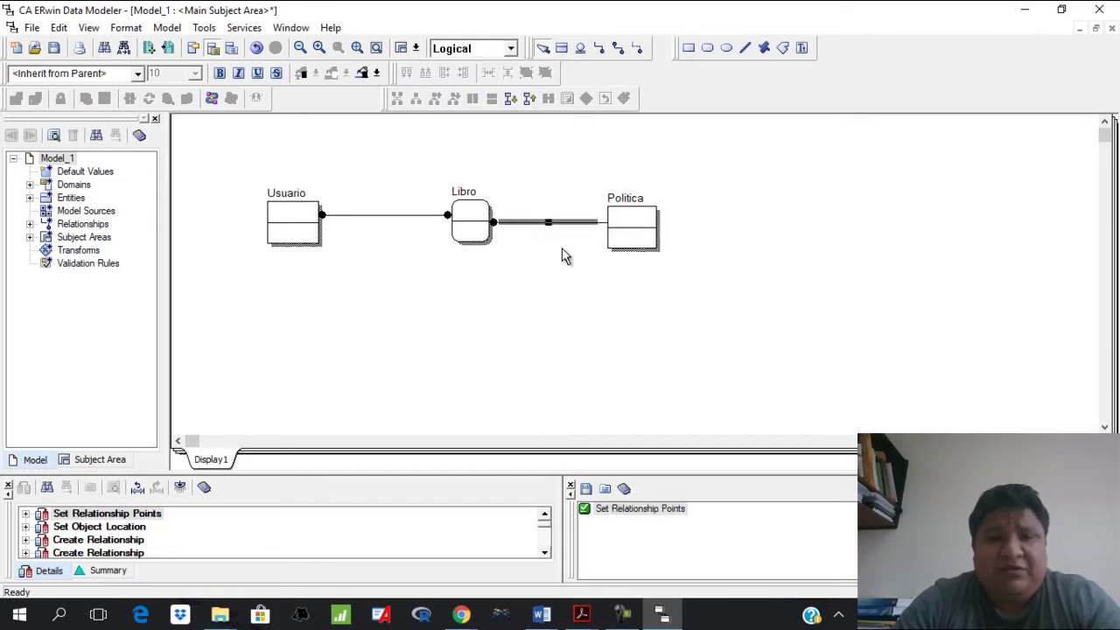
click(604, 278)
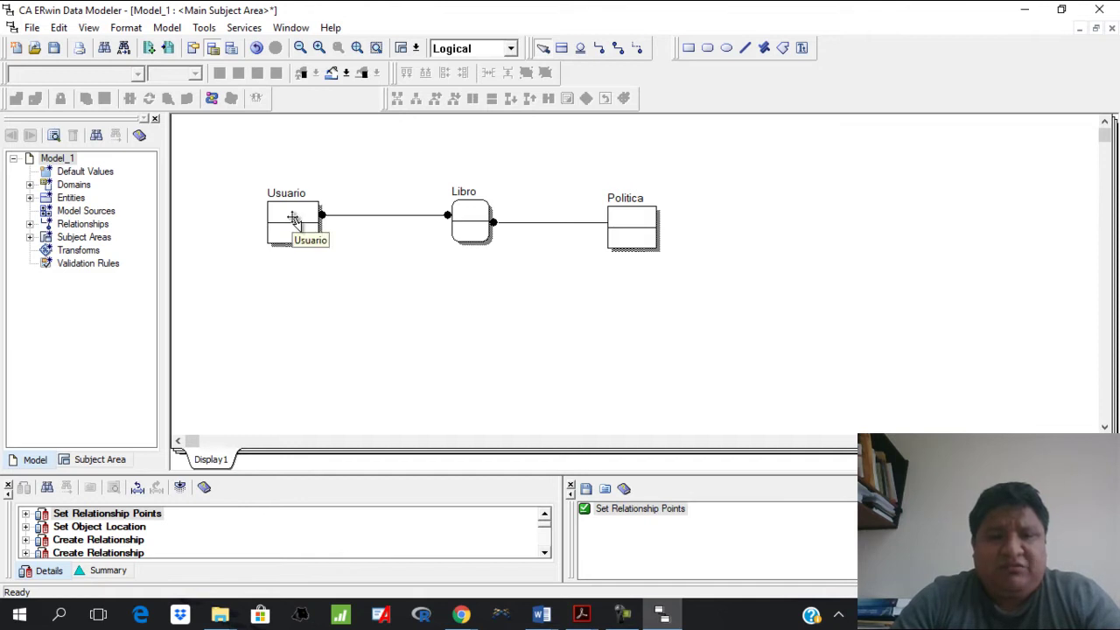
Check Usuario's attributes in the Word document's entity-relationship figure, and add the attribute Id Carnet with the String domain to the Usuario entity.
key(alt+Tab)
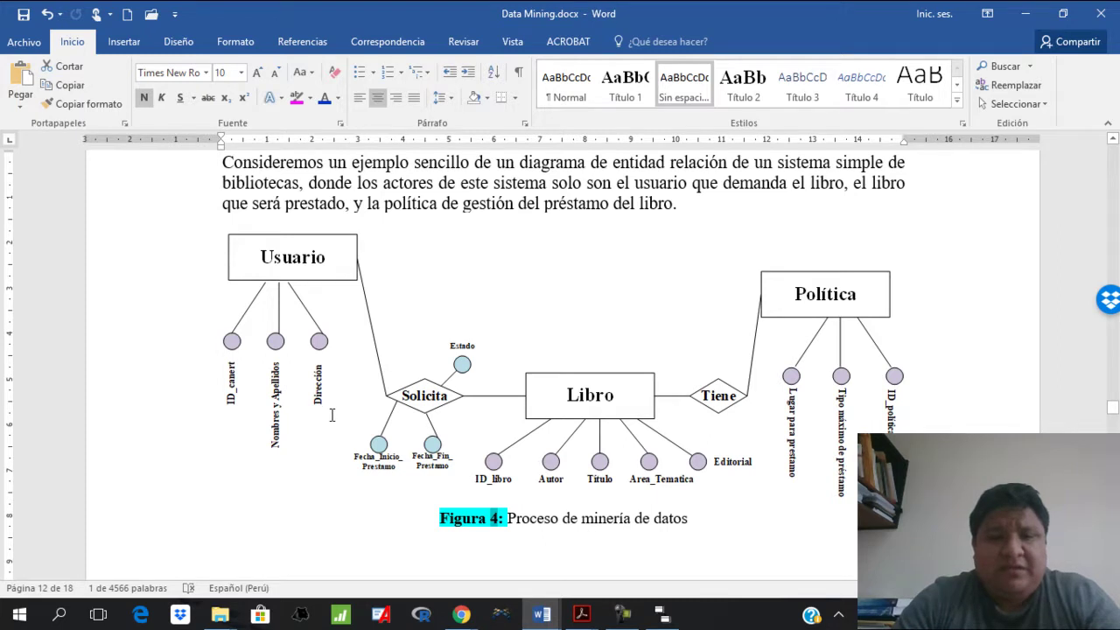
key(alt+Tab)
double_click(300, 225)
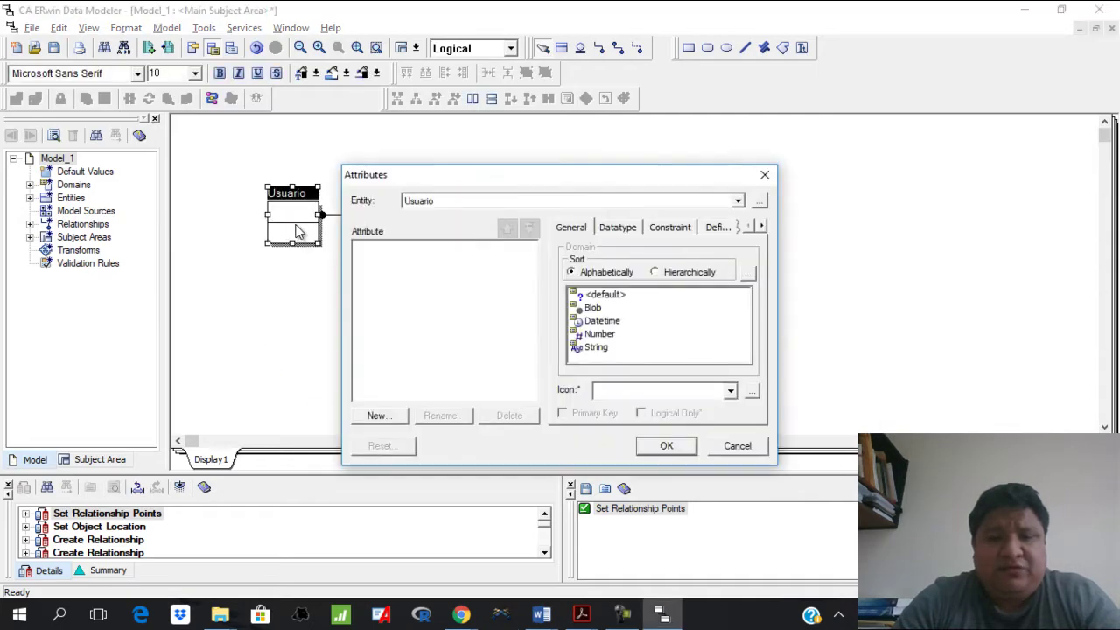
click(393, 416)
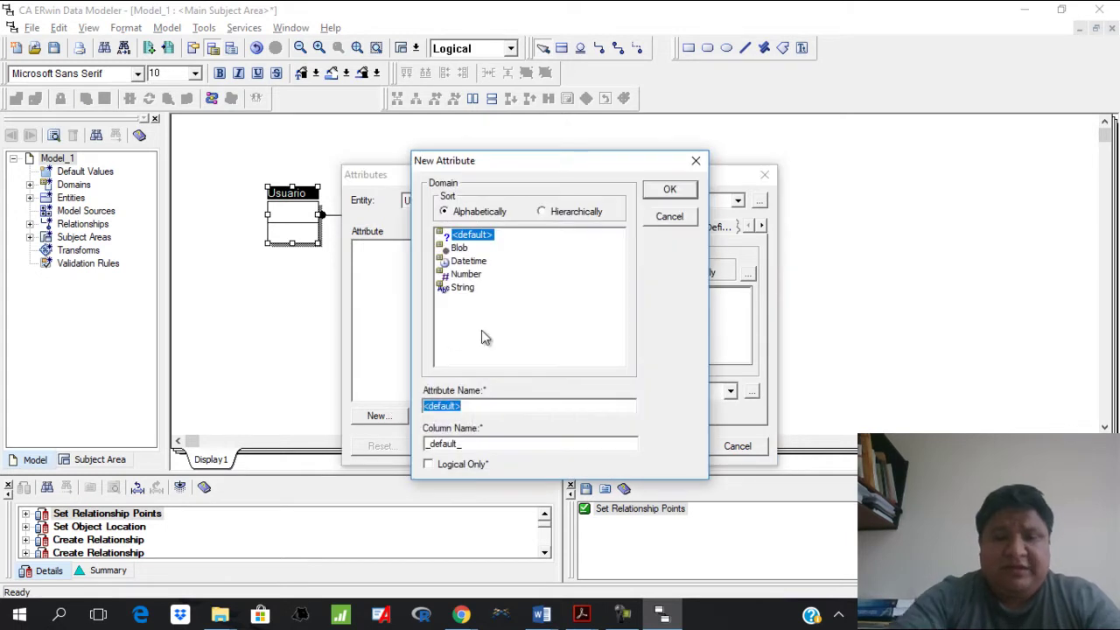
text(Id)
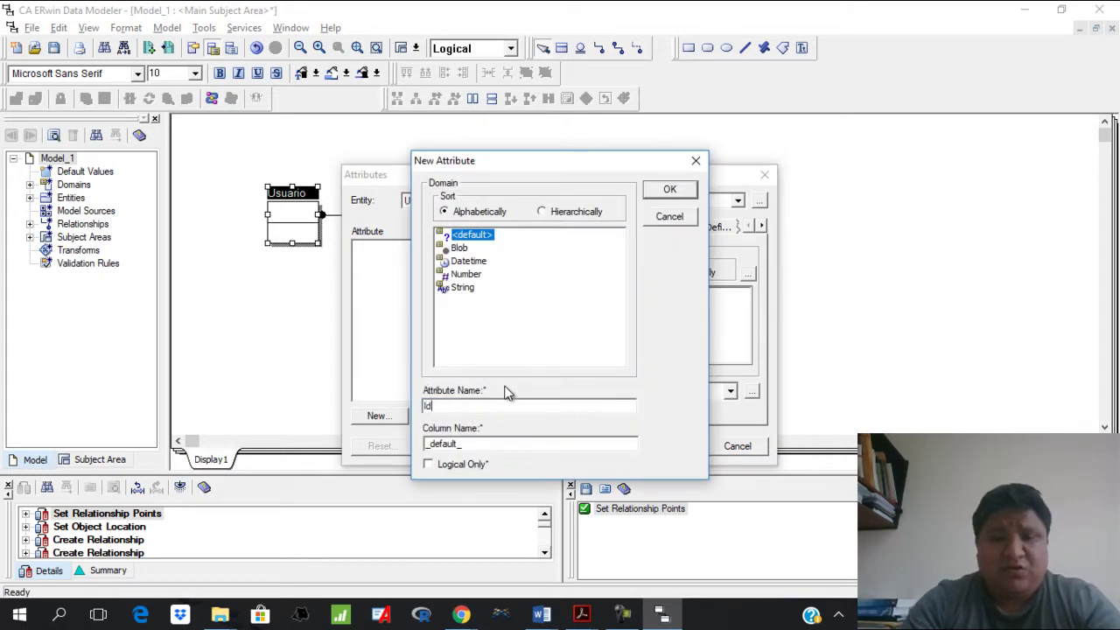
text( Carnet)
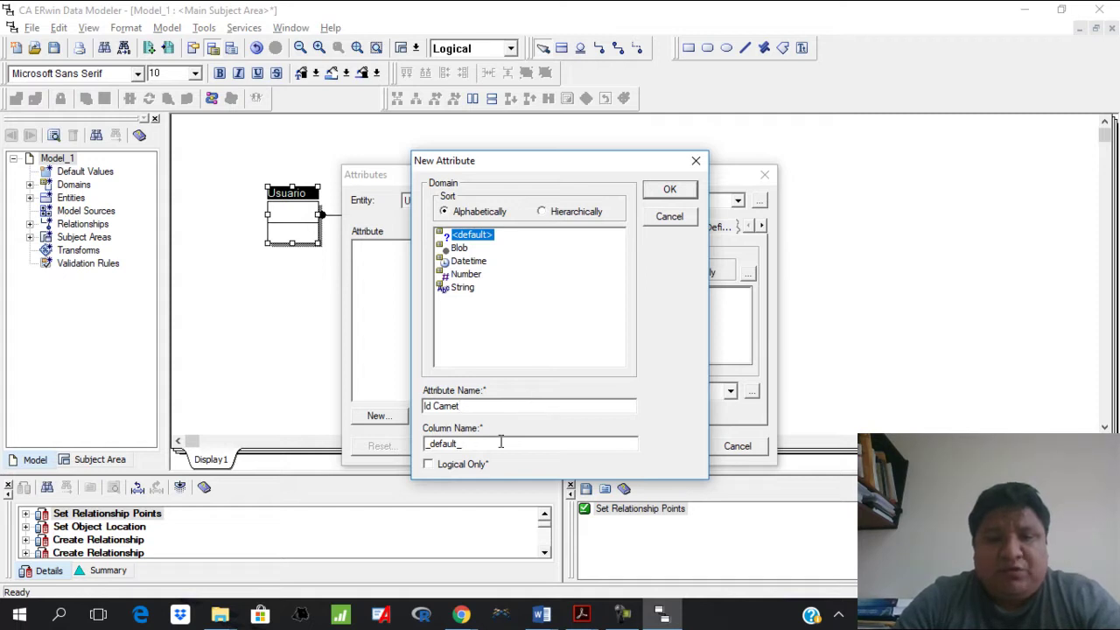
click(469, 275)
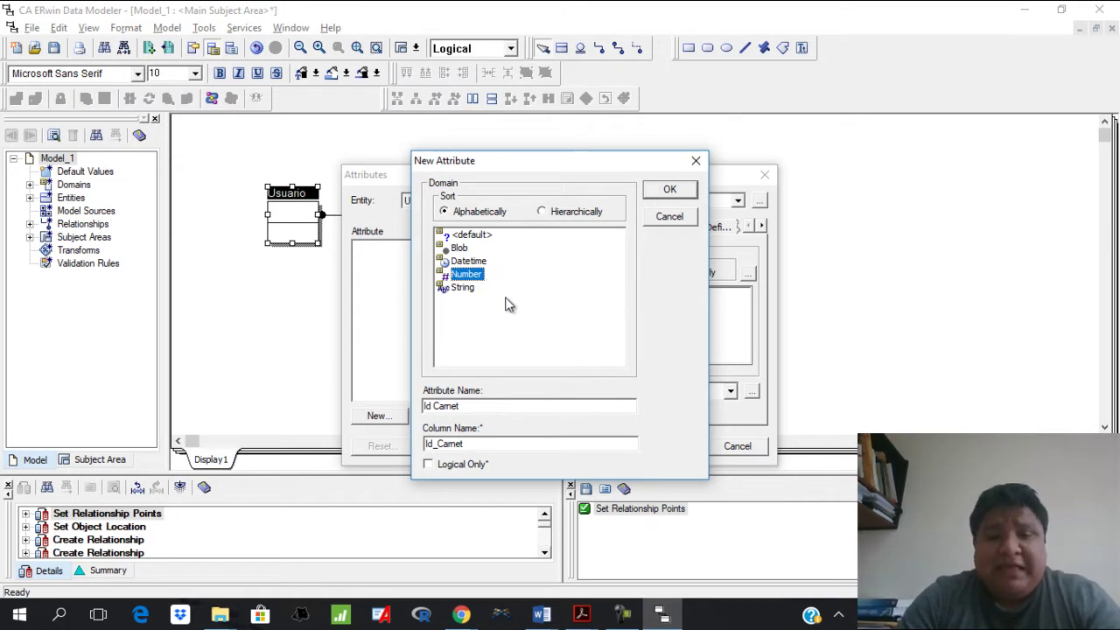
click(466, 290)
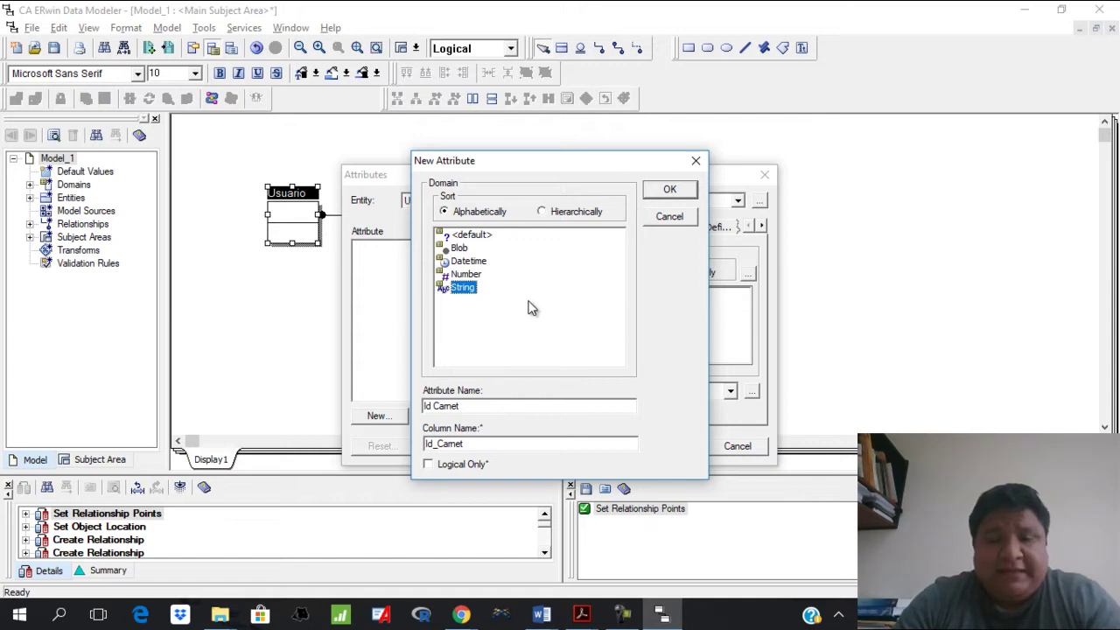
click(669, 191)
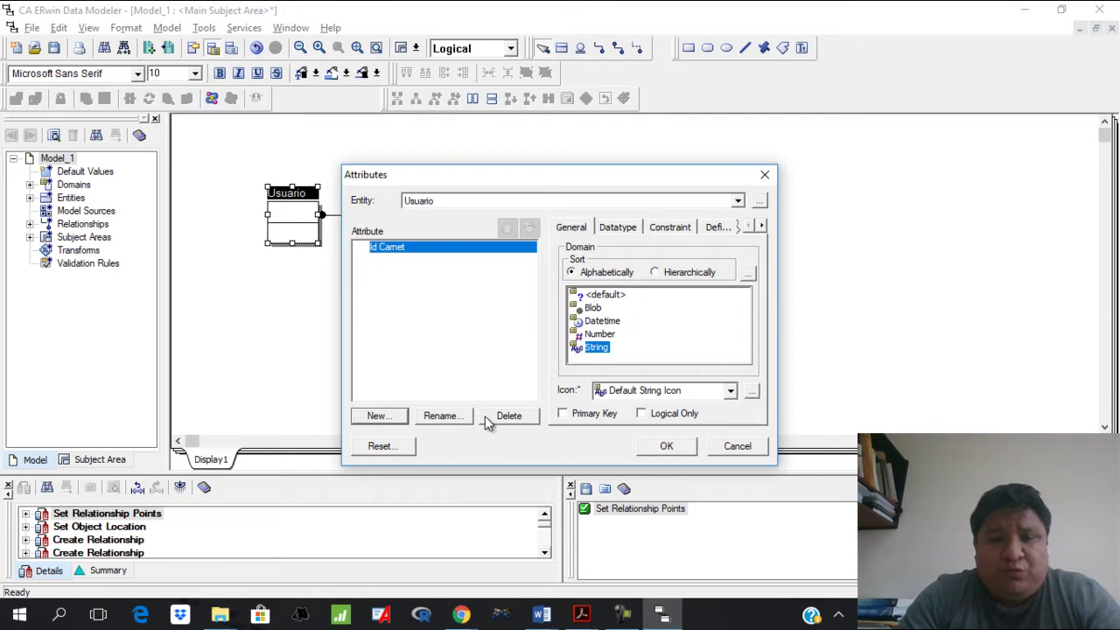
Add the attribute Nombres y Apellido with the String domain to the Usuario entity.
click(395, 417)
text(N)
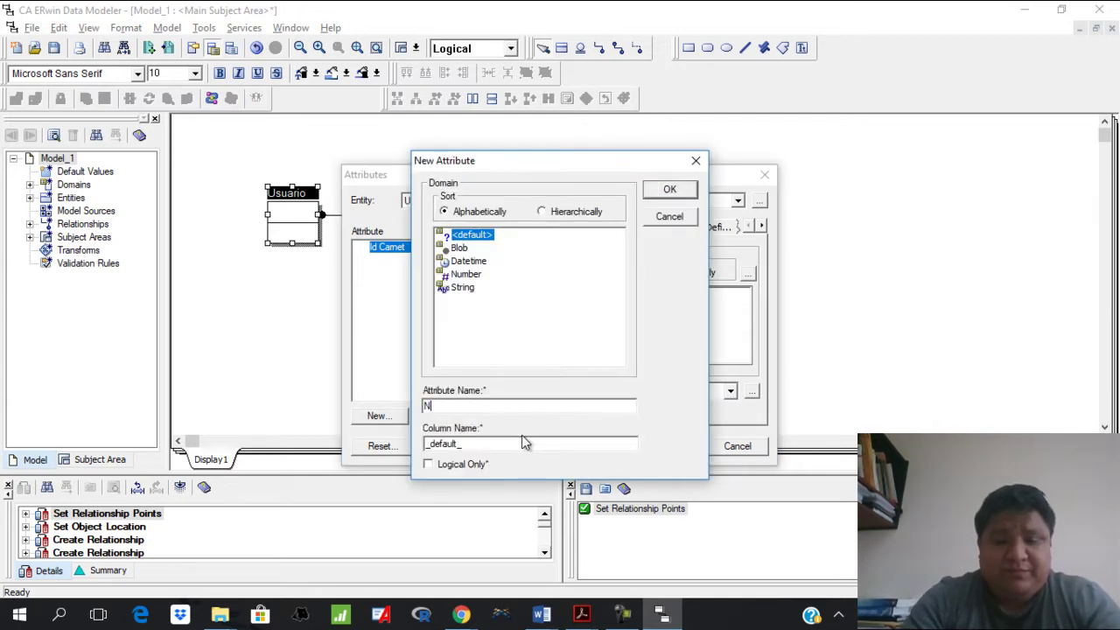
text(ombres y )
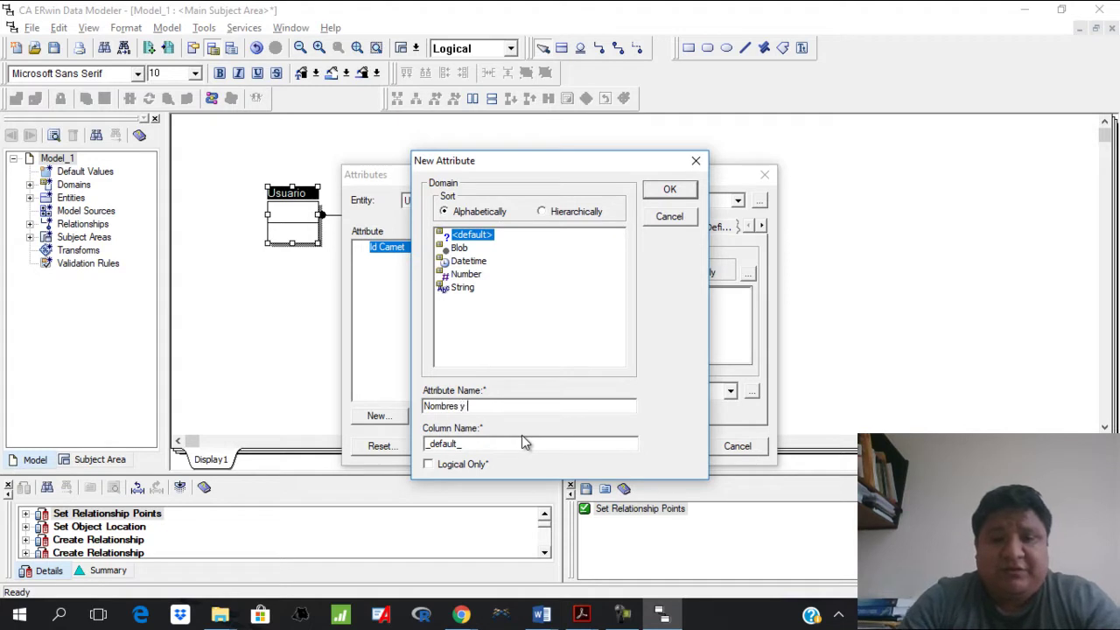
text(Apellido)
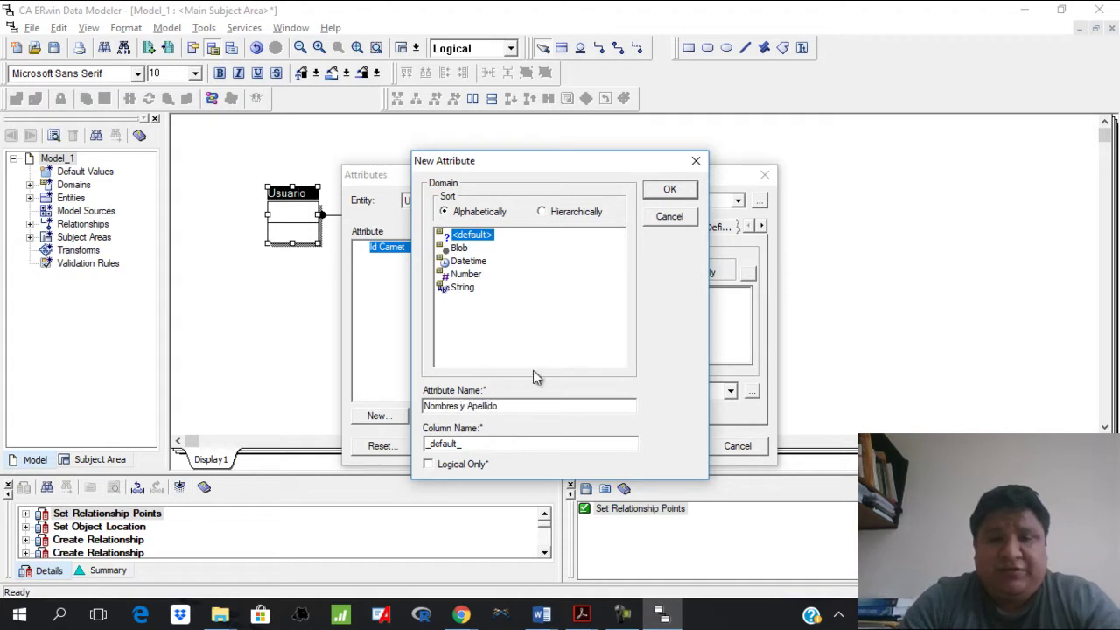
click(461, 290)
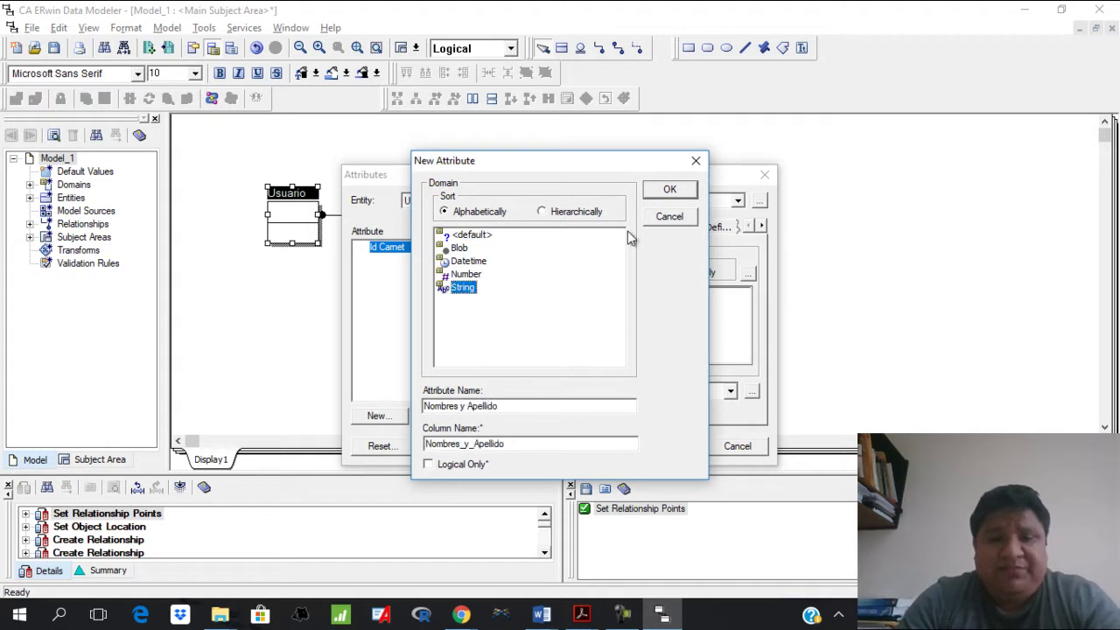
click(670, 189)
Add the attribute Direccion with the String domain to the Usuario entity.
click(401, 416)
text(Dir)
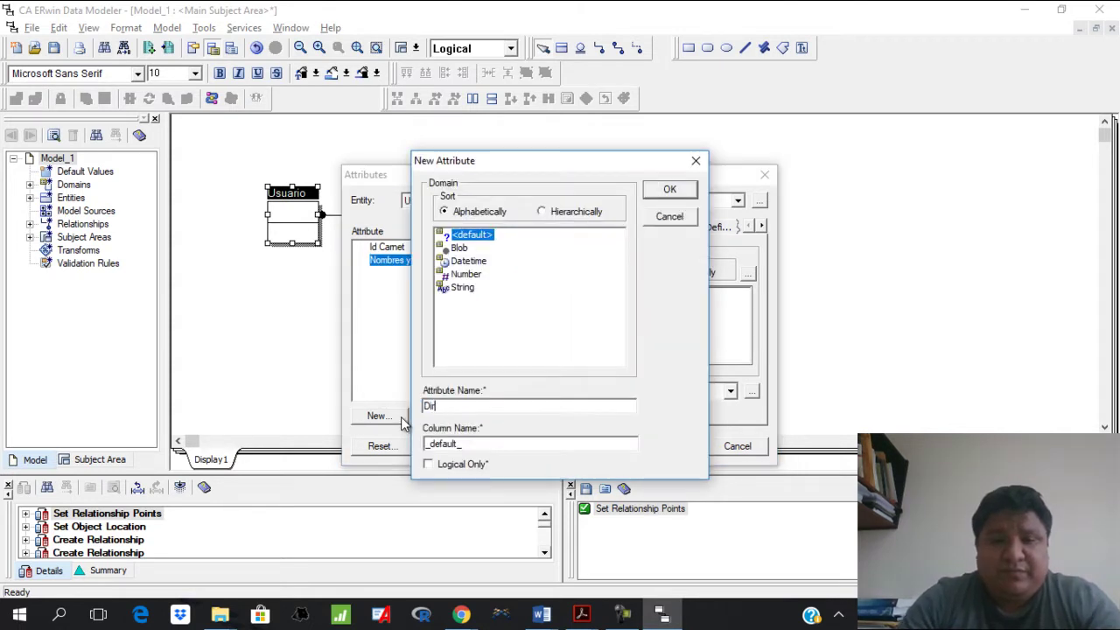
text(eccion)
click(462, 288)
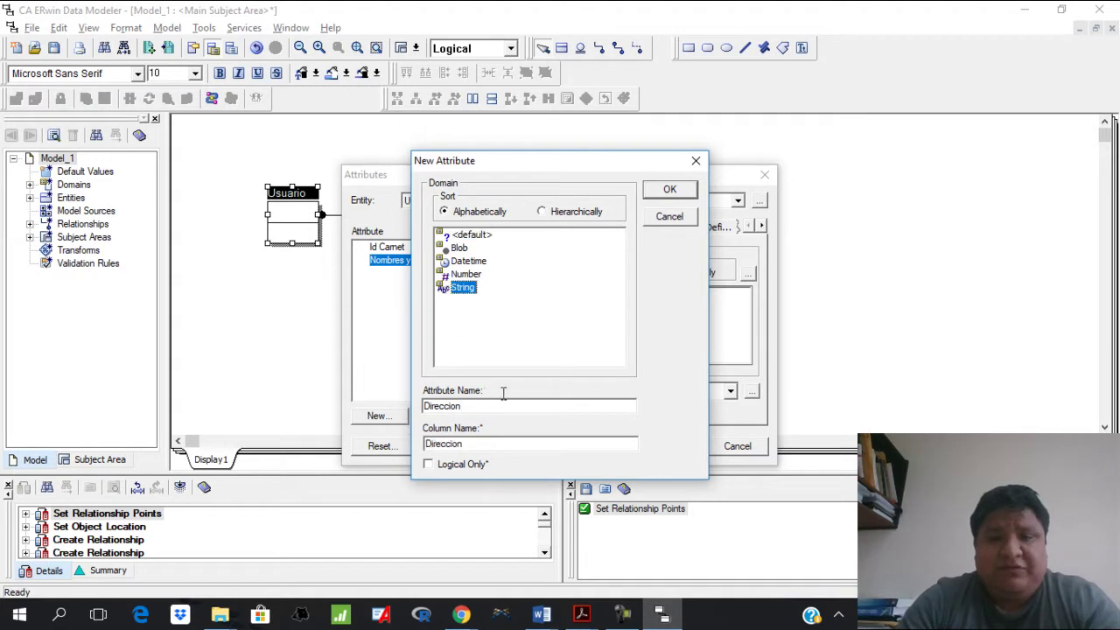
click(664, 190)
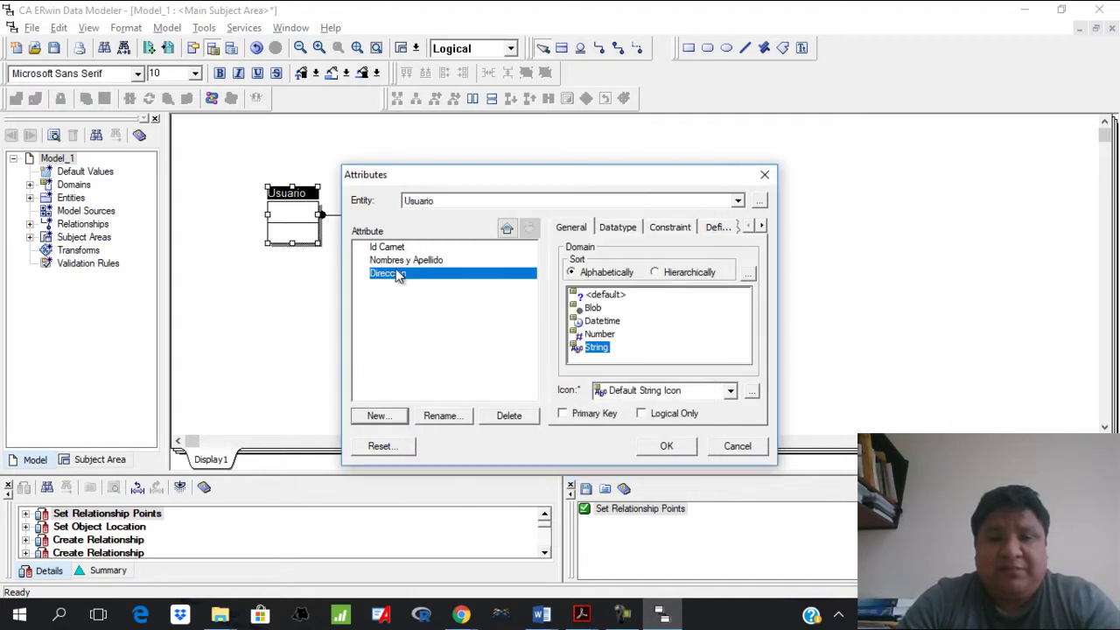
Apply the attribute list of the Usuario entity and return to the diagram.
key(Up)
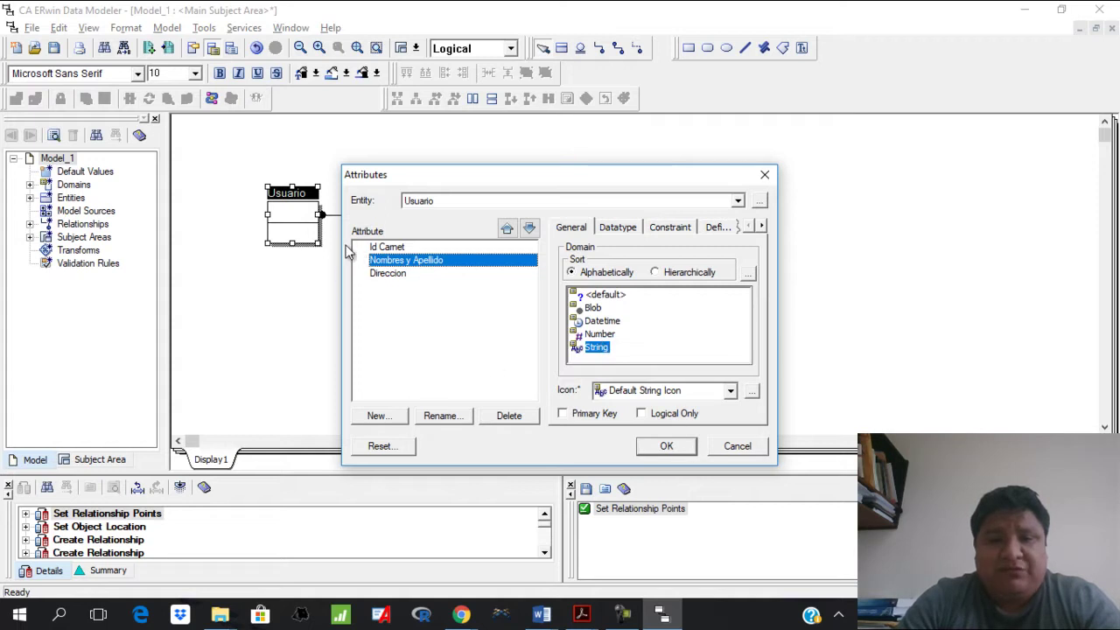
click(388, 274)
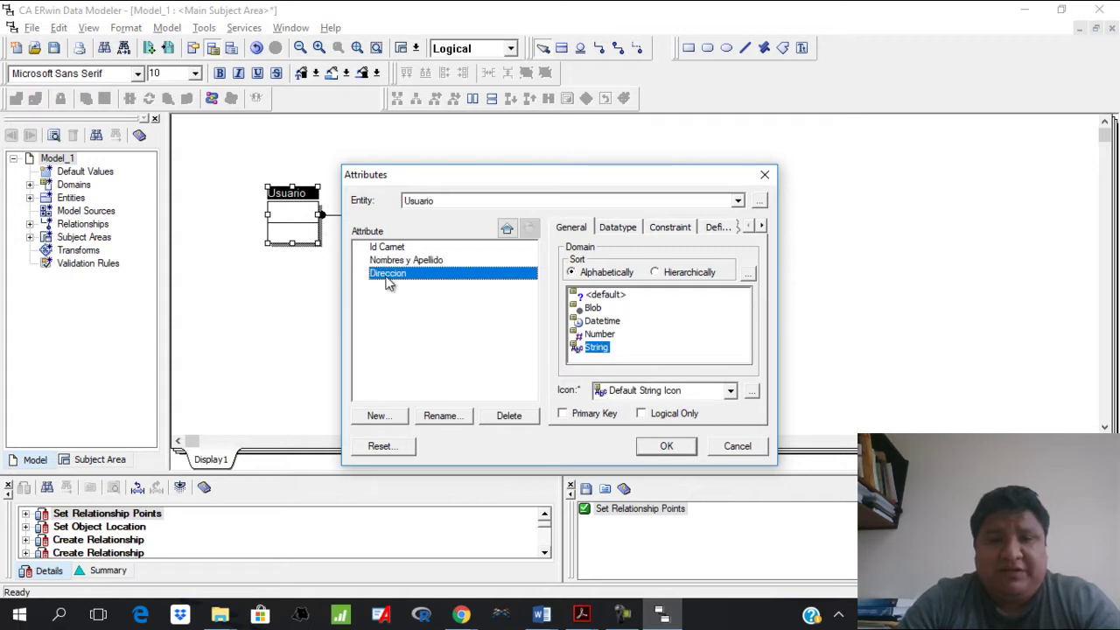
click(656, 451)
click(443, 295)
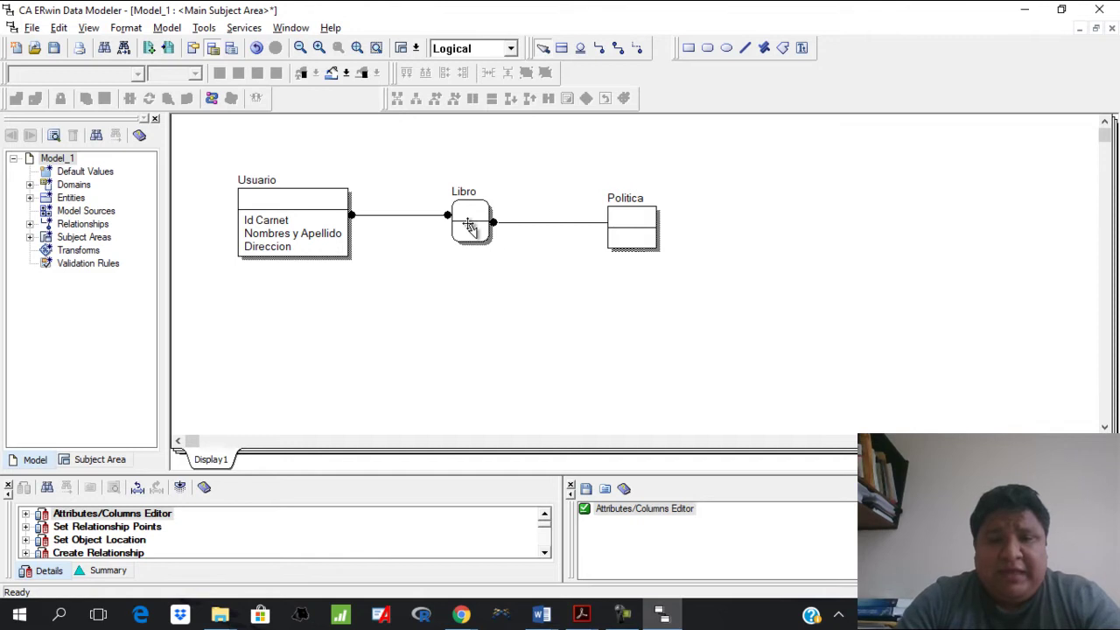
Check Libro's attributes in the Word document's figure, and add the attribute Id Libro with the String domain to the Libro entity.
double_click(468, 224)
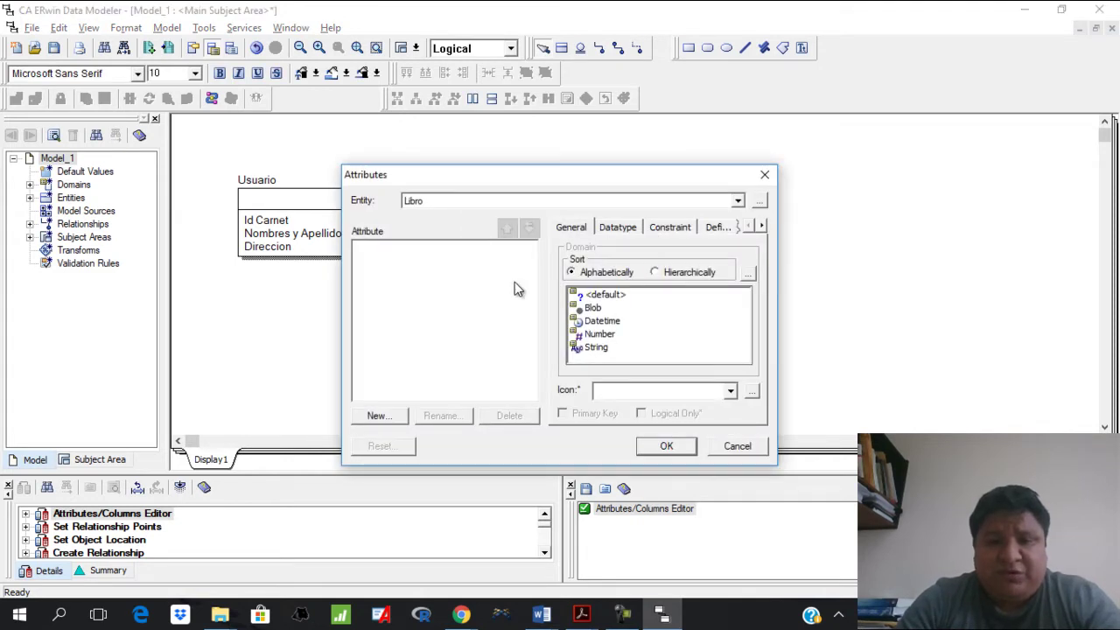
key(alt+Tab)
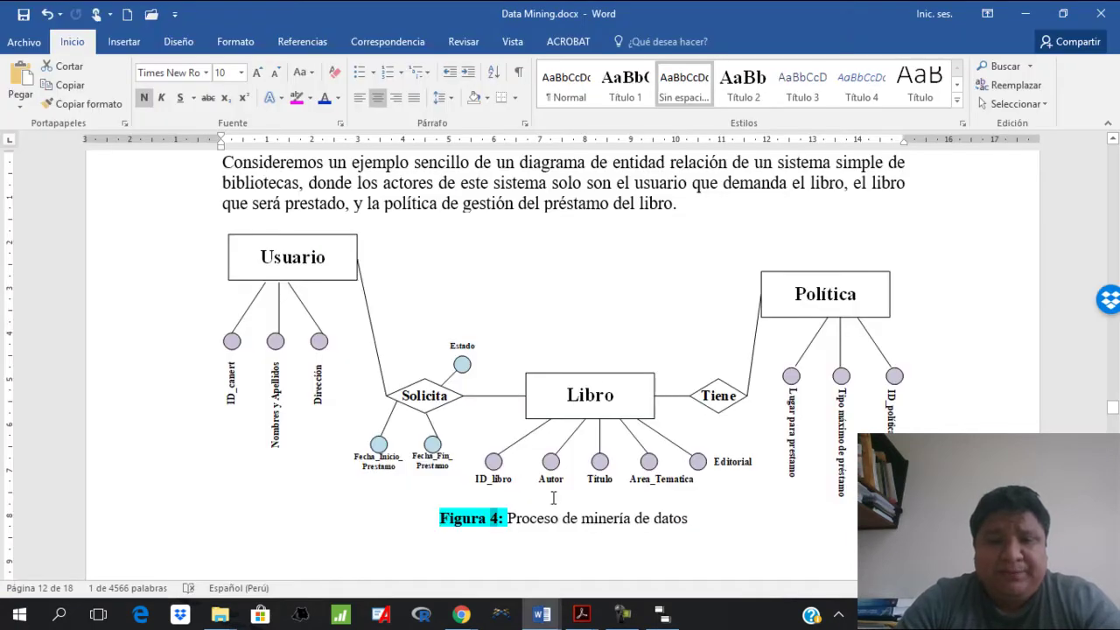
key(alt+Tab)
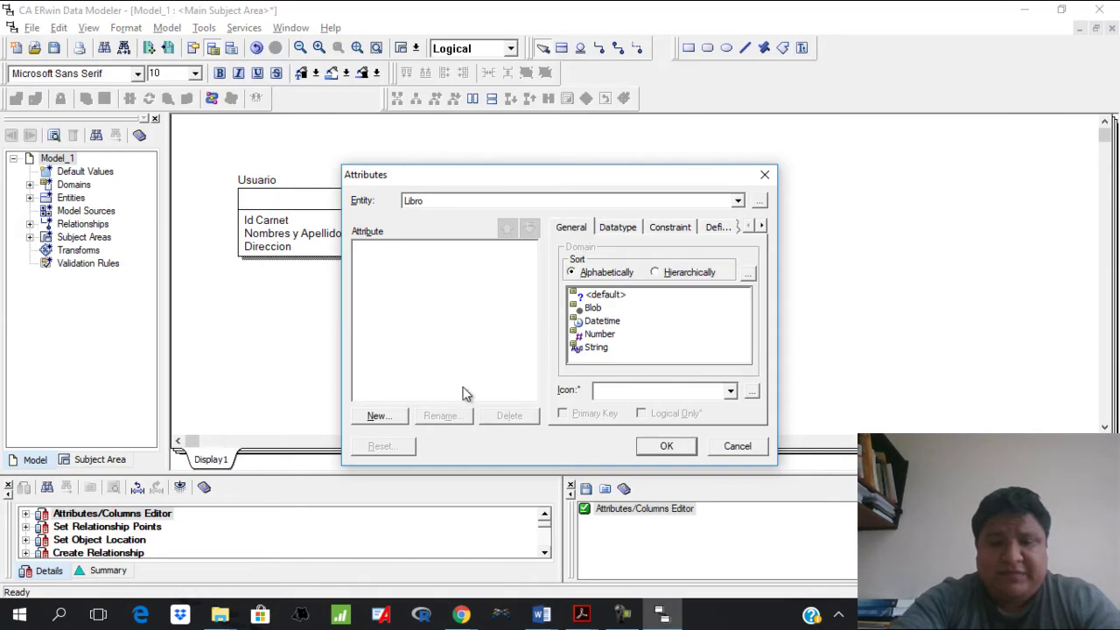
click(401, 421)
text(Id Libro)
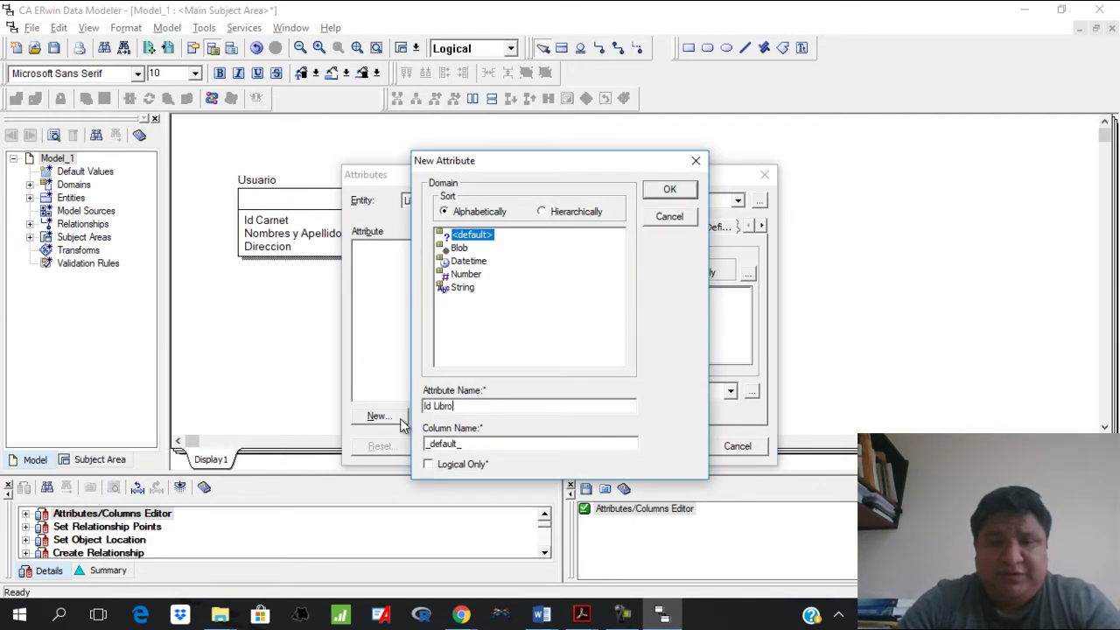
click(463, 287)
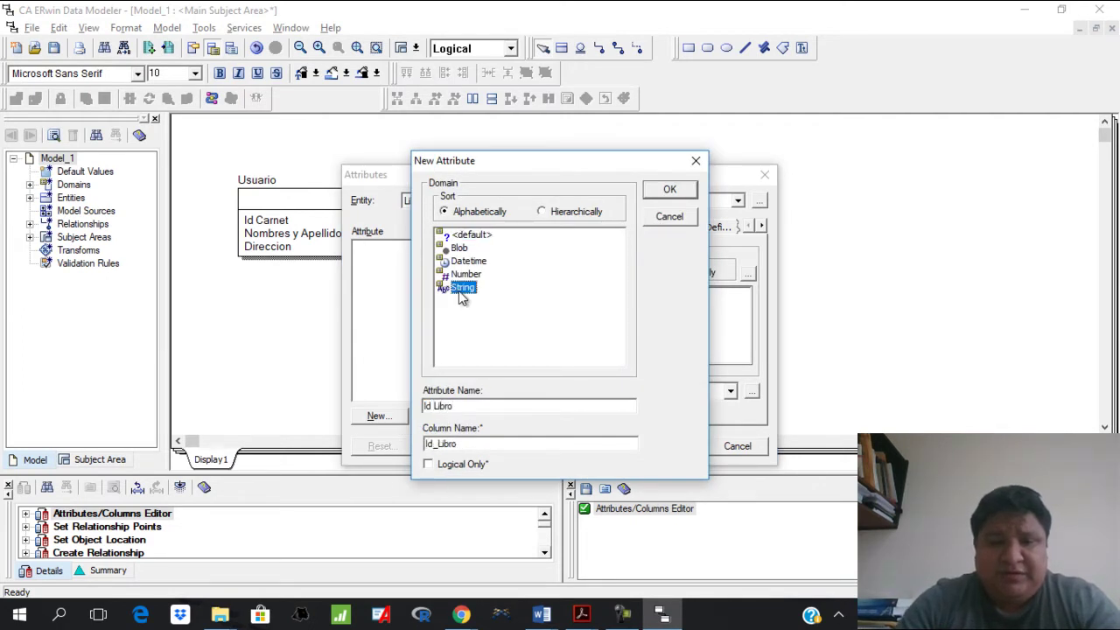
click(665, 190)
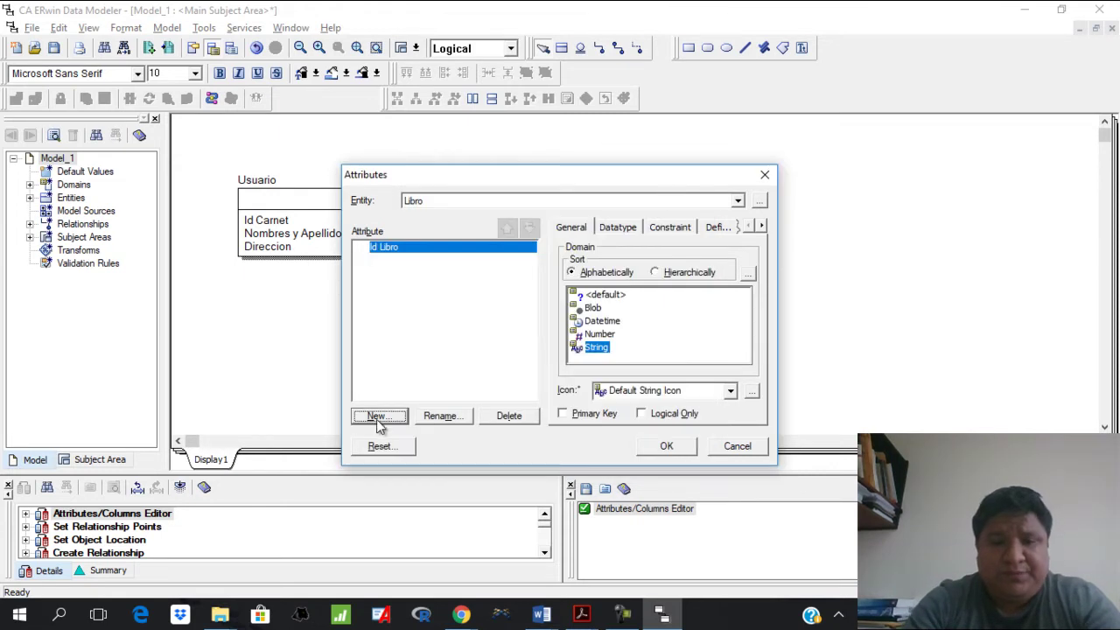
Add the attribute Autor with the String domain to the Libro entity.
click(376, 417)
text(Autor)
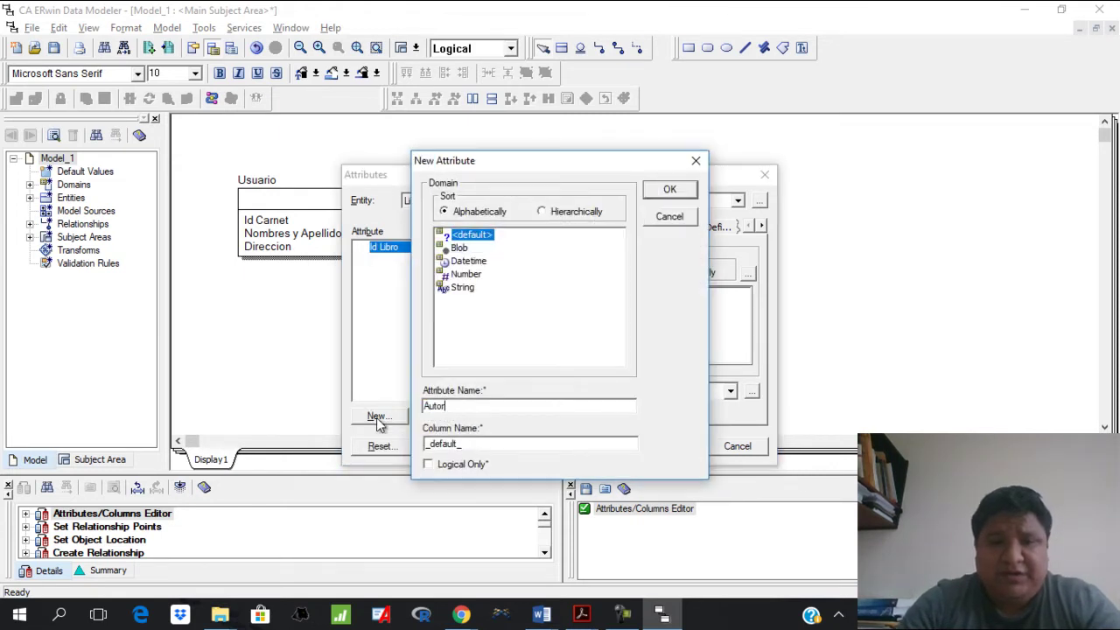
click(463, 288)
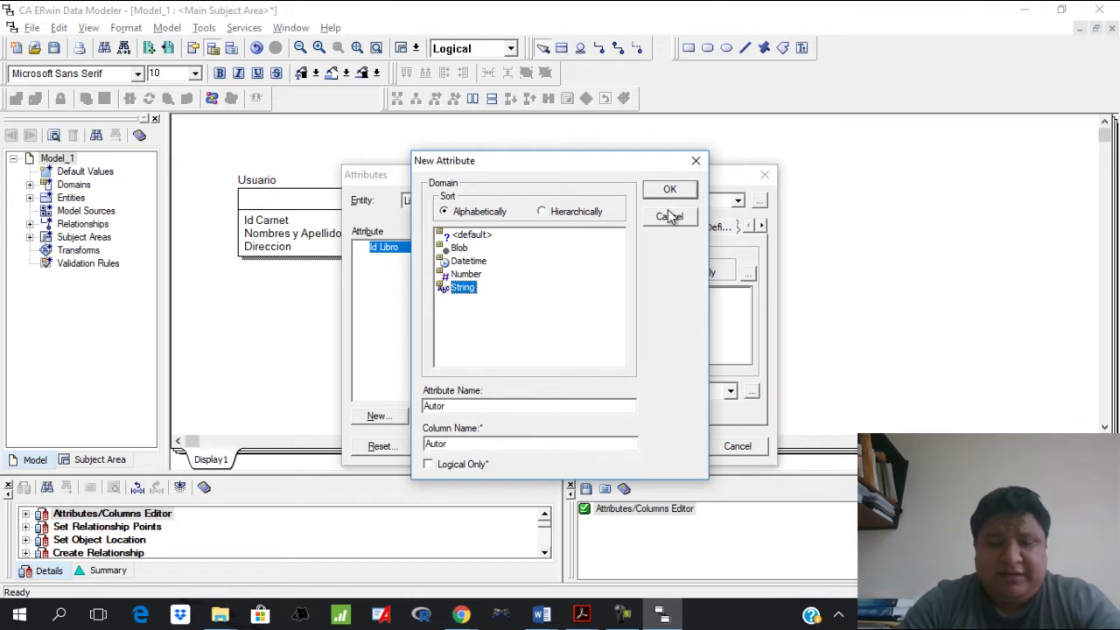
click(667, 190)
Add the attribute Titulo de libro with the String domain to the Libro entity.
click(405, 420)
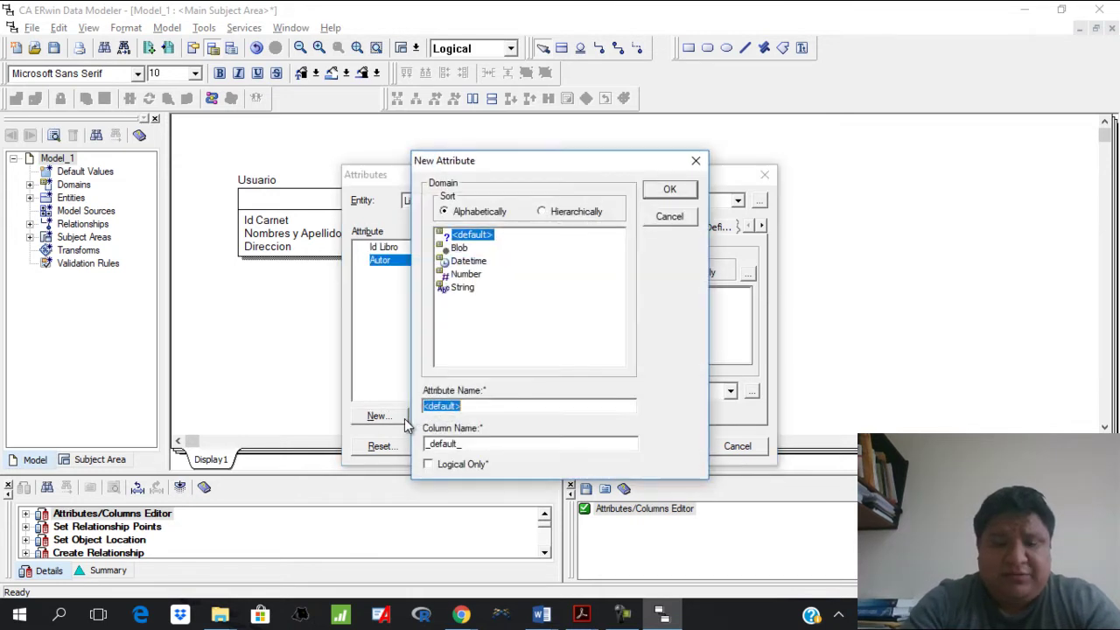
text(Titulo de libro)
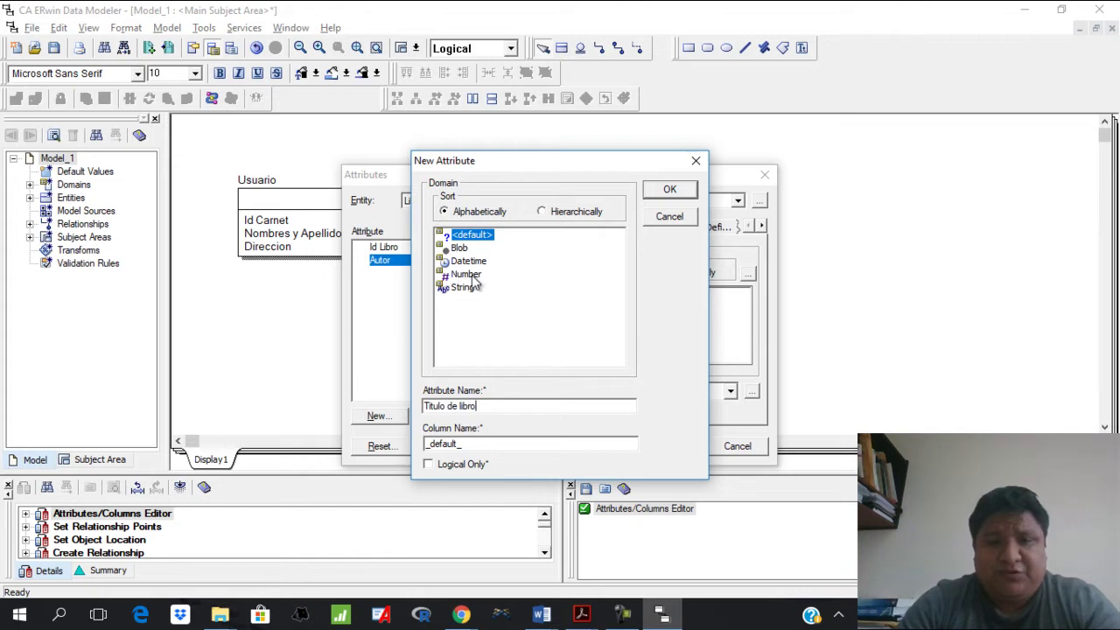
click(466, 287)
click(688, 191)
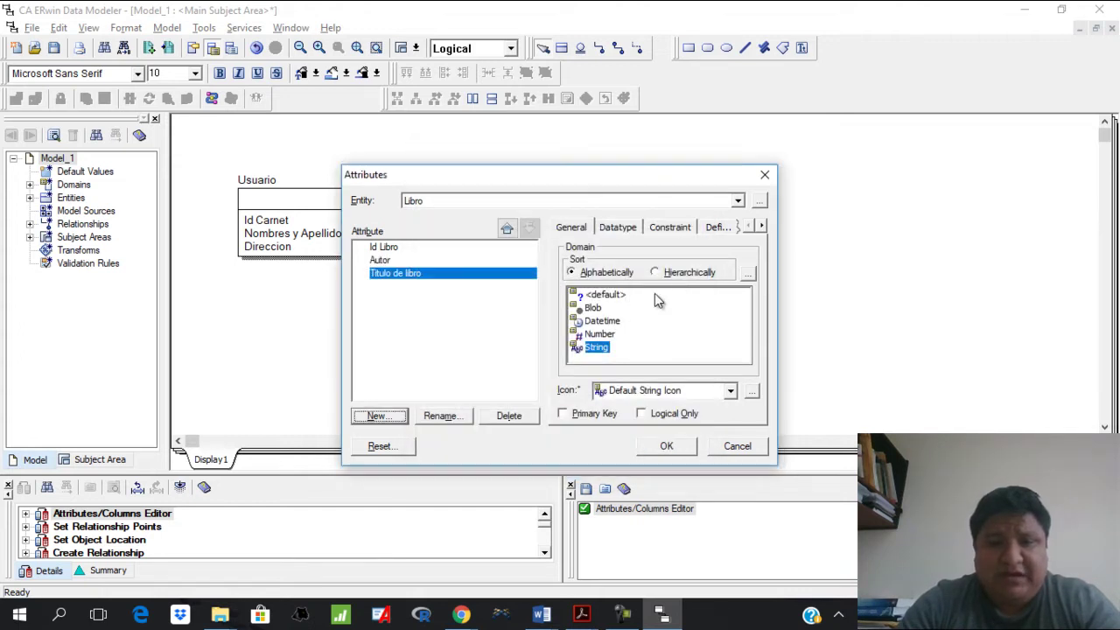
Check Libro's remaining attributes in the Word document's figure, and add the attribute Area Tematica with the String domain to Libro.
key(alt+Tab)
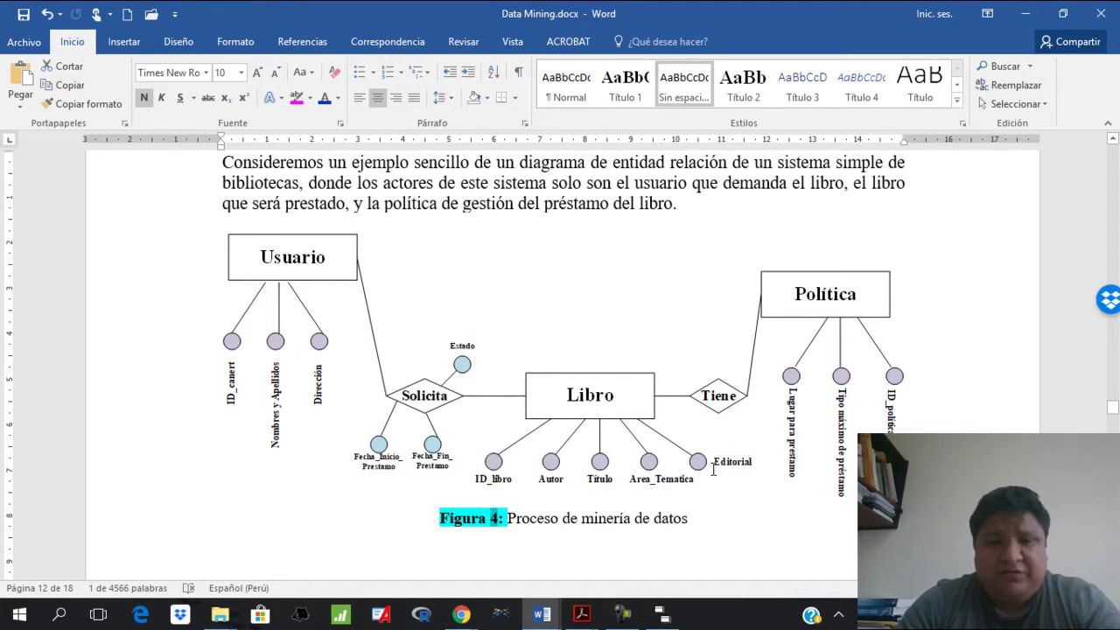
key(alt+Tab)
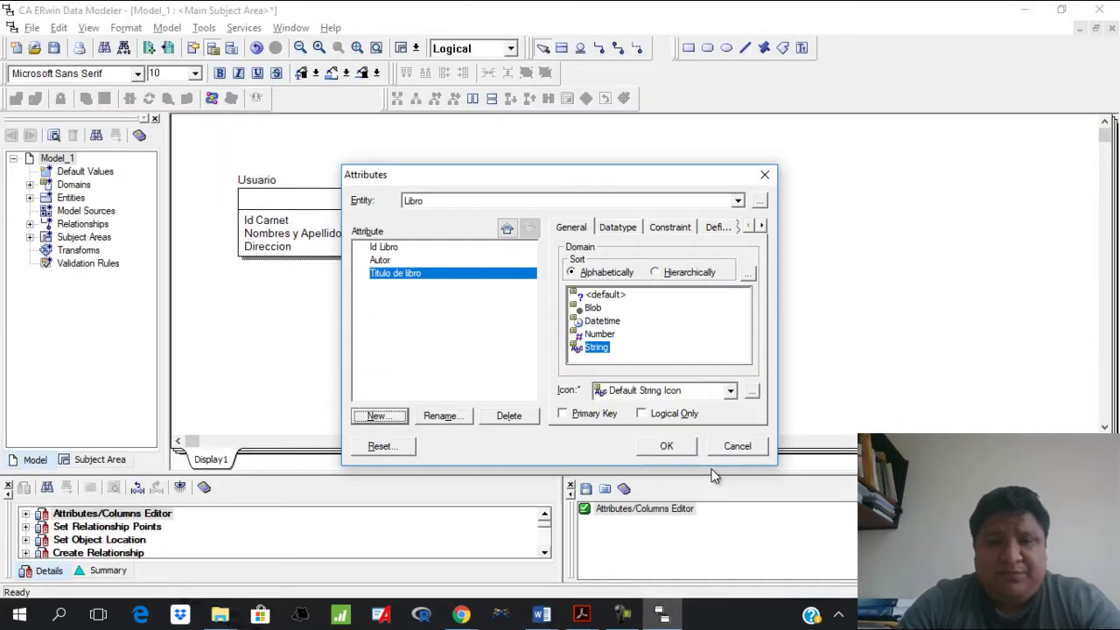
click(392, 418)
text(Area Tematica)
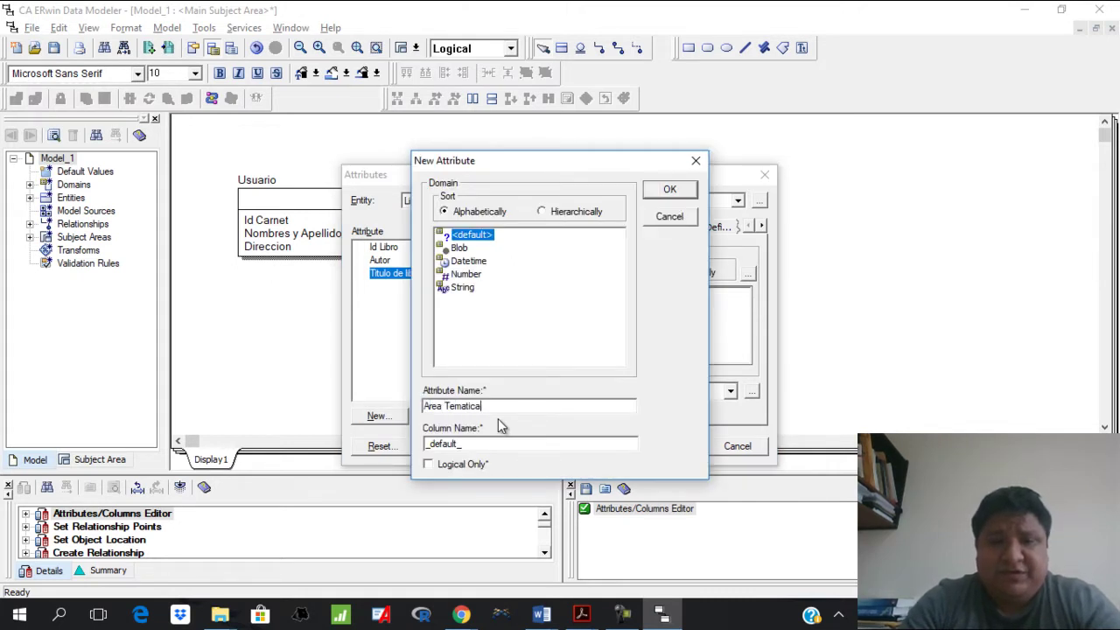
click(464, 288)
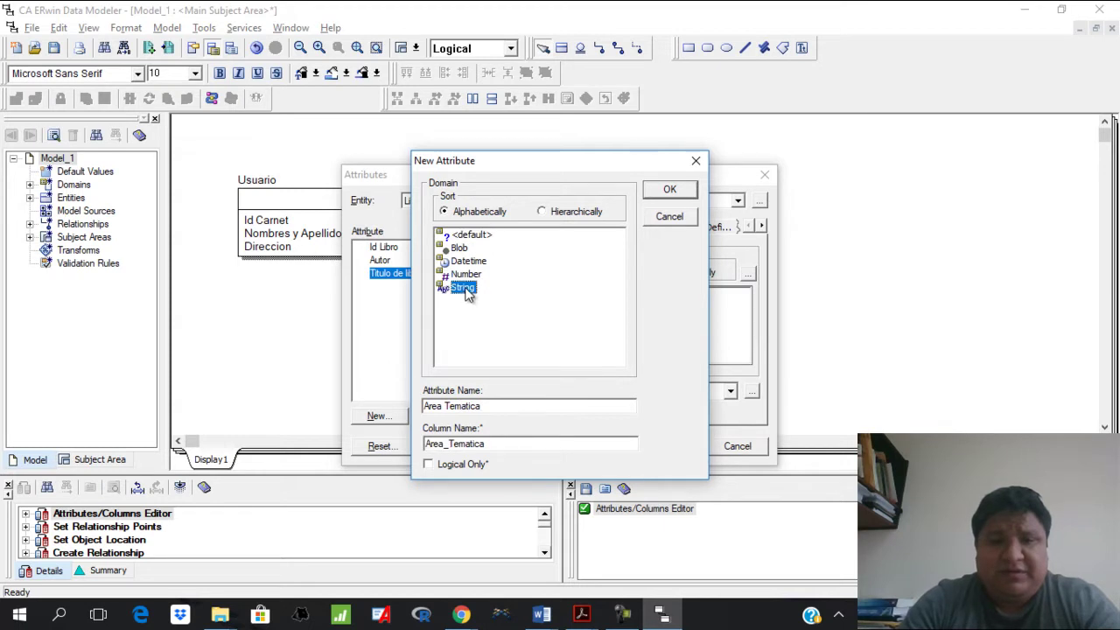
click(665, 193)
Add the attribute Editorial with the String domain to the Libro entity and apply its attribute list.
click(393, 417)
text(Editorial)
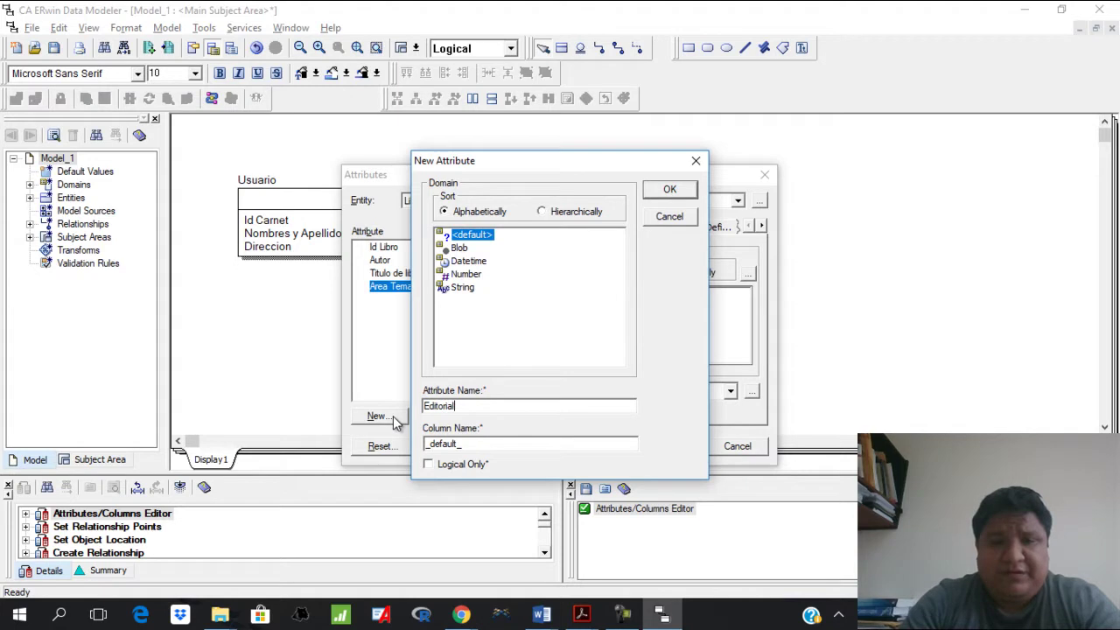
click(464, 288)
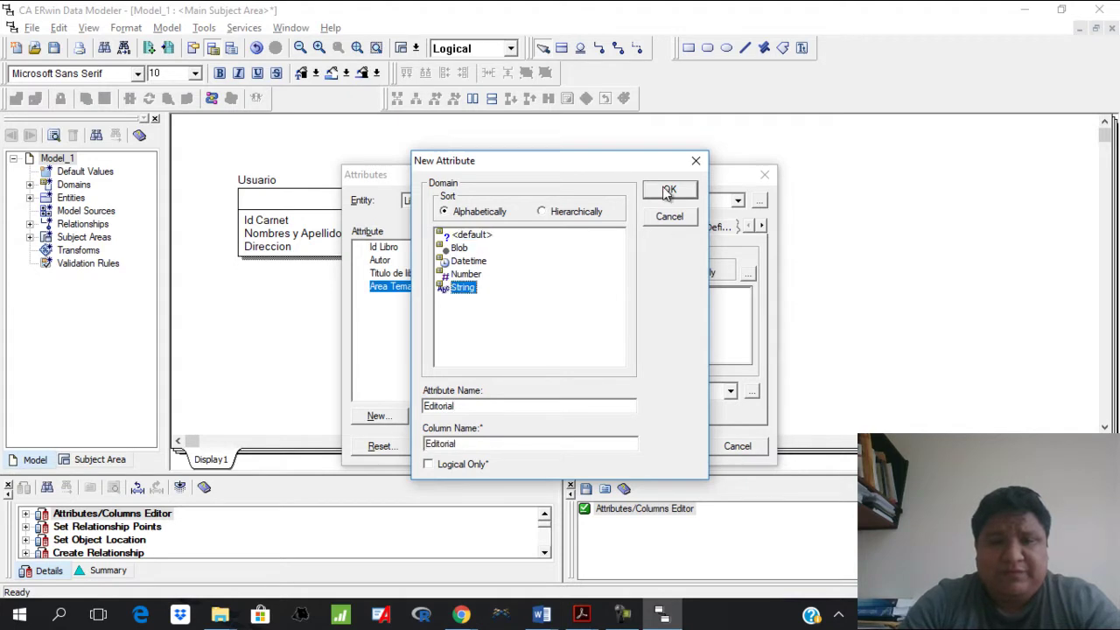
click(669, 192)
click(675, 449)
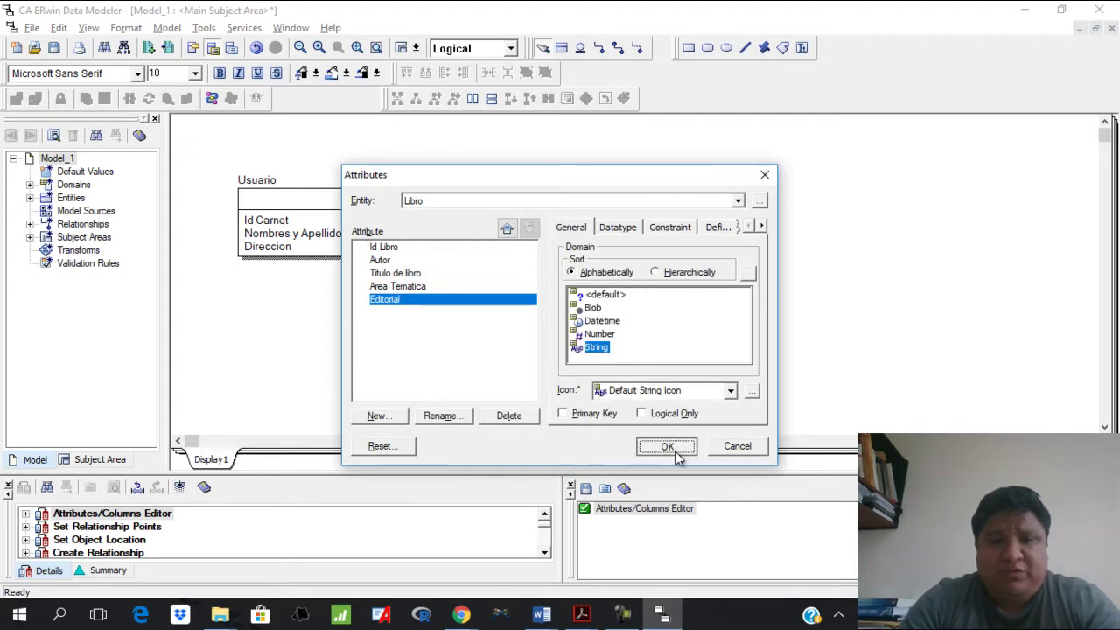
Move the Politica entity slightly farther from Libro and straighten the relationship line between the two entities.
click(638, 217)
drag(638, 217, 654, 225)
click(545, 221)
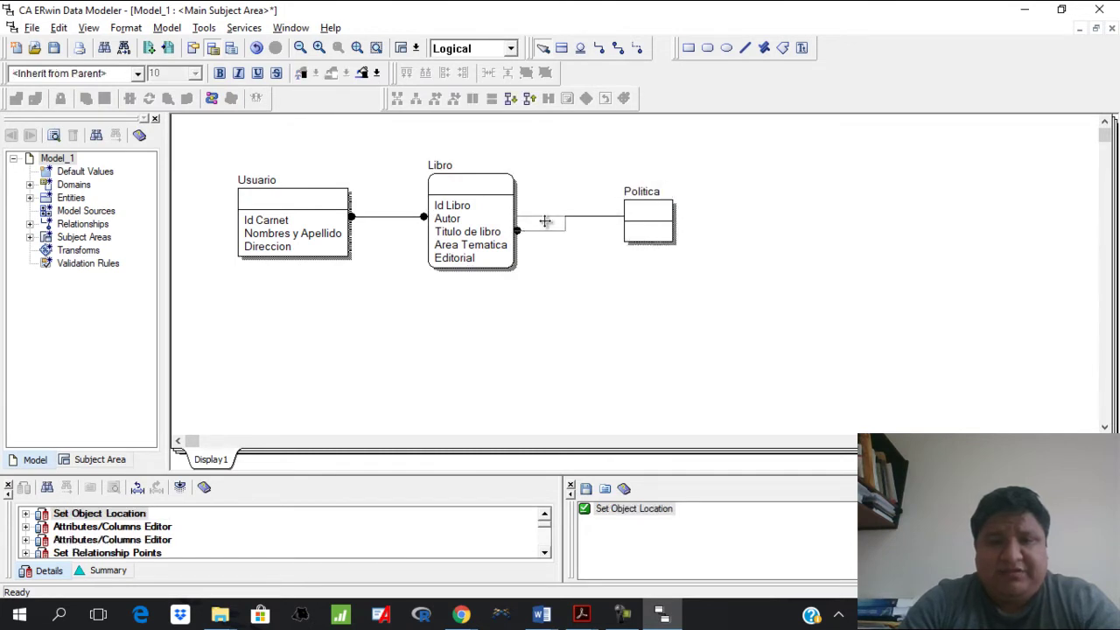
drag(545, 222, 548, 218)
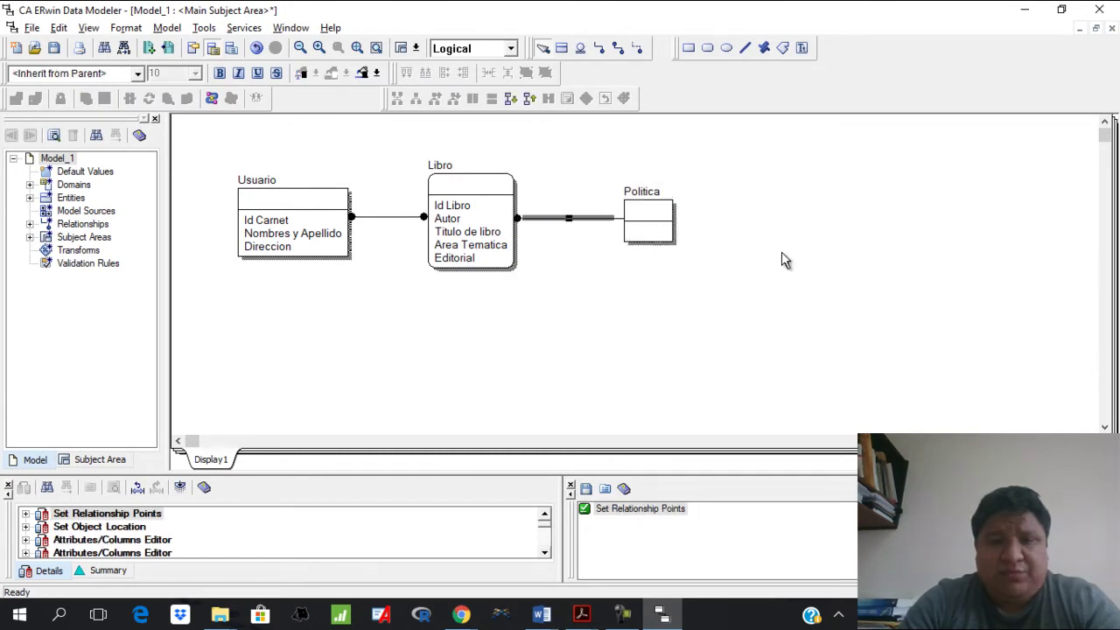
Add the attribute Id Politica with the String domain to the Politica entity.
double_click(654, 234)
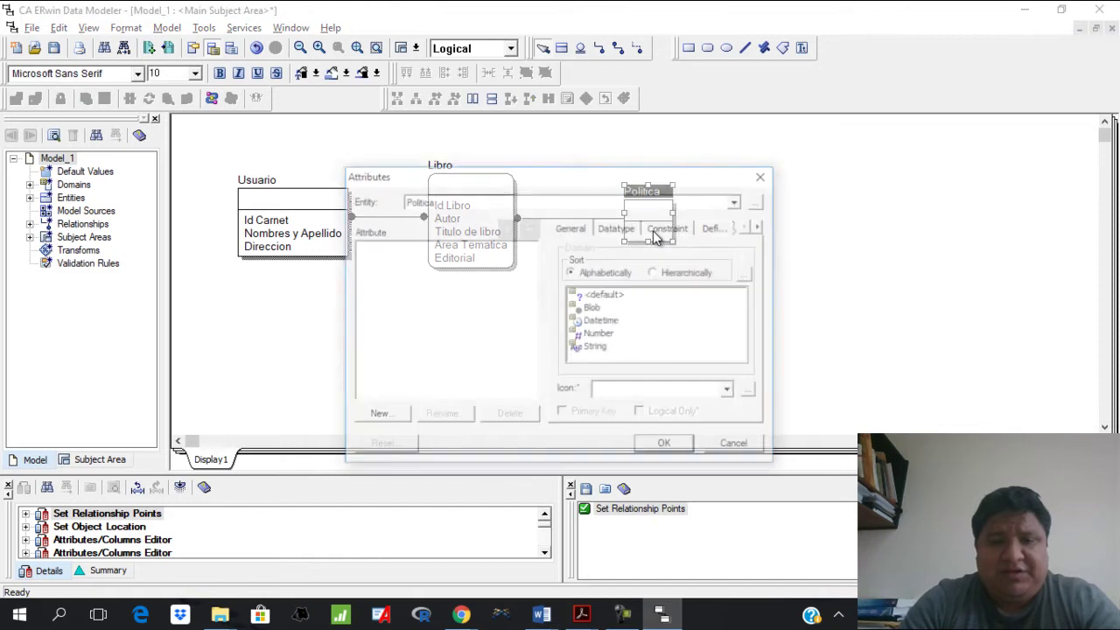
click(380, 415)
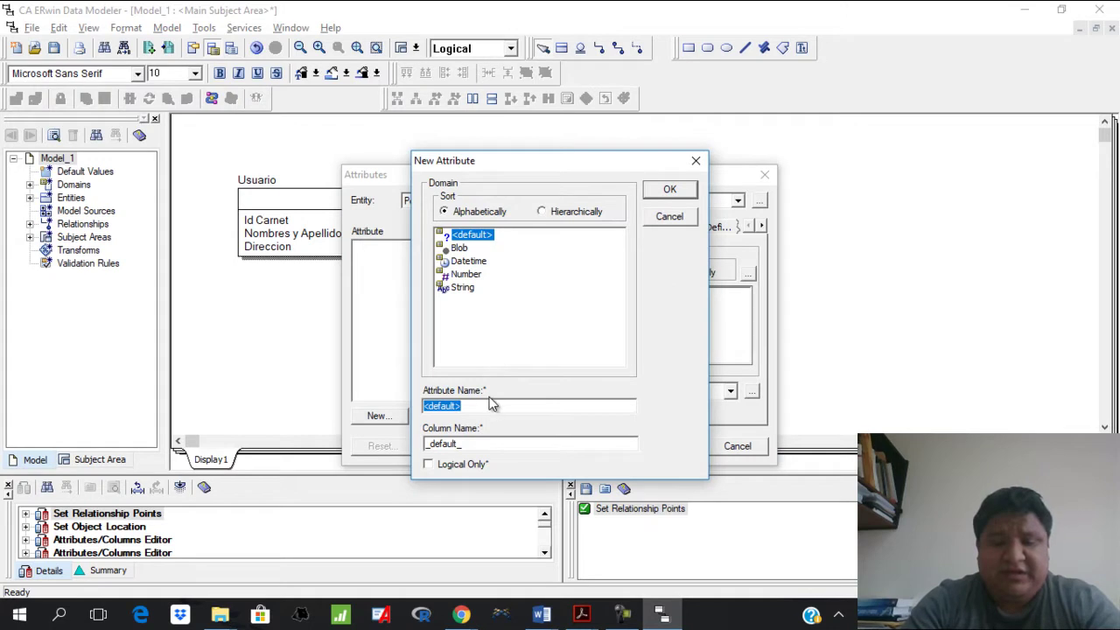
text(Id )
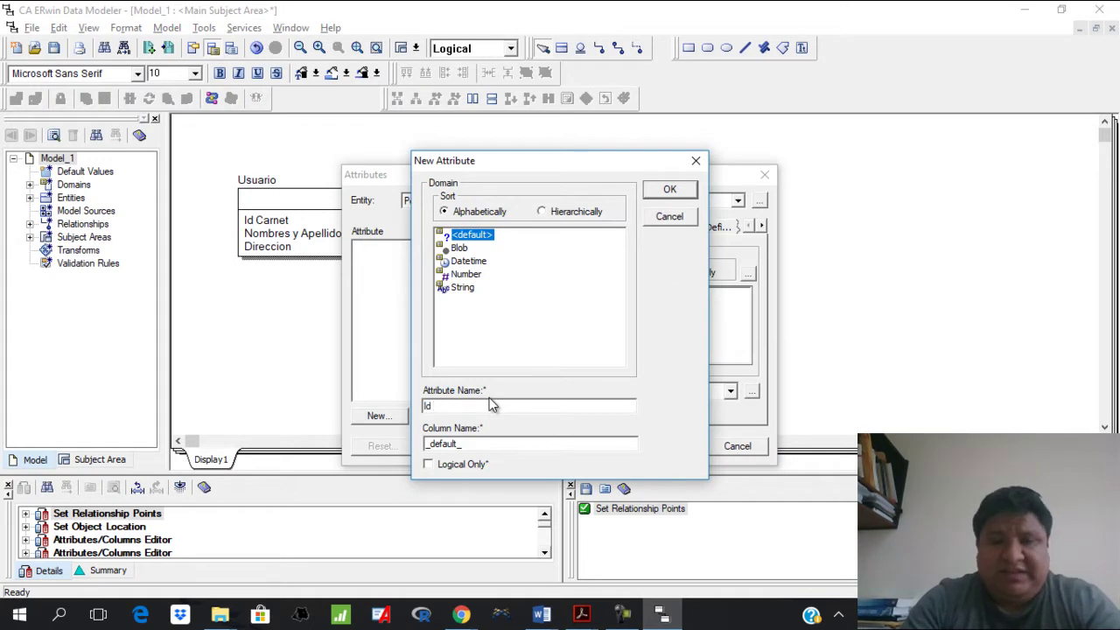
text(Politica)
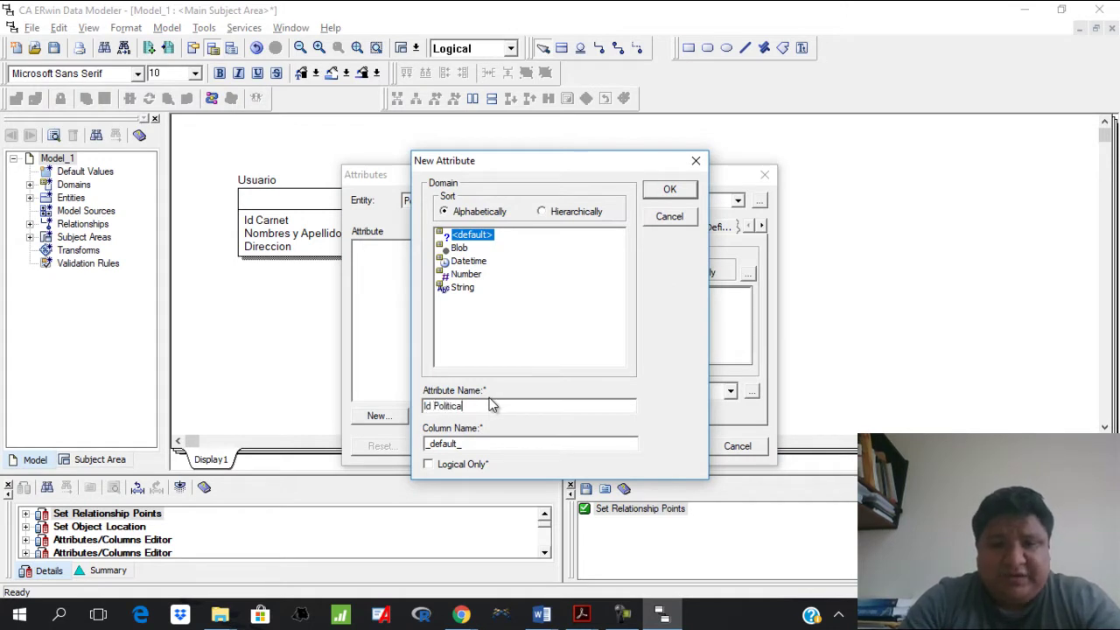
click(464, 289)
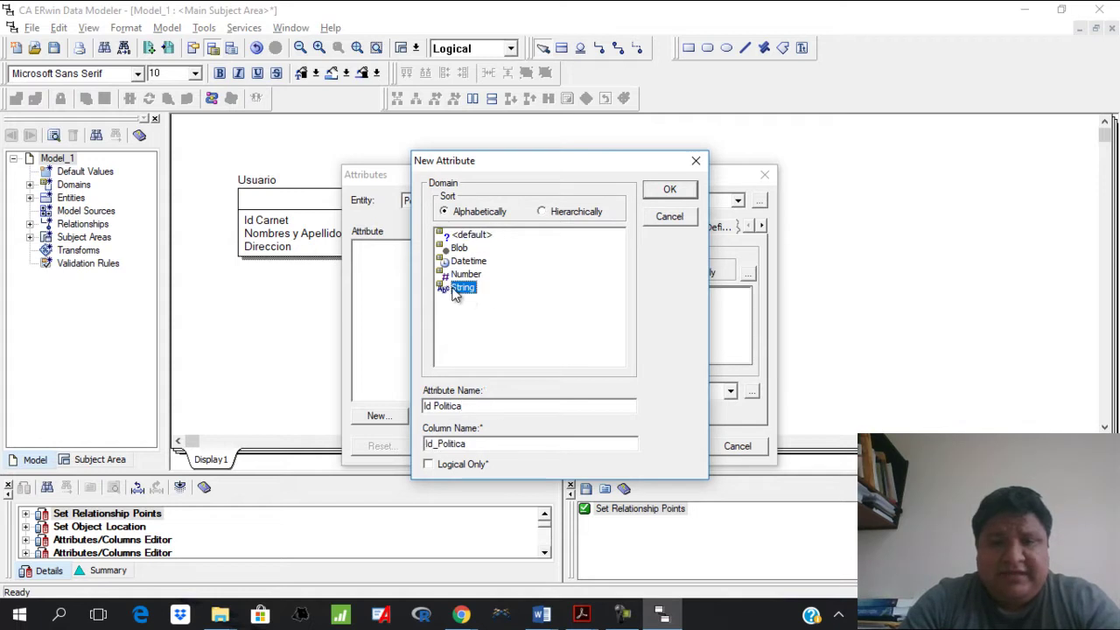
click(663, 196)
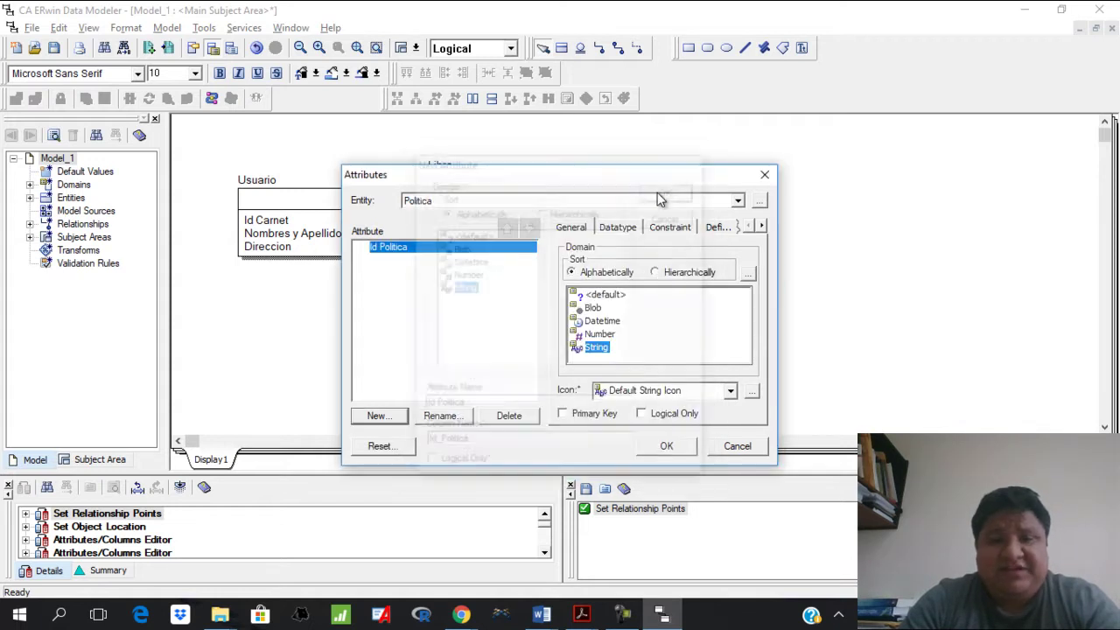
Add the attribute Fecha maxima de prestamo with the Datetime domain to the Politica entity.
click(403, 417)
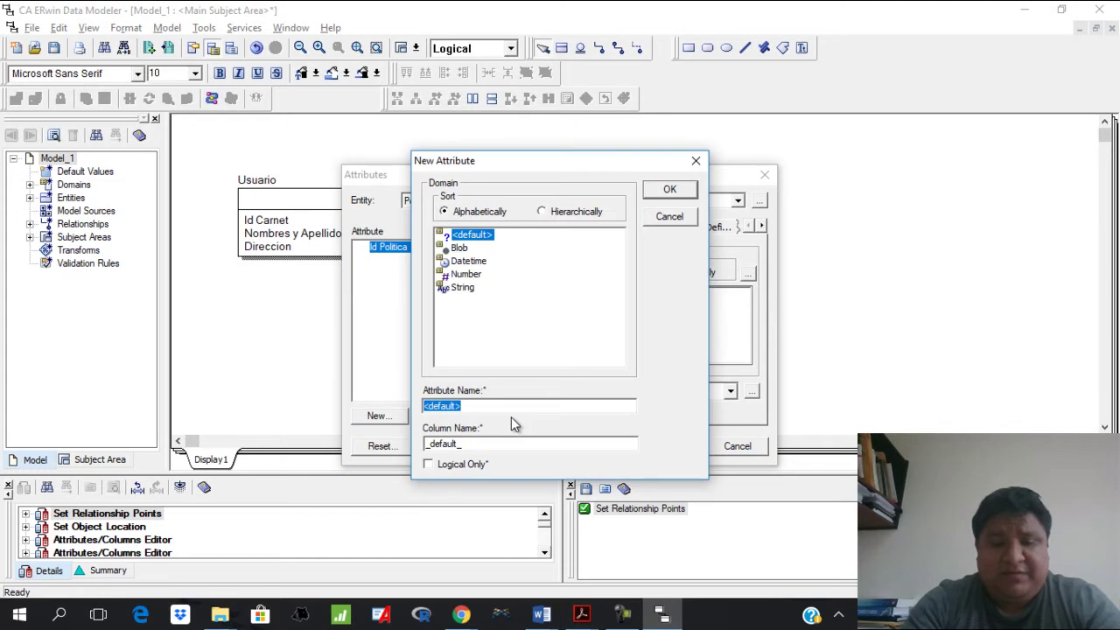
text(Fecha maxima de e)
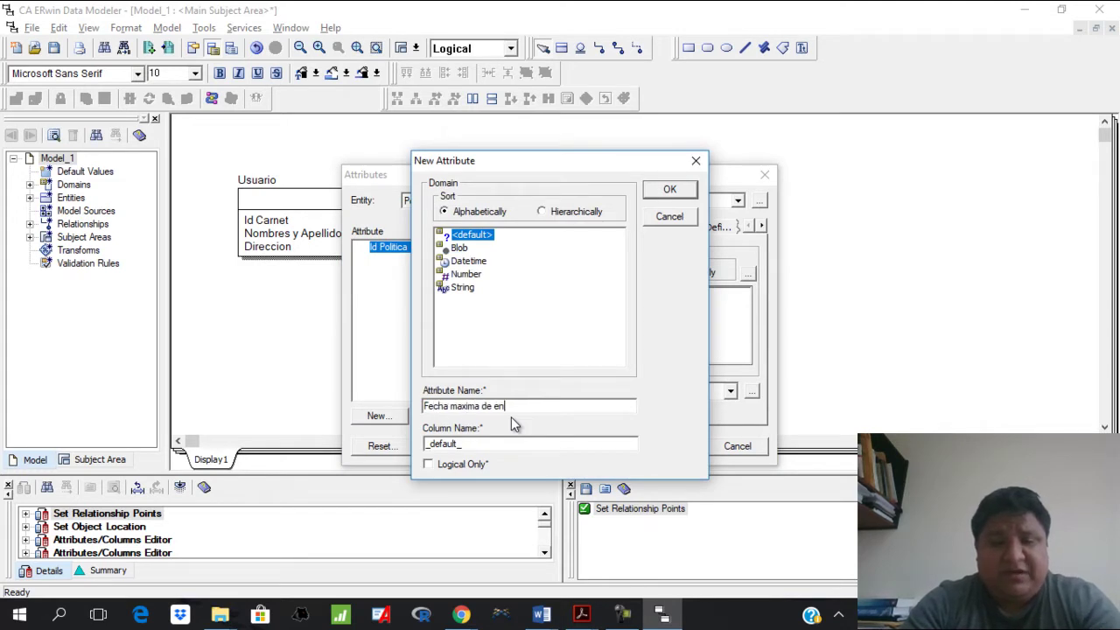
key(BackSpace)
text(prestamo)
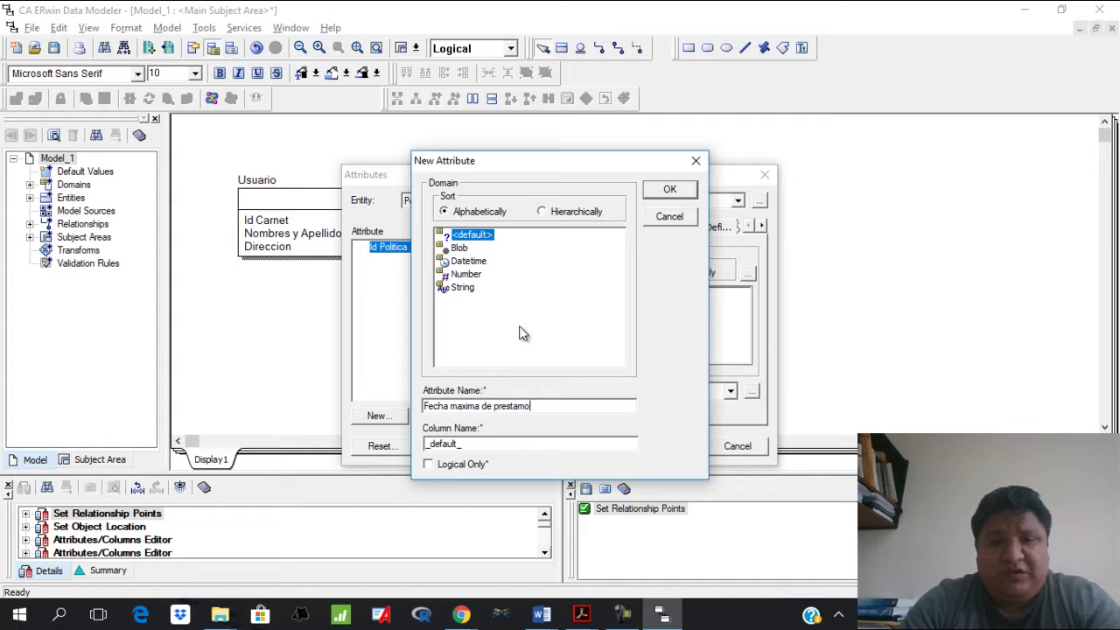
click(473, 263)
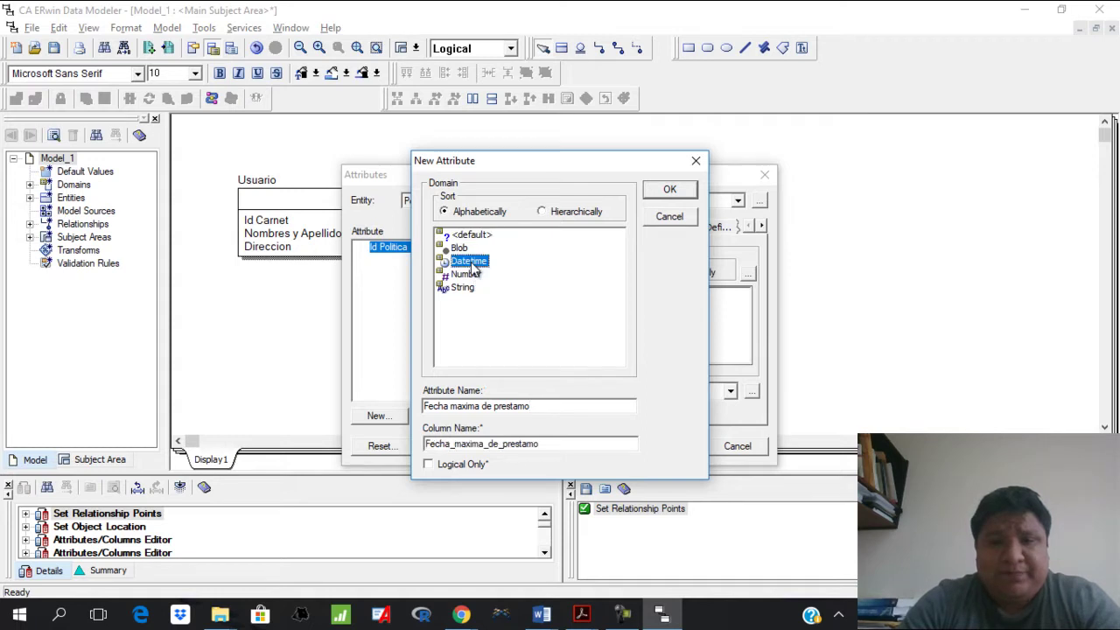
click(681, 190)
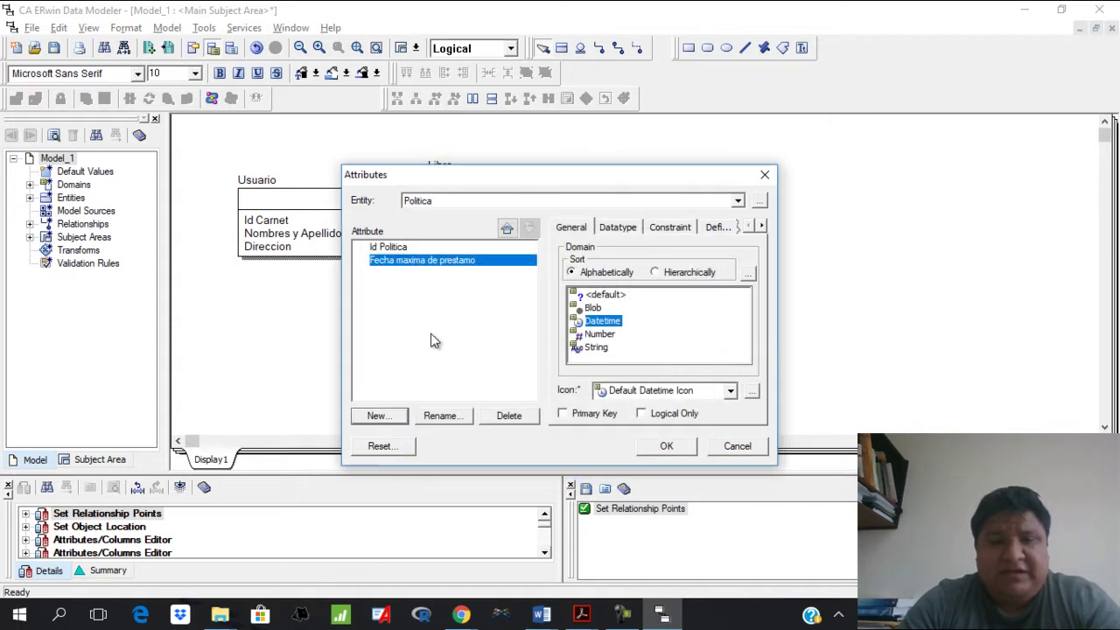
Add the attribute Lugar de Prestamo with the String domain to the Politica entity and apply its attribute list.
click(379, 415)
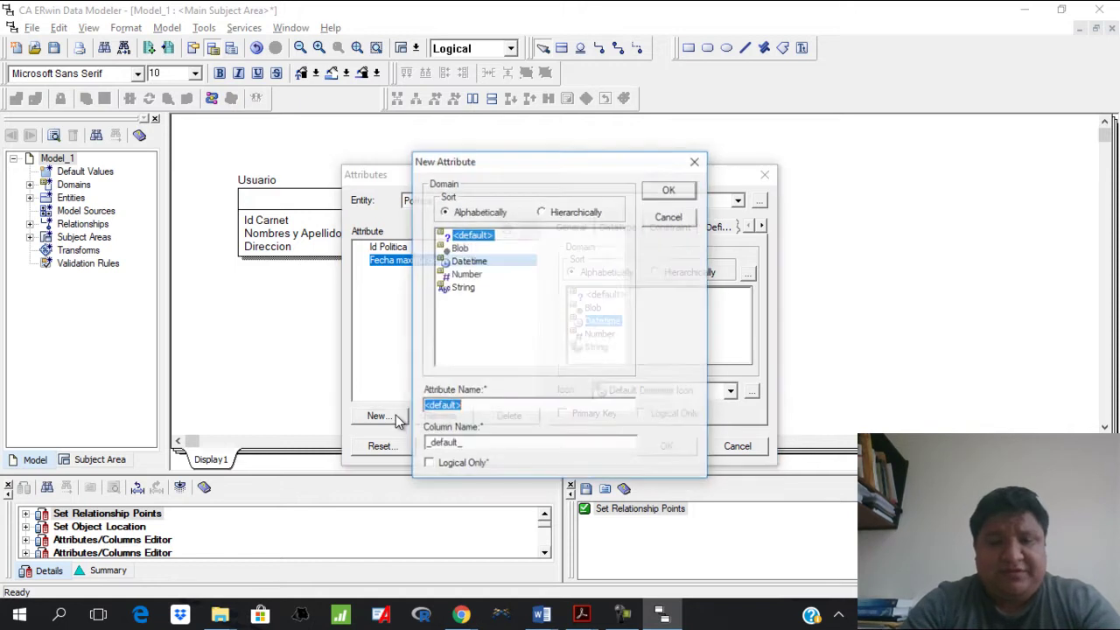
text(Lug)
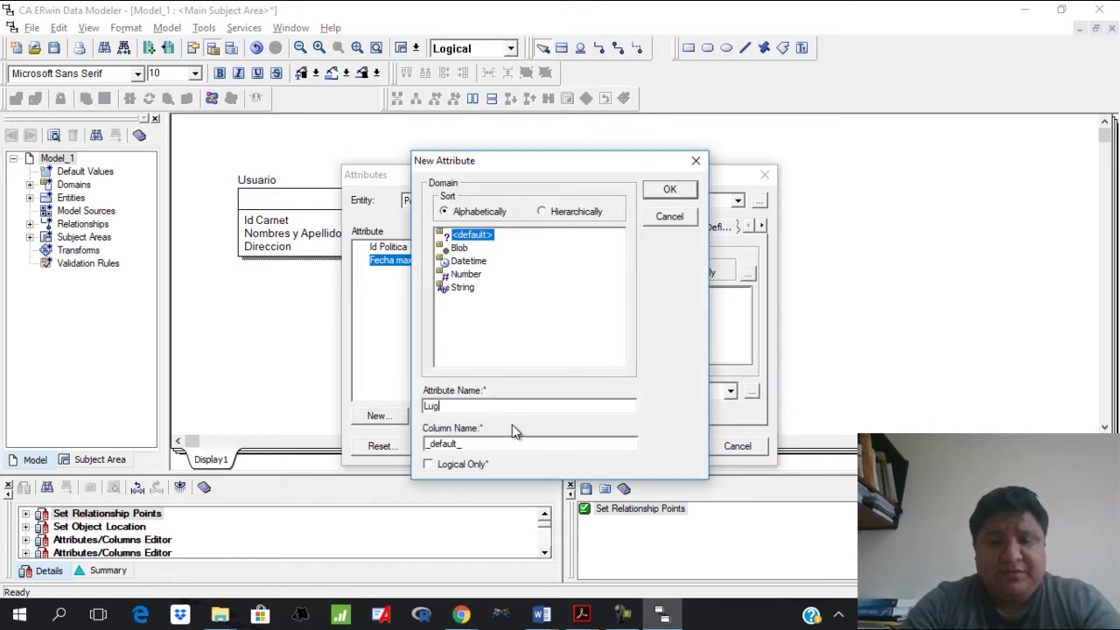
text(ar de Prestamo)
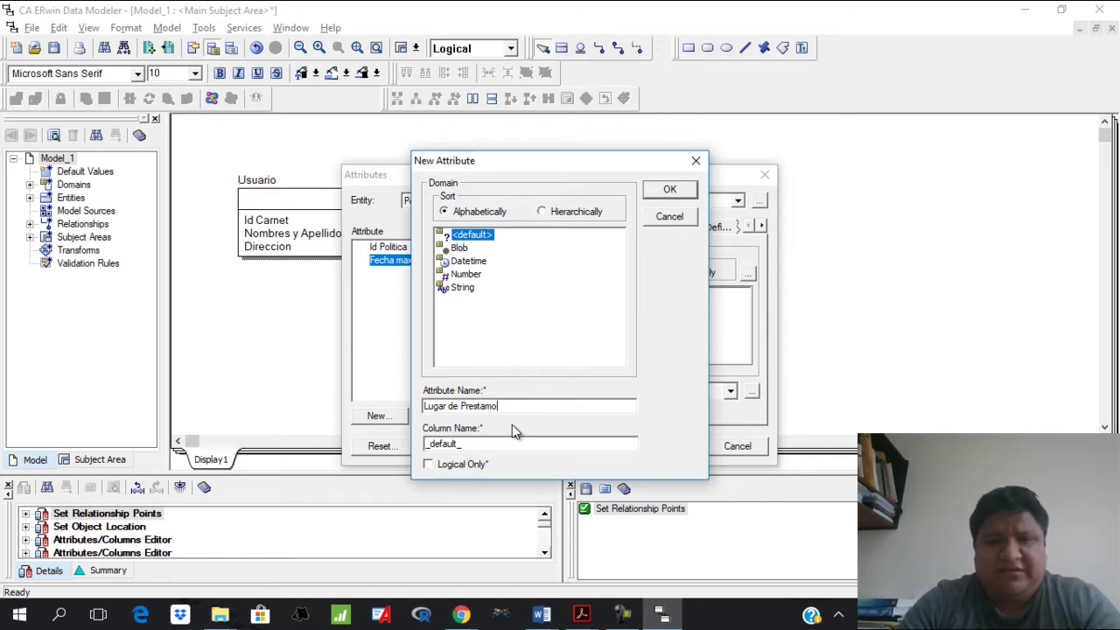
key(Left)
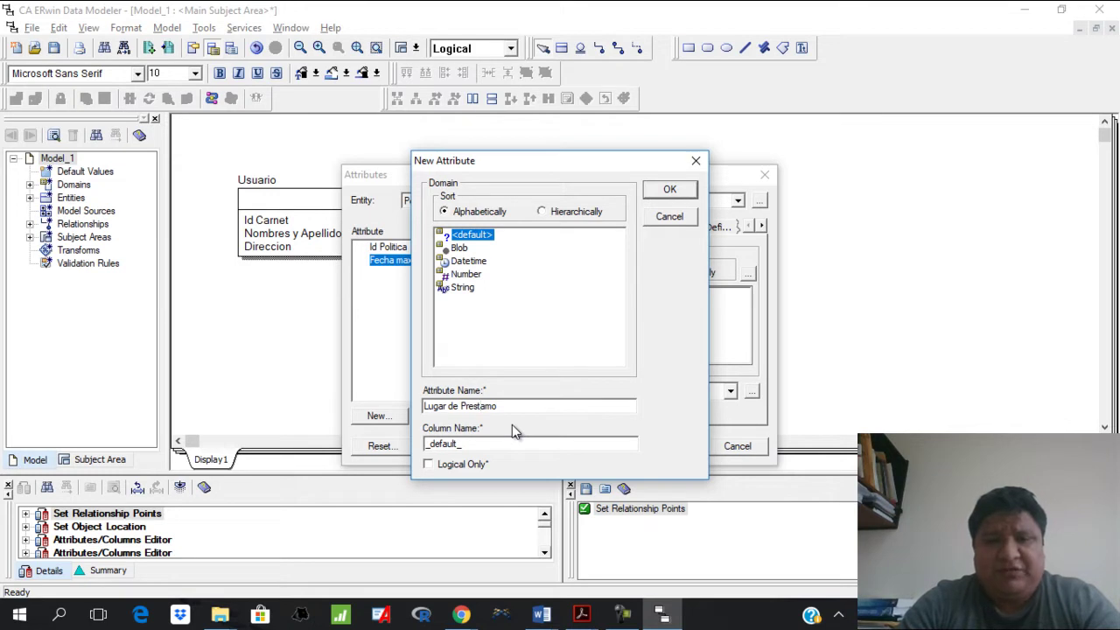
click(469, 291)
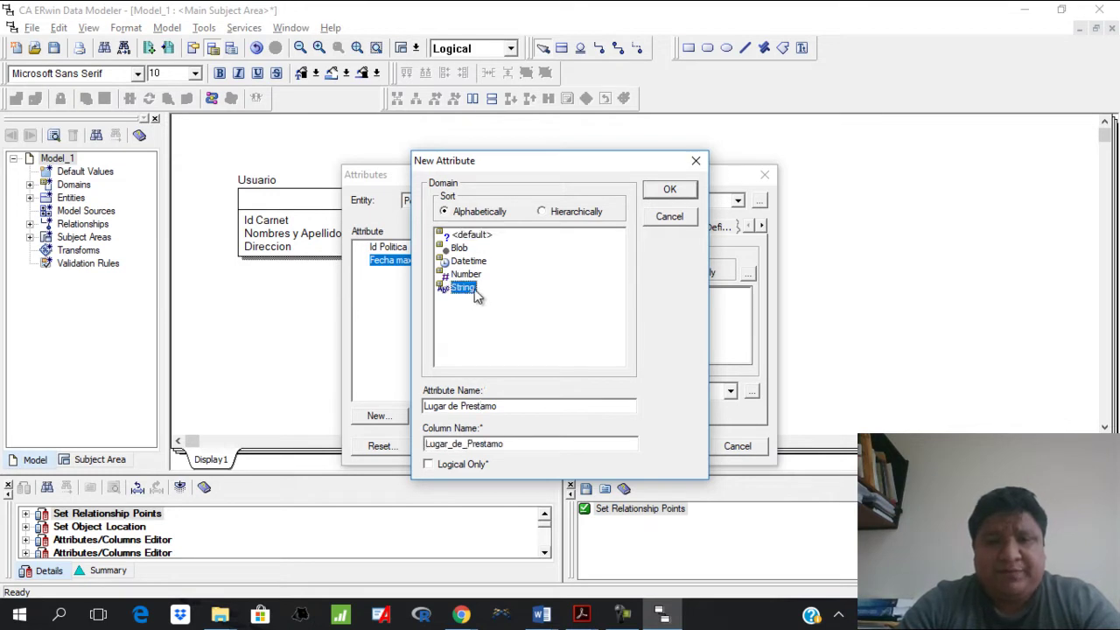
click(685, 193)
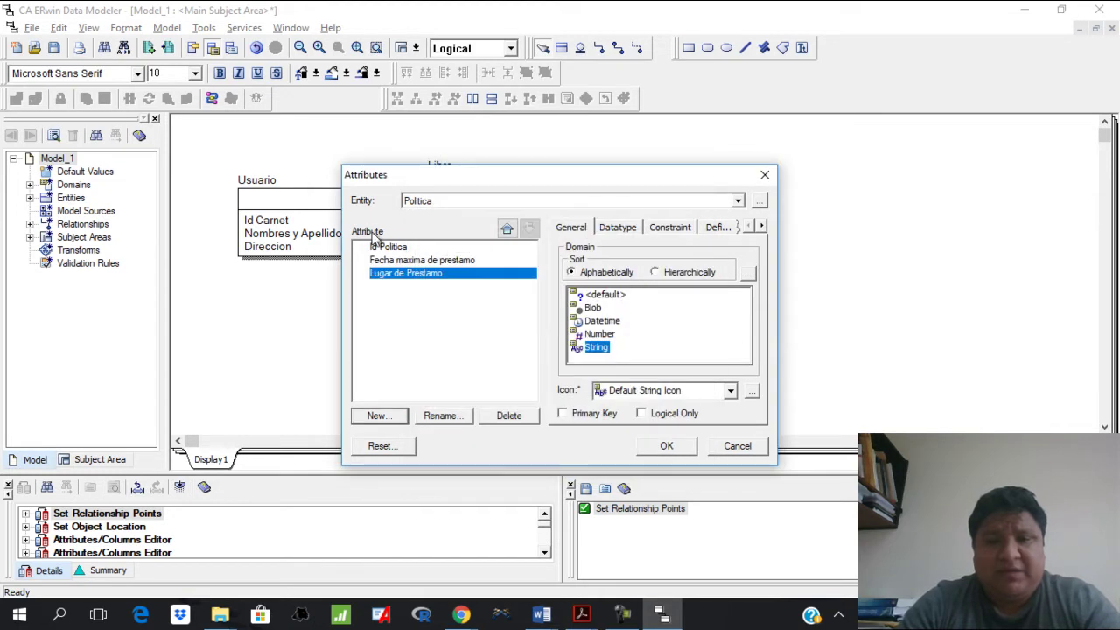
click(399, 251)
click(411, 274)
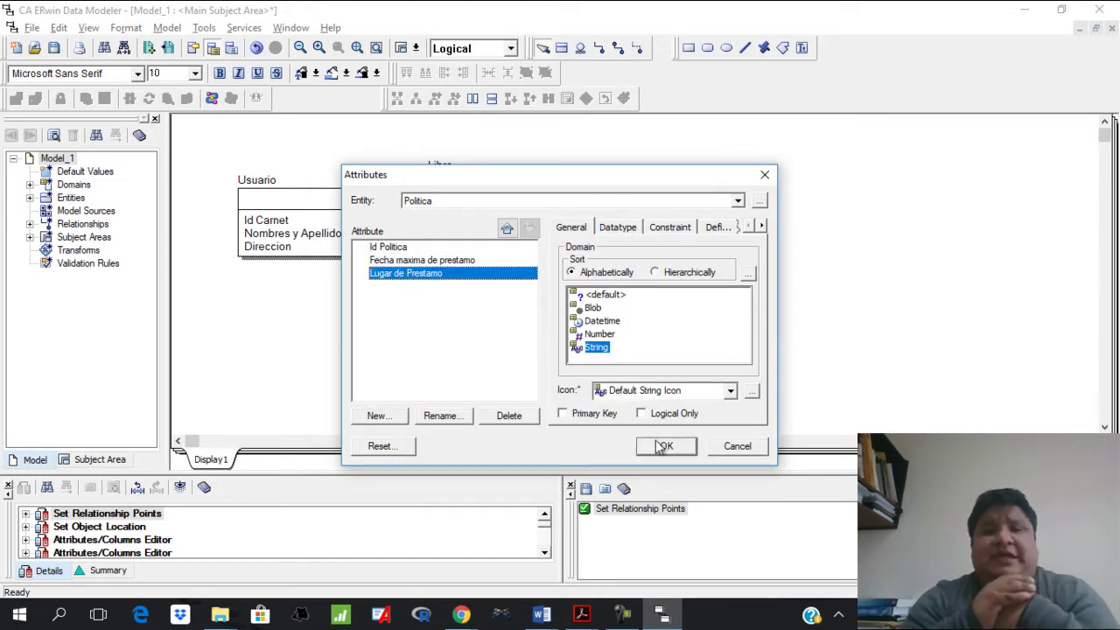
click(667, 446)
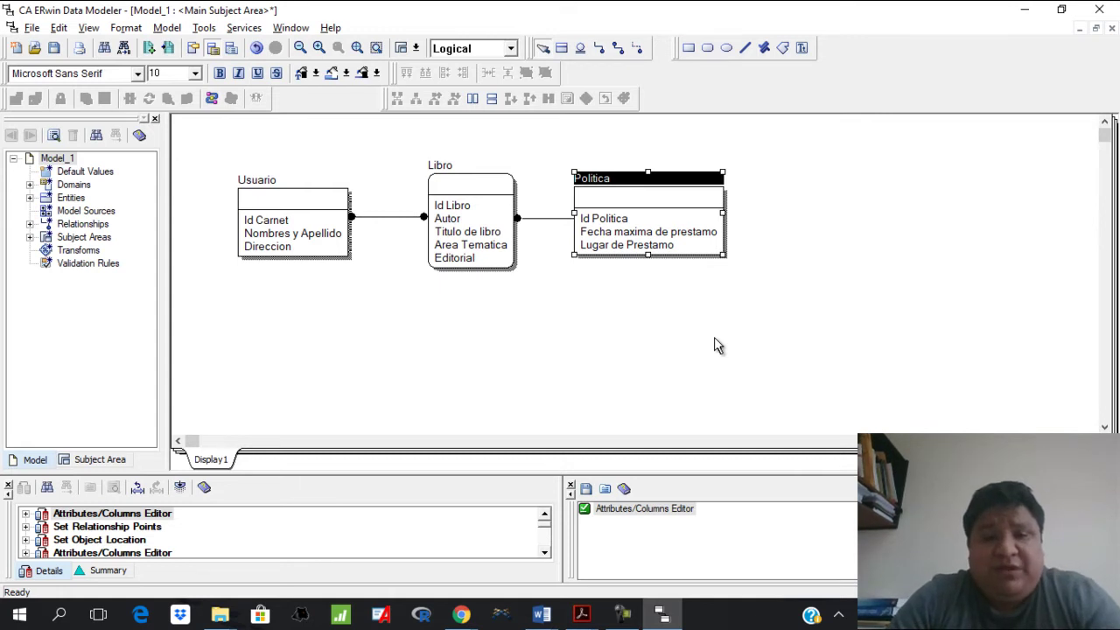
Review the library entity-relationship figure in Word and make Id Carnet the primary key of the Usuario entity in ERwin.
key(alt+Tab)
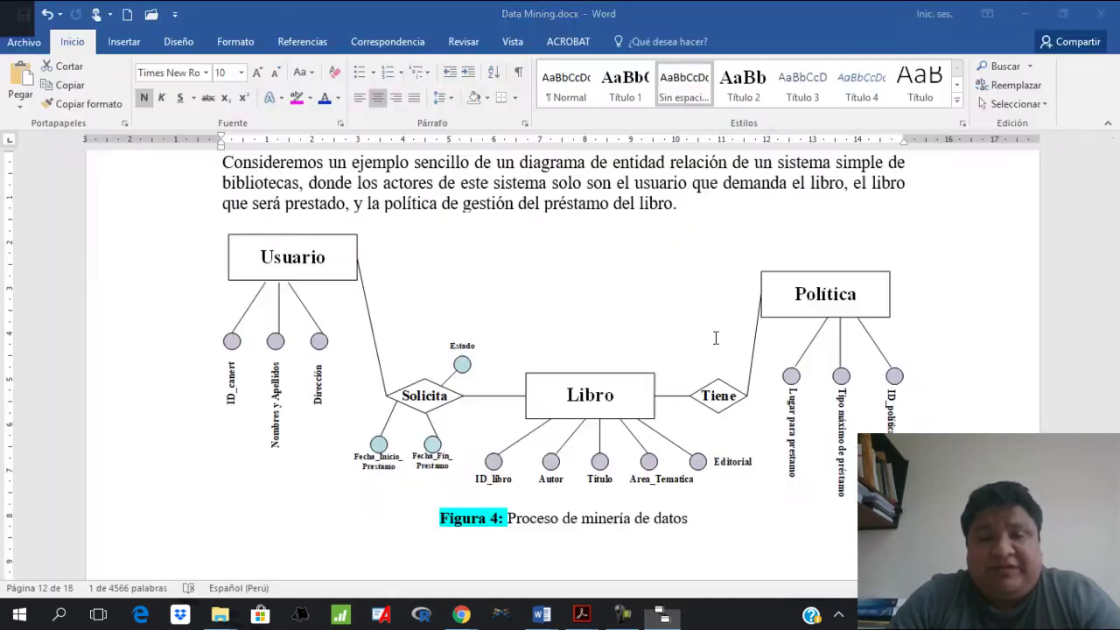
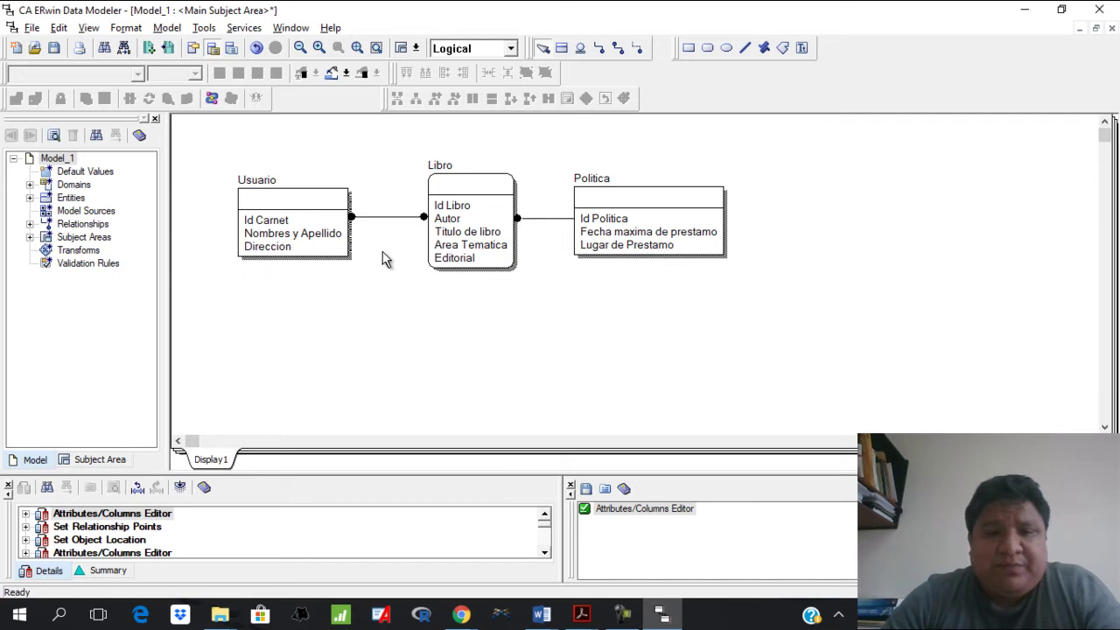
double_click(301, 201)
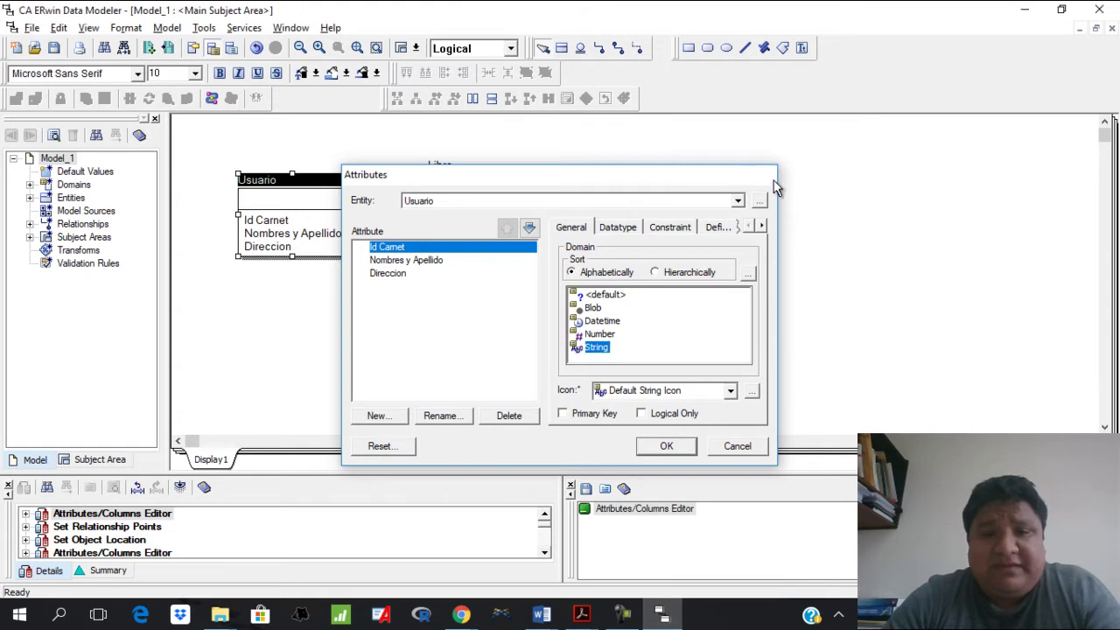
click(764, 175)
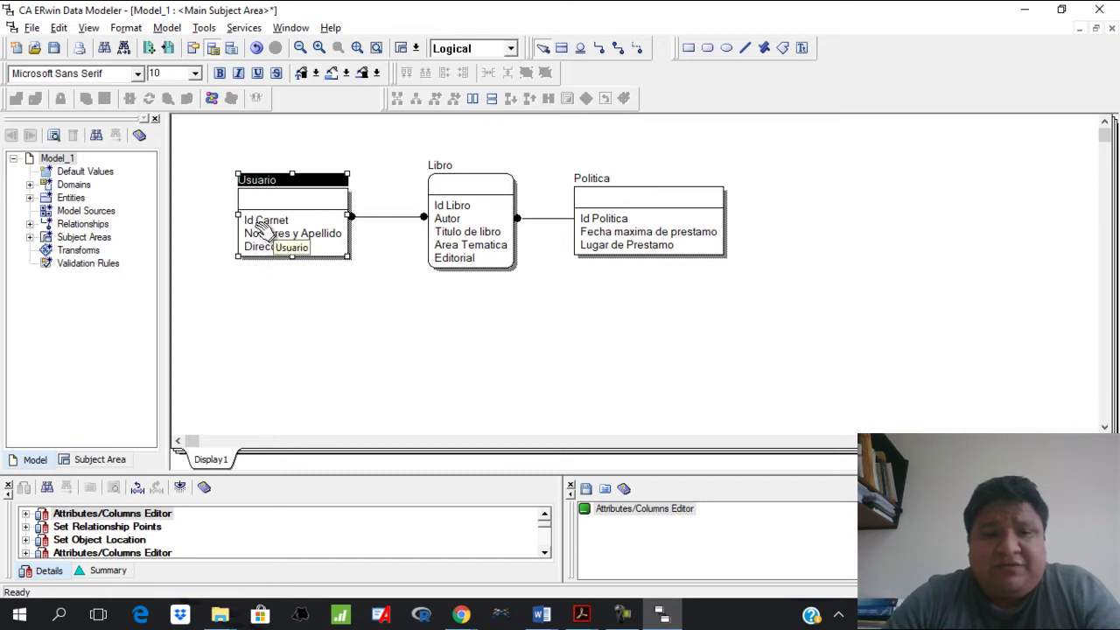
drag(267, 224, 268, 200)
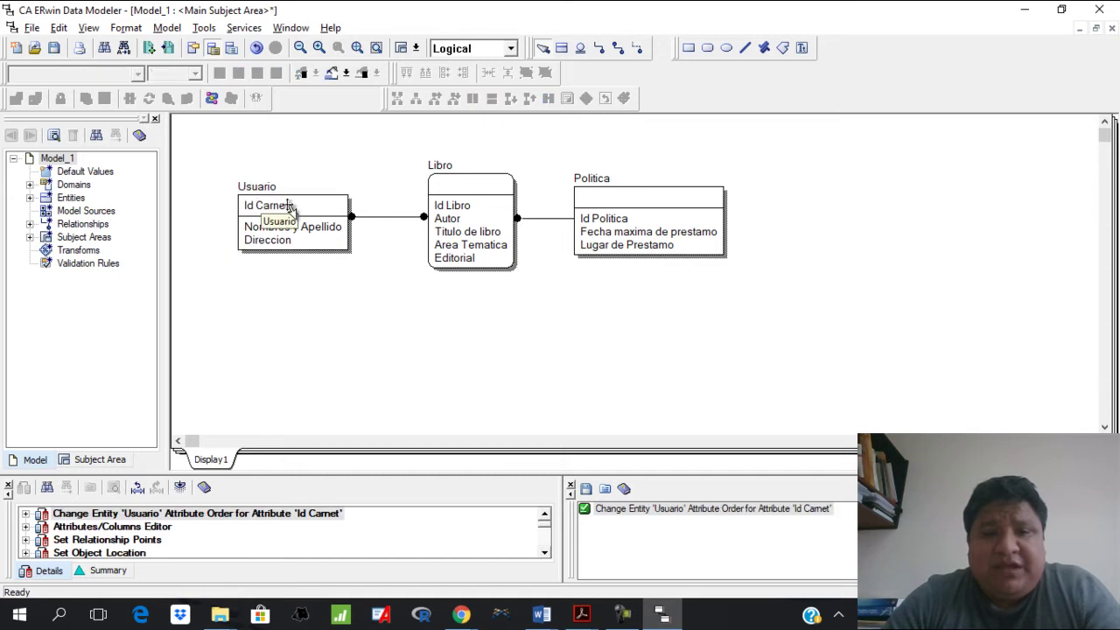
click(324, 241)
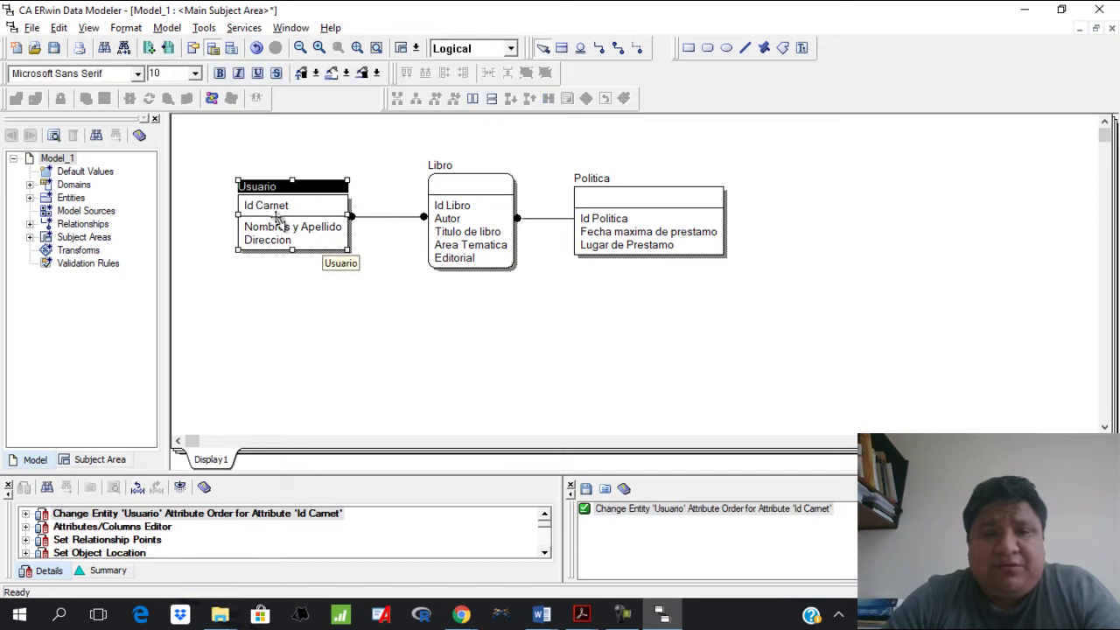
Make Id Libro the primary key of the Libro entity and Id Politica the primary key of the Politica entity.
click(465, 215)
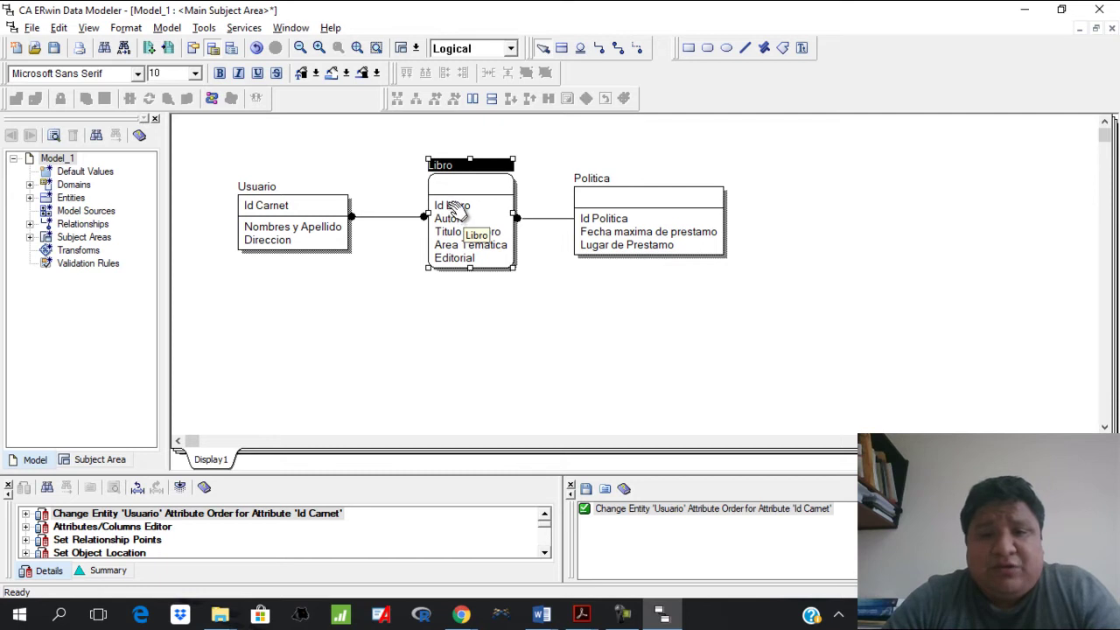
click(456, 205)
drag(457, 205, 464, 187)
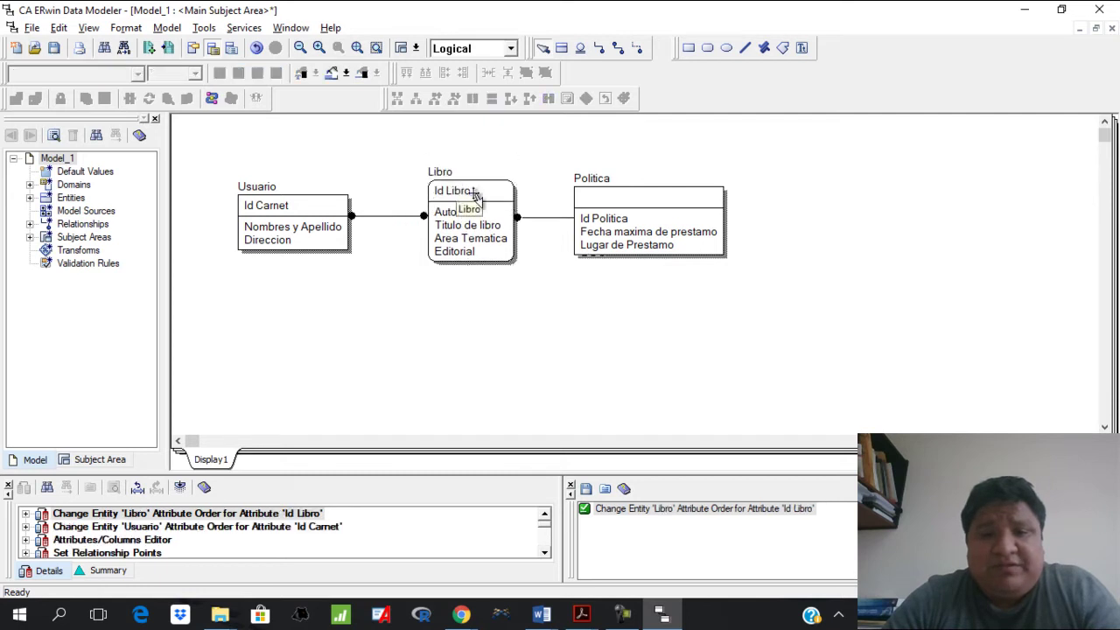
click(607, 224)
drag(617, 225, 616, 203)
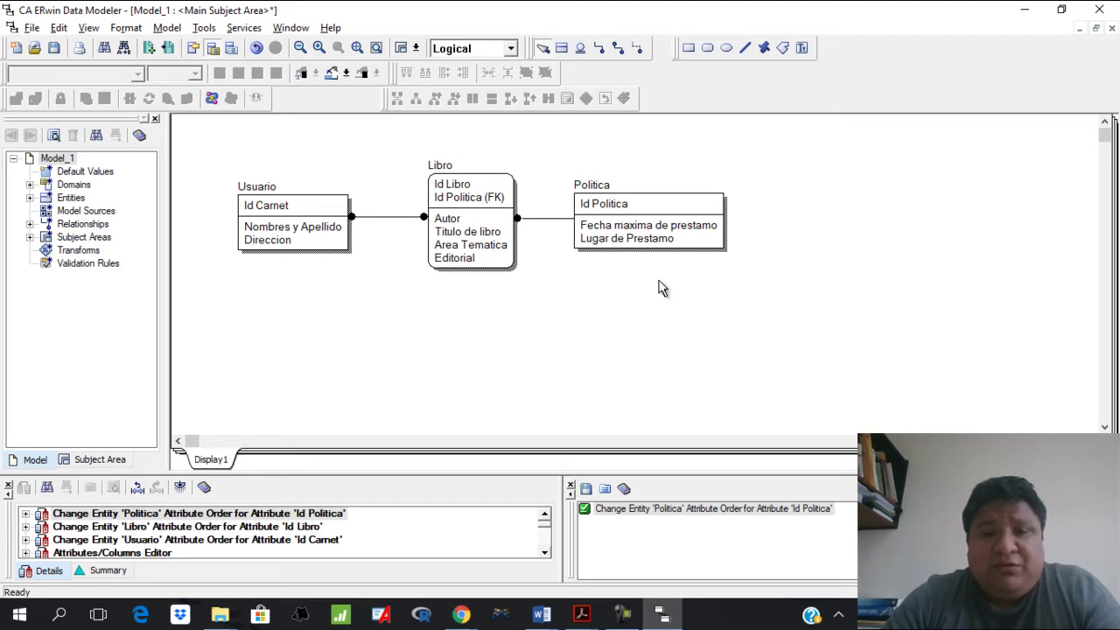
Examine the attribute settings of Id Politica in the Libro and Politica entities without changing them.
double_click(465, 196)
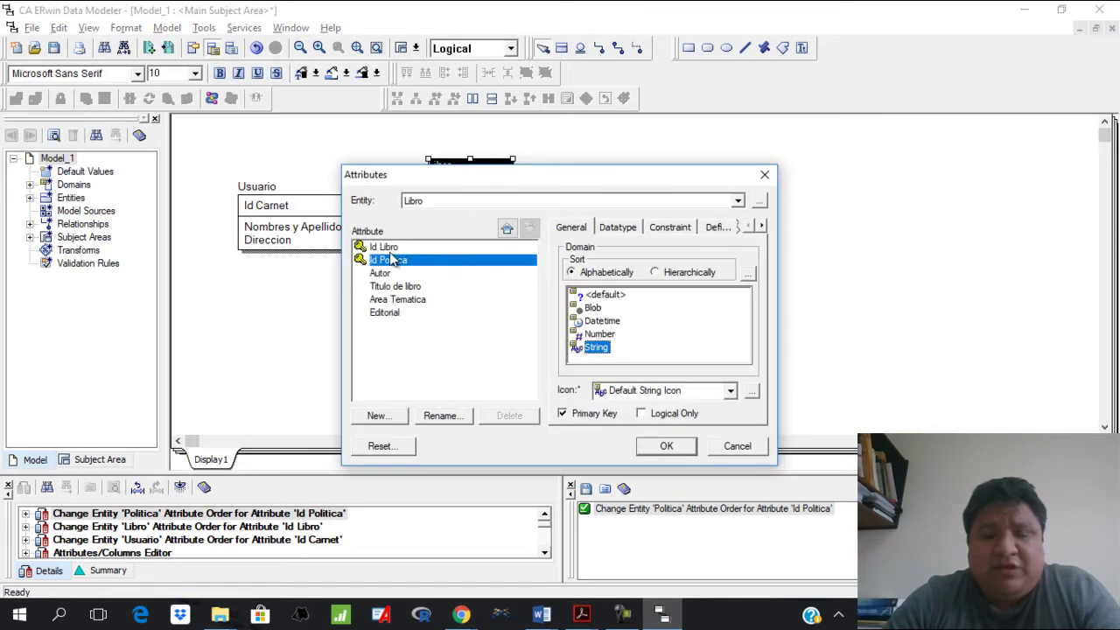
click(764, 180)
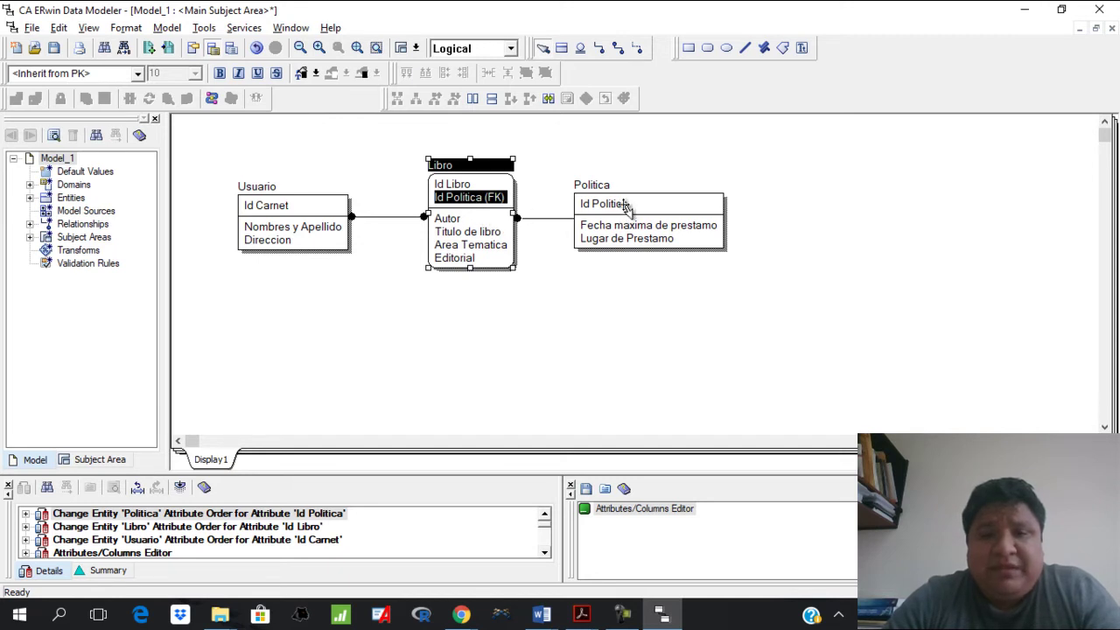
double_click(658, 207)
click(765, 174)
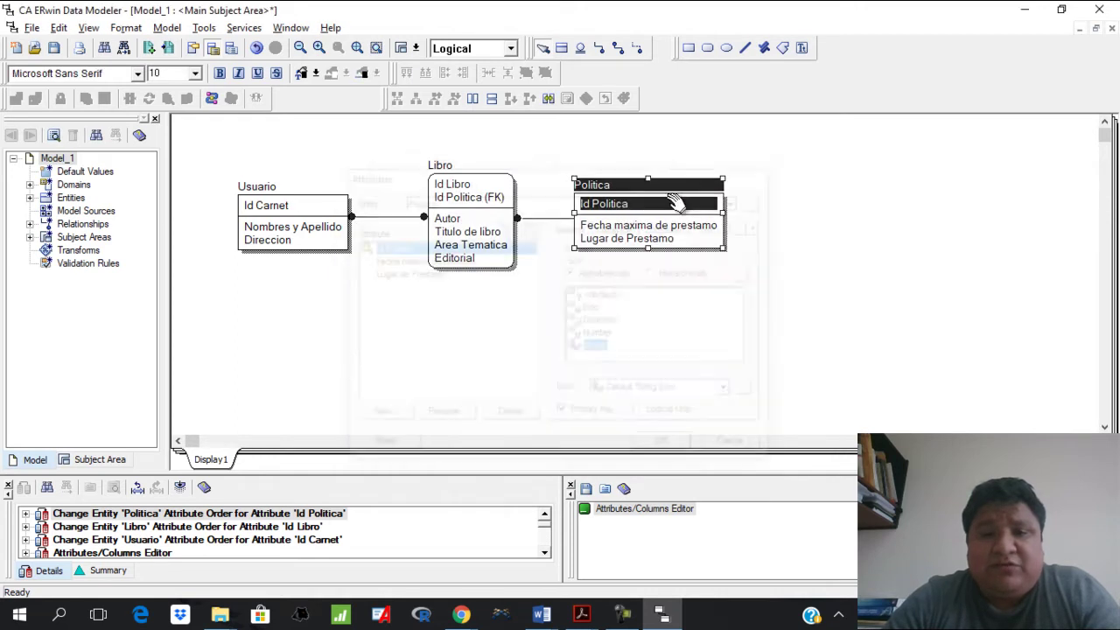
Move Id Politica to the non-key attributes of the Politica entity and return it to the primary key area.
drag(620, 208, 623, 224)
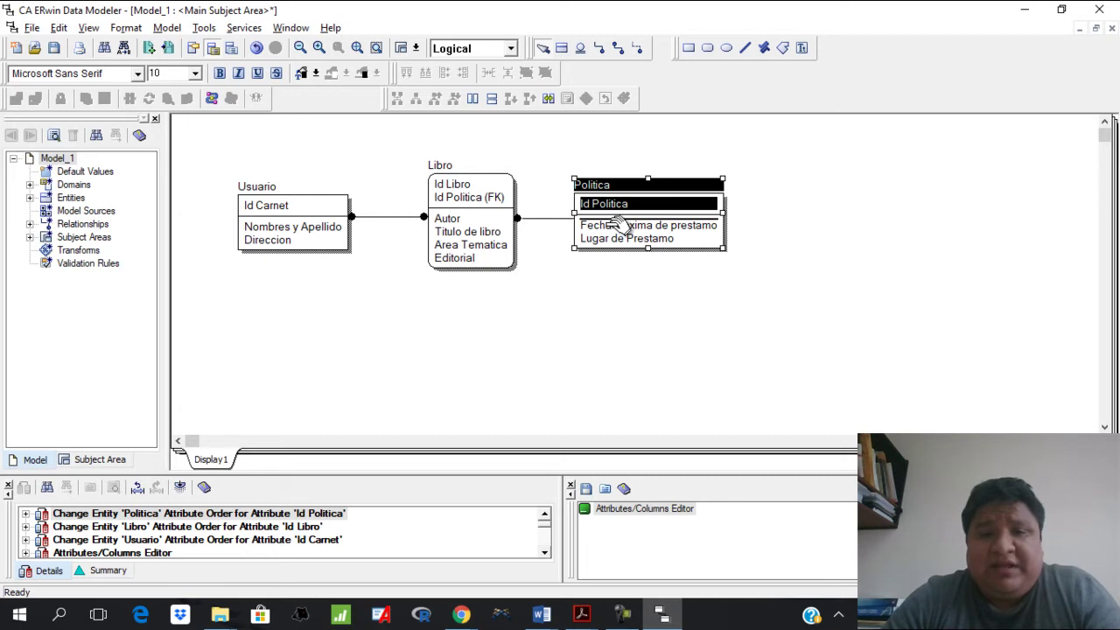
drag(619, 224, 618, 224)
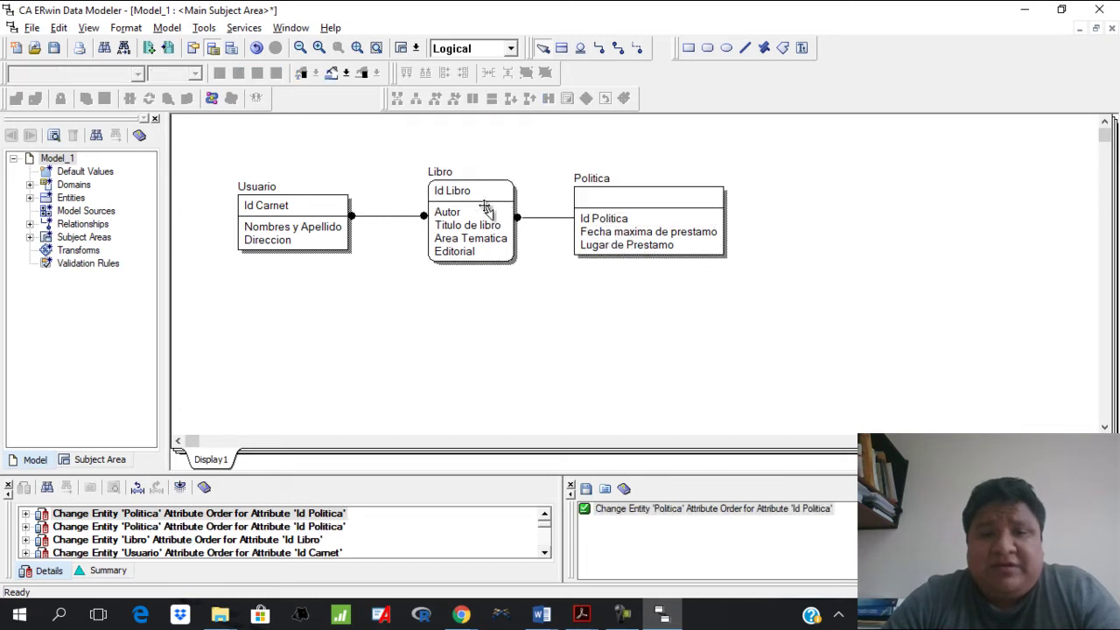
click(610, 224)
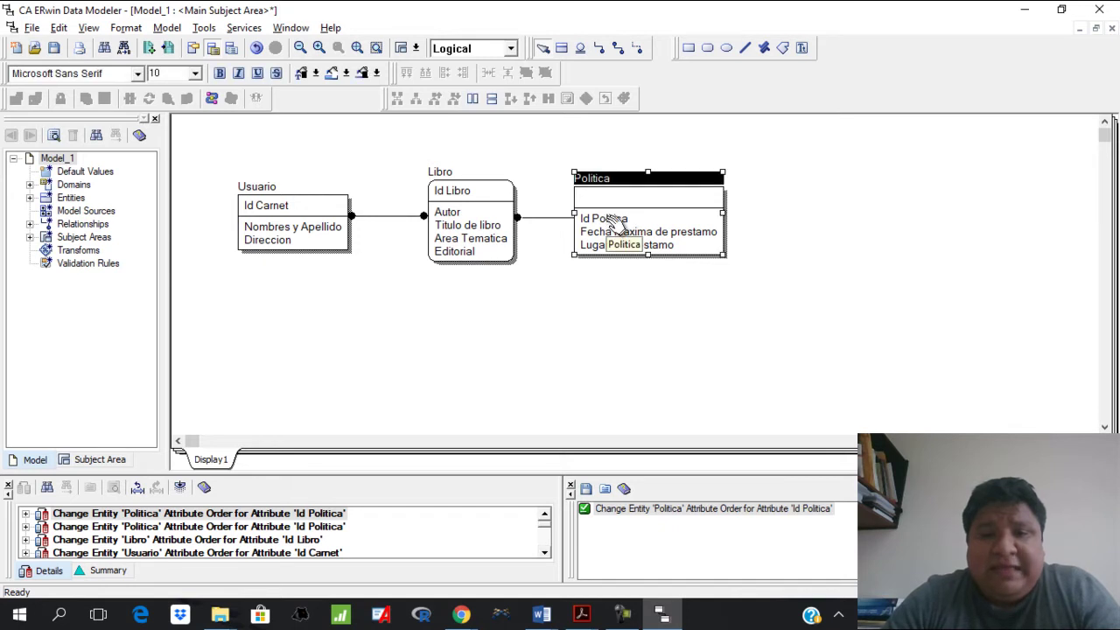
drag(610, 225, 613, 201)
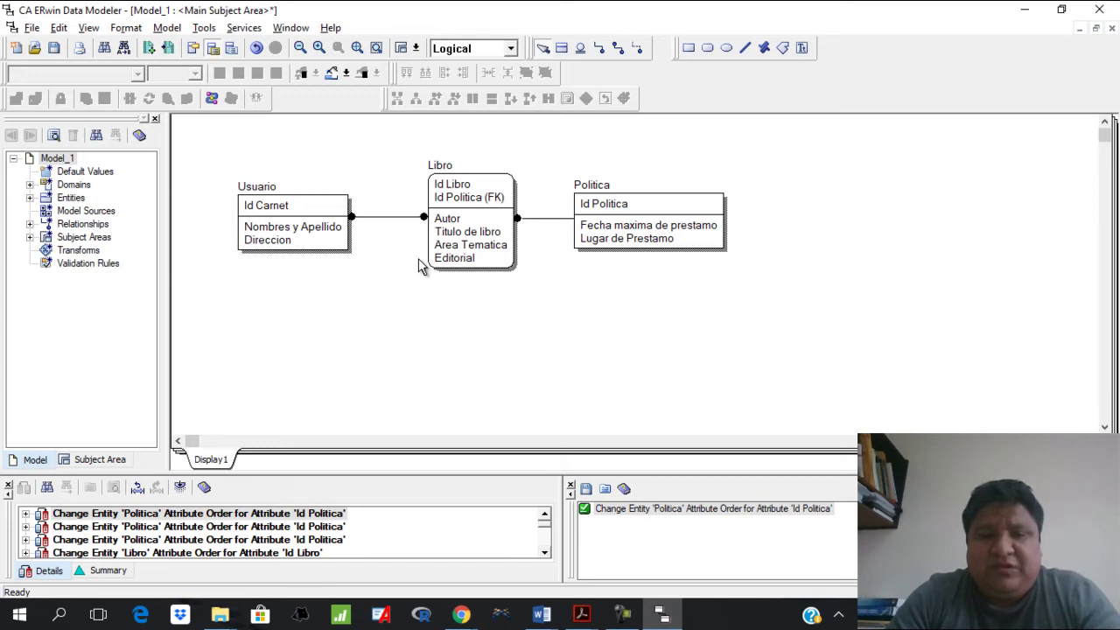
Check the Solicita relationship in the Word figure and apply the Many-to-Many Transform to the Usuario–Libro relationship in ERwin, keeping the default transform name.
key(alt+Tab)
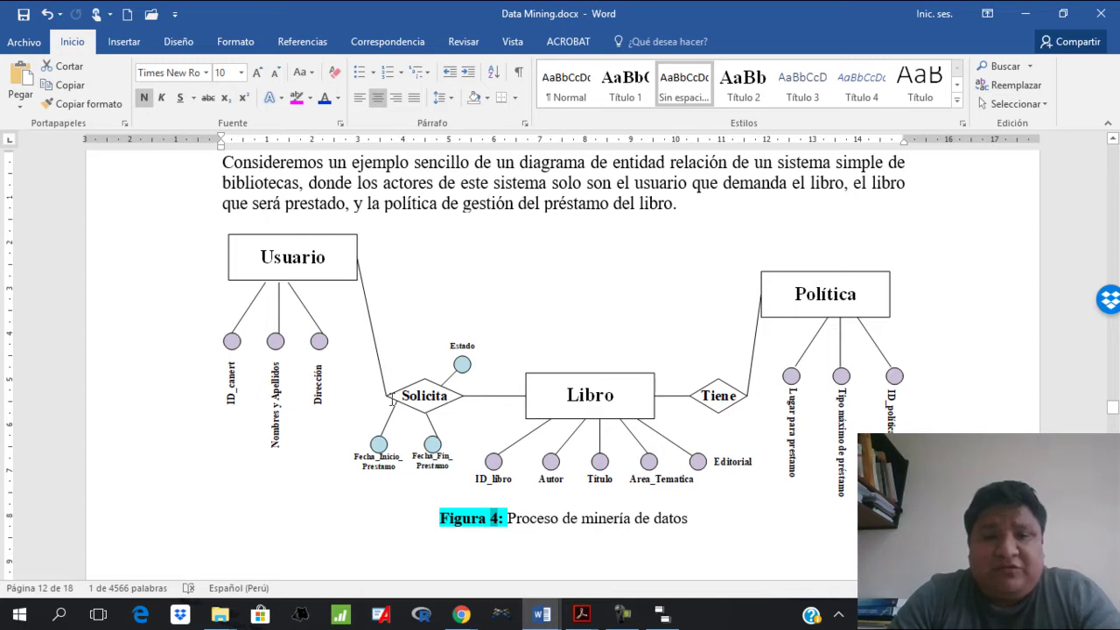
key(alt+Tab)
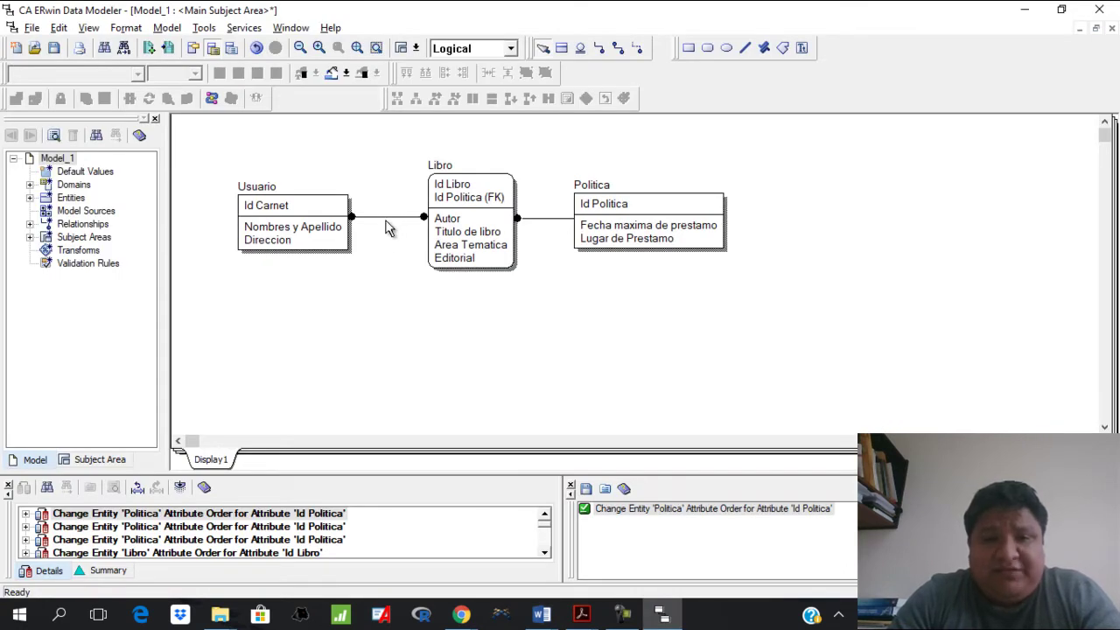
click(383, 216)
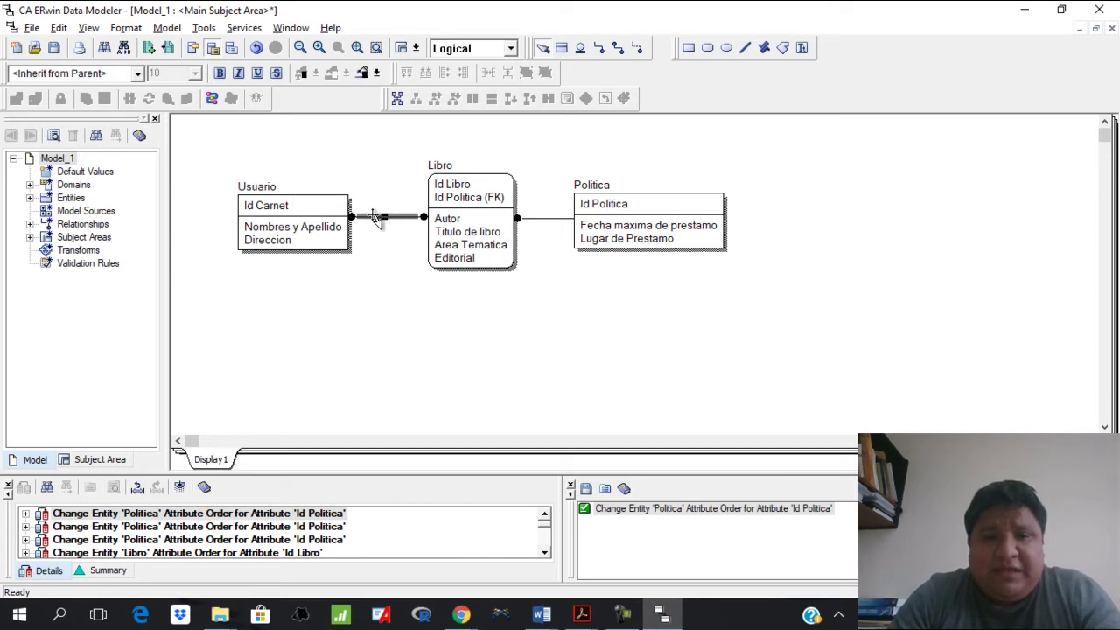
click(394, 256)
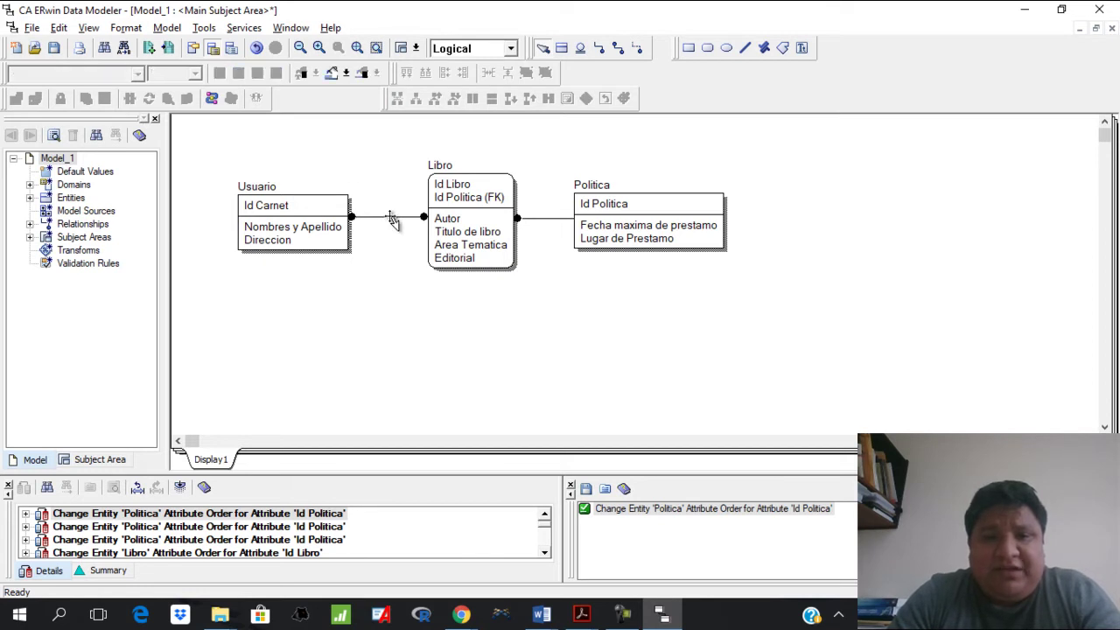
click(392, 218)
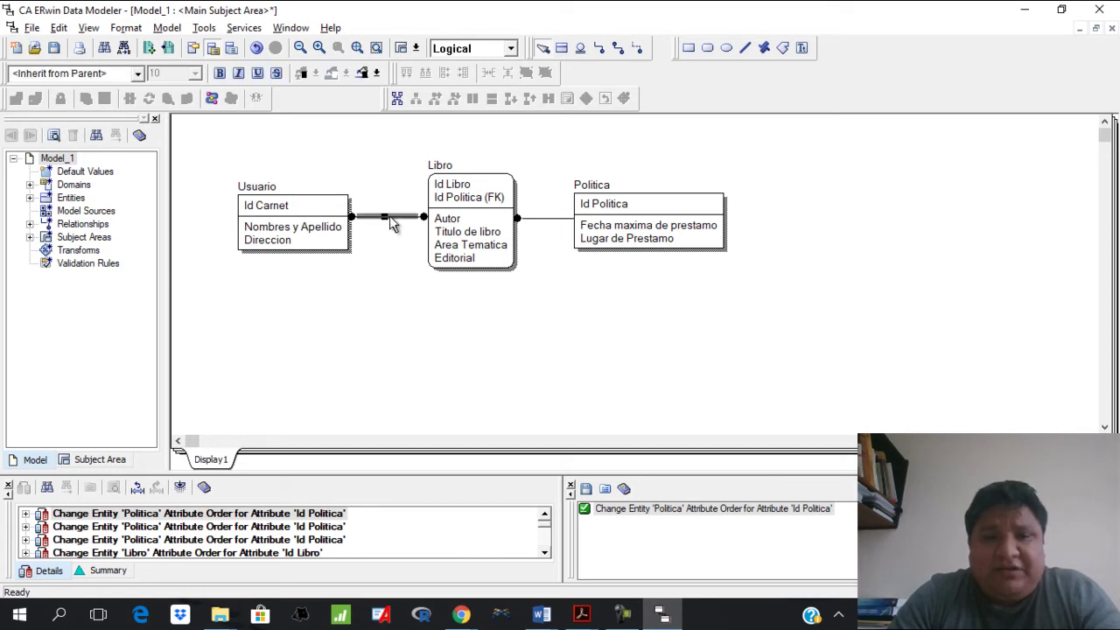
click(394, 283)
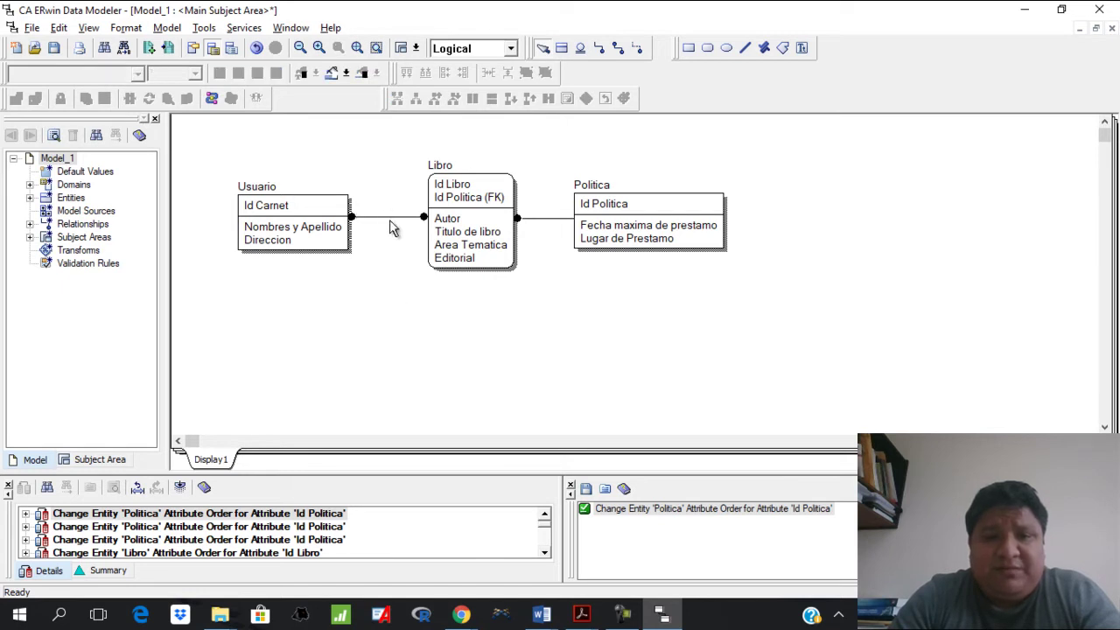
click(392, 218)
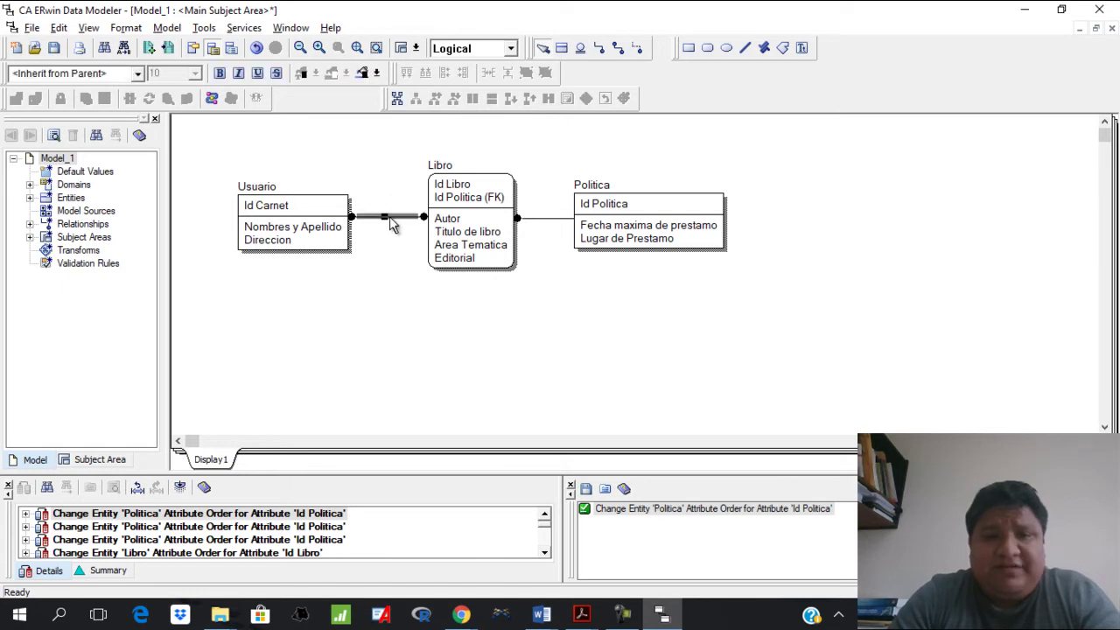
click(399, 102)
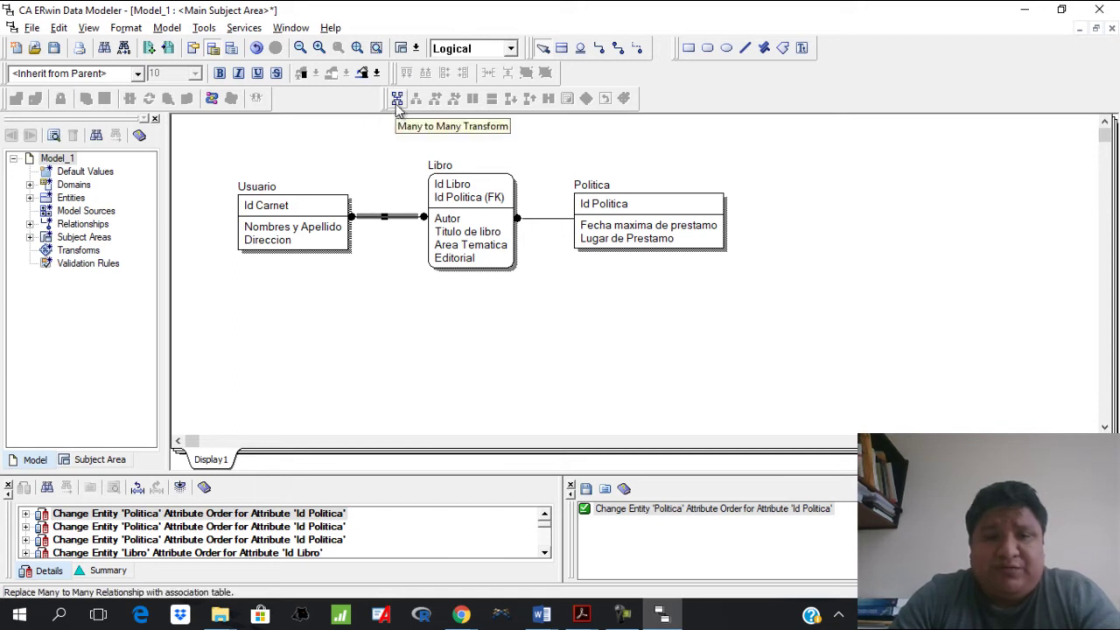
click(399, 102)
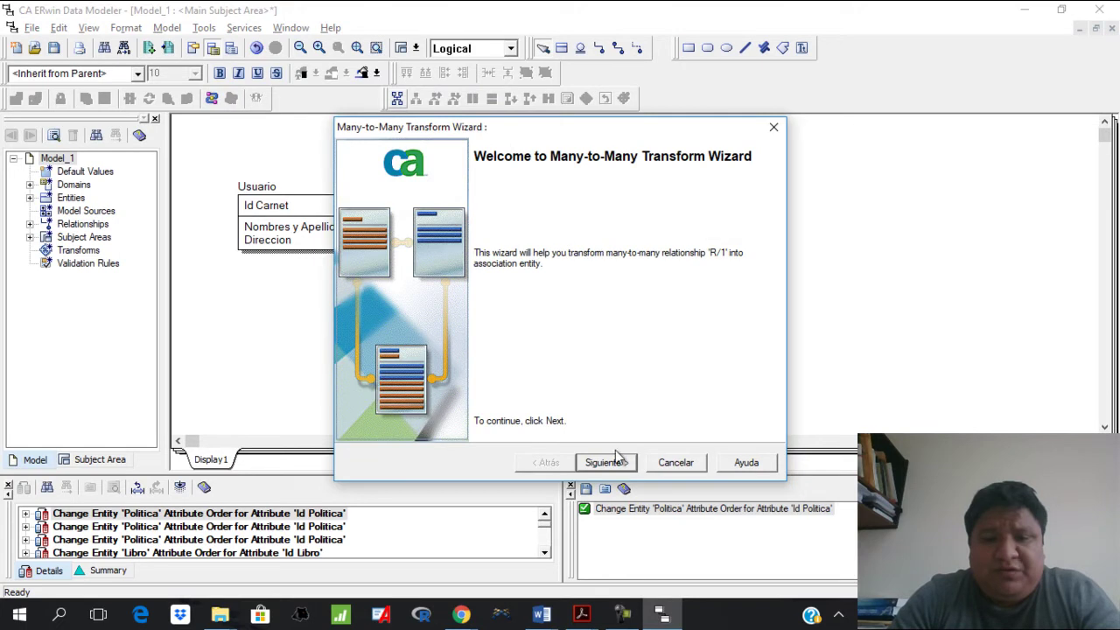
click(605, 463)
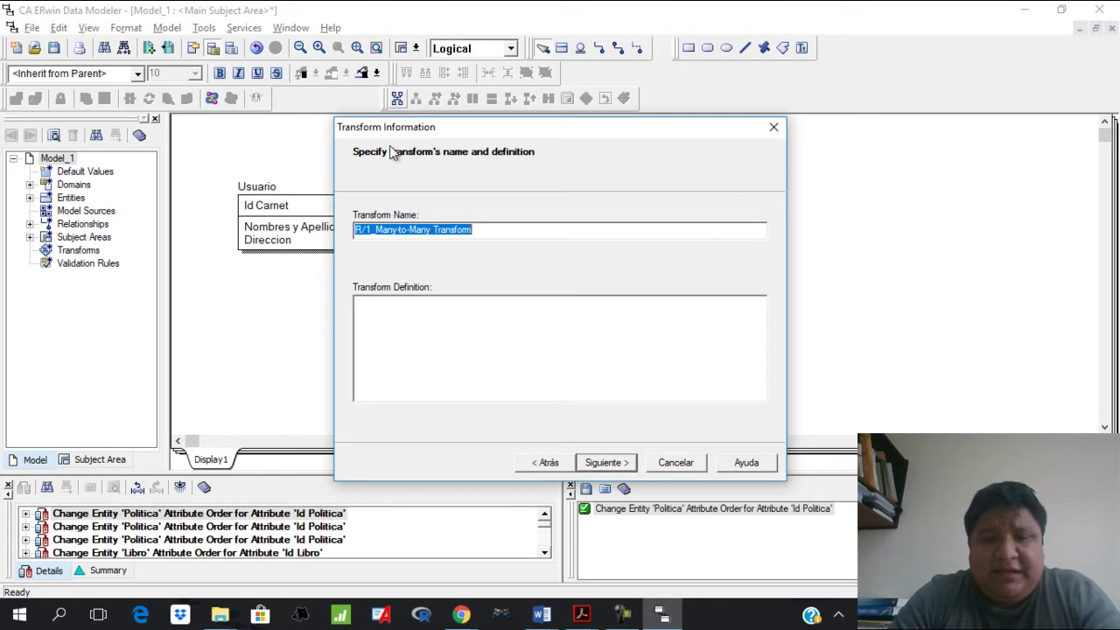
click(610, 464)
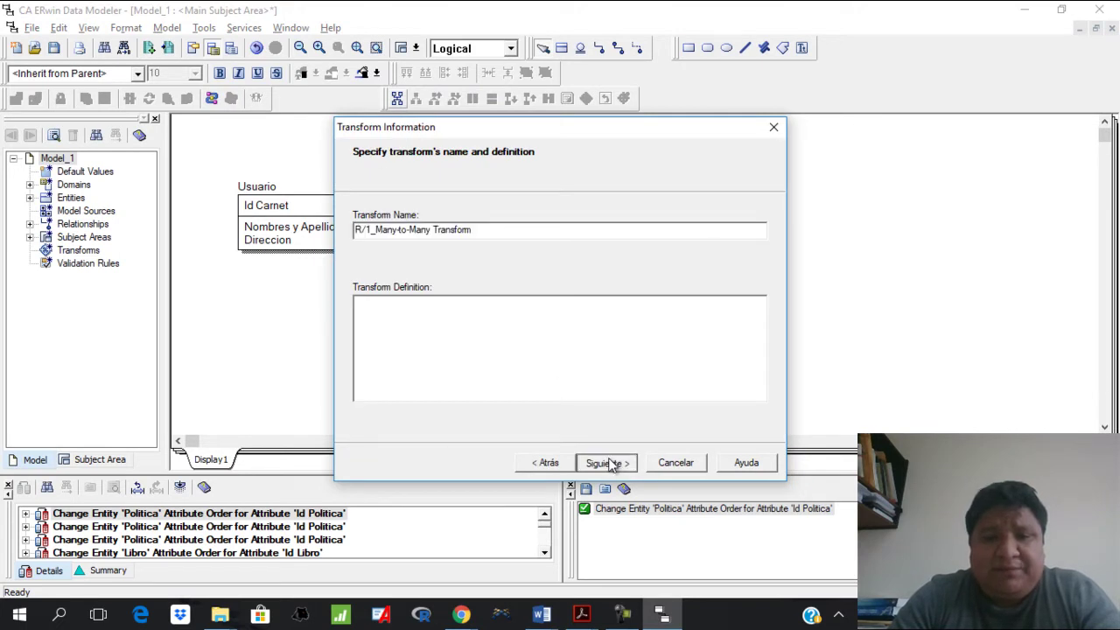
click(610, 464)
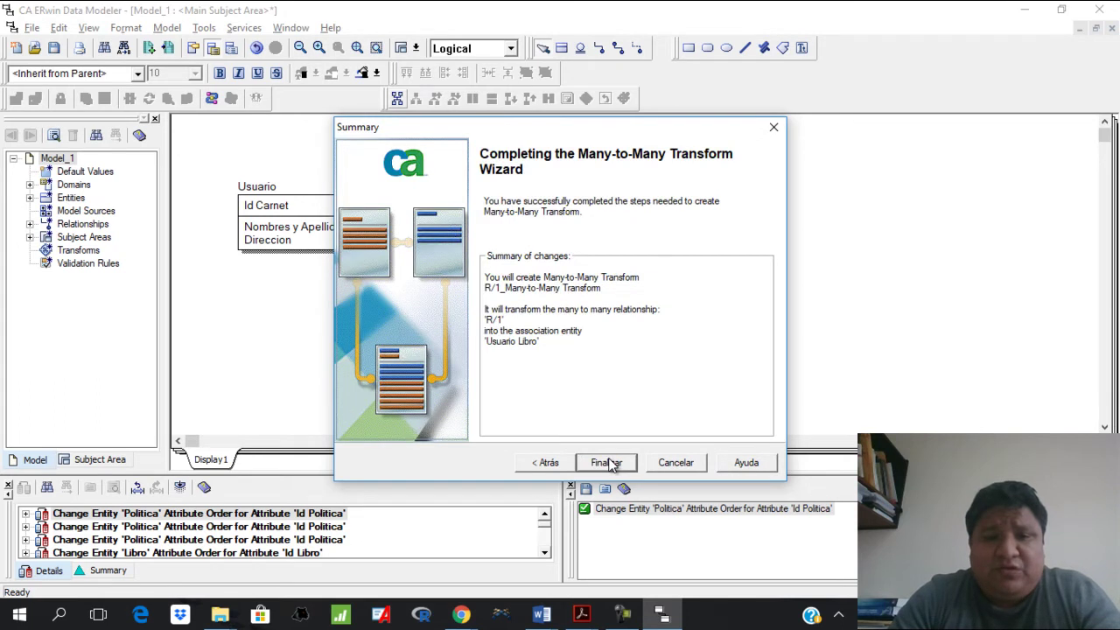
click(608, 463)
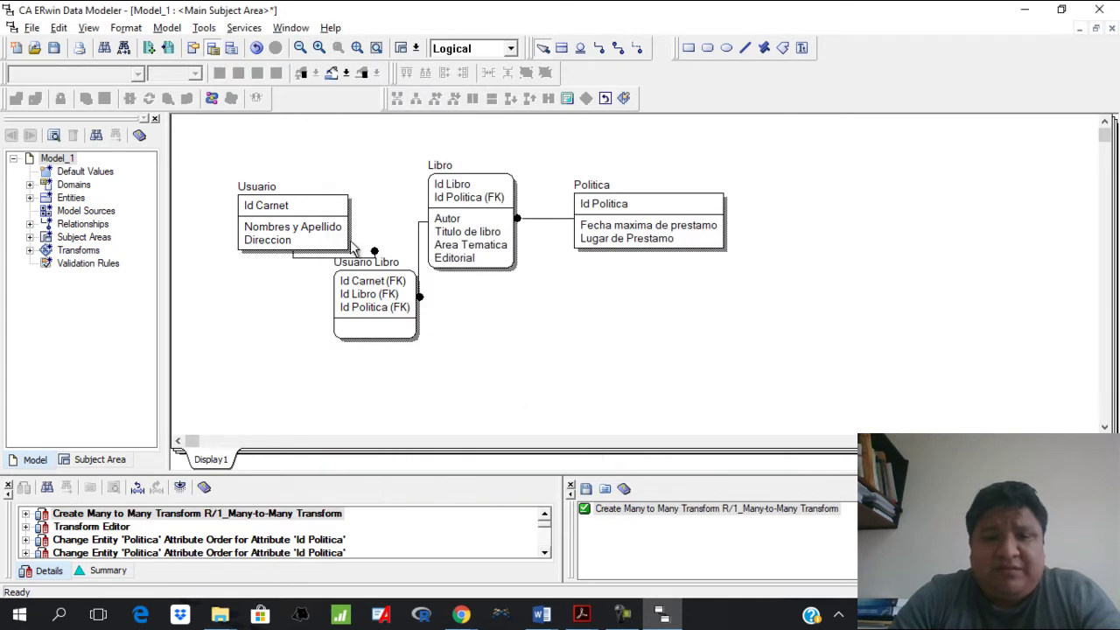
Move the Usuario entity slightly up and place the Usuario Libro entity lower, between Usuario and Libro.
drag(319, 210, 309, 190)
click(389, 289)
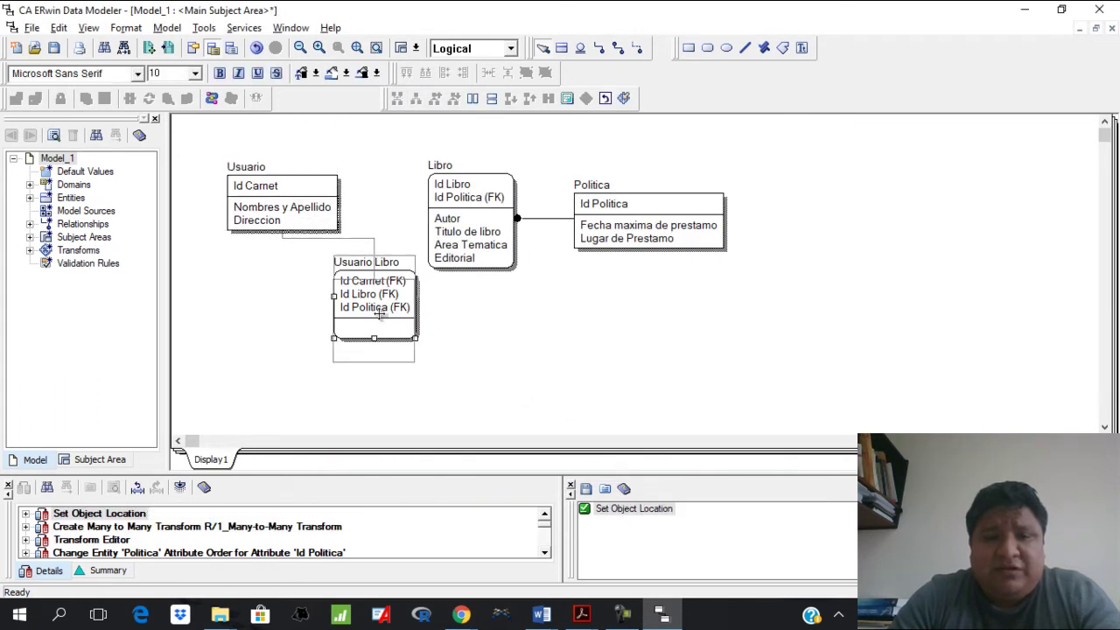
mouse_move(392, 349)
mouse_down()
mouse_move(380, 349)
mouse_move(397, 351)
mouse_move(388, 335)
mouse_up()
click(379, 272)
drag(379, 271, 307, 288)
drag(399, 319, 366, 318)
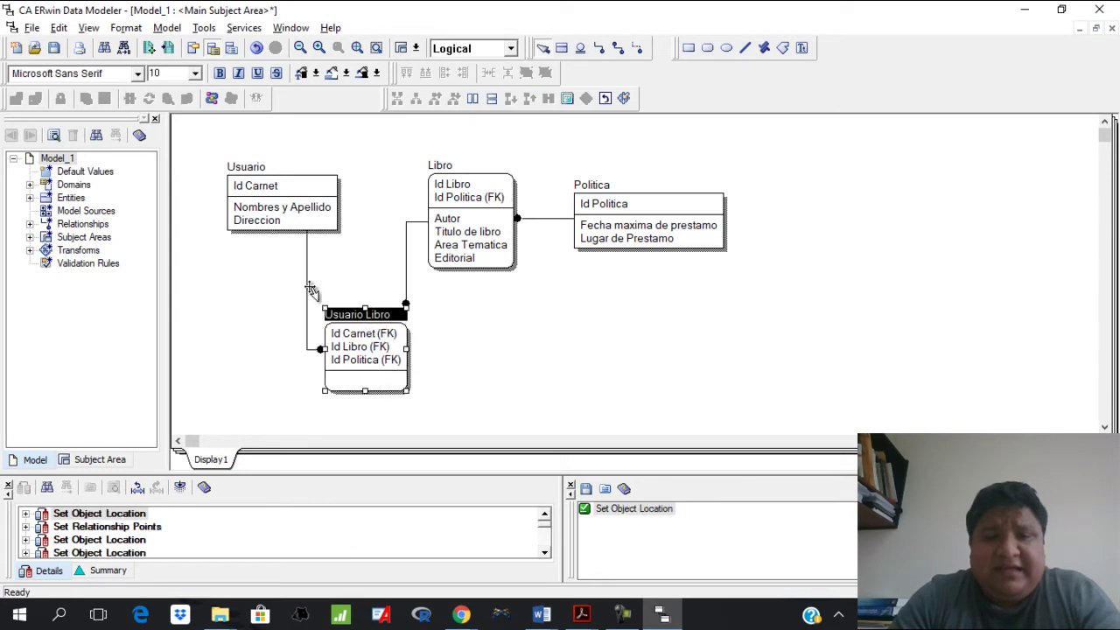
Reroute the relationship lines from Usuario and Libro so they run down from each entity and enter opposite sides of Usuario Libro.
click(297, 288)
drag(297, 288, 291, 288)
click(416, 278)
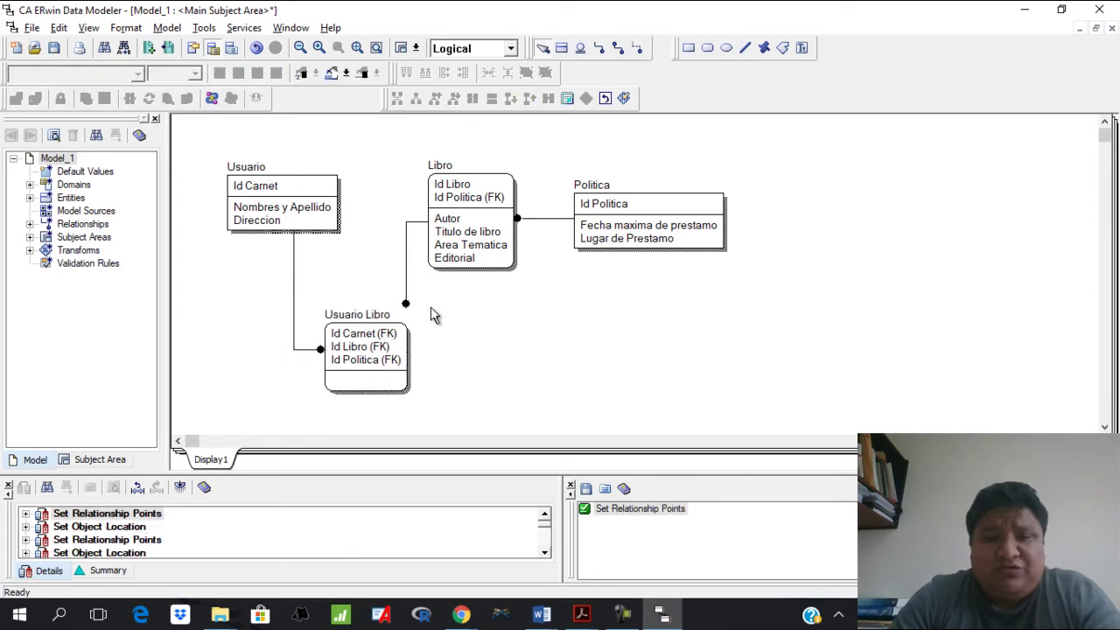
drag(408, 287, 456, 324)
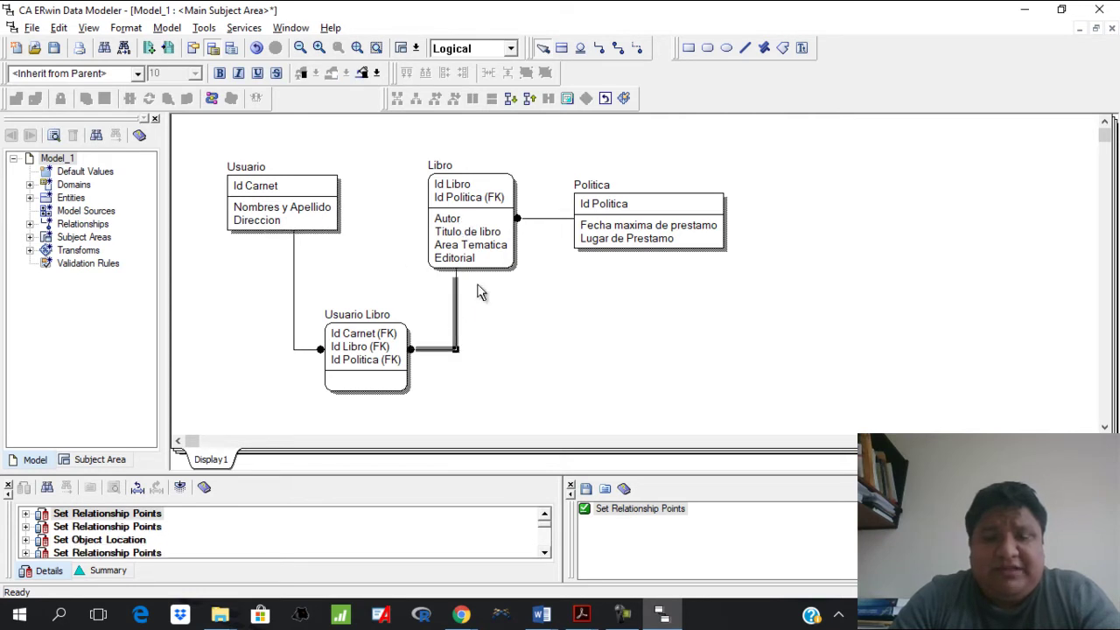
click(560, 322)
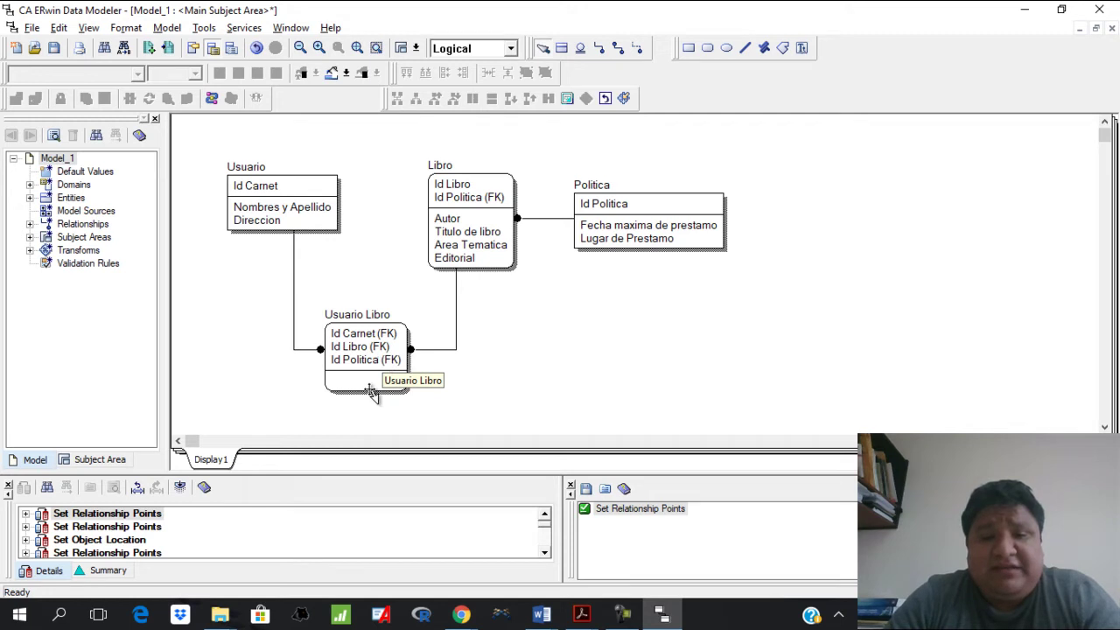
Check the Solicita attributes in the Word figure and add a Datetime attribute named Fecha de inicio prestamo to Usuario Libro, copying its name.
key(alt+Tab)
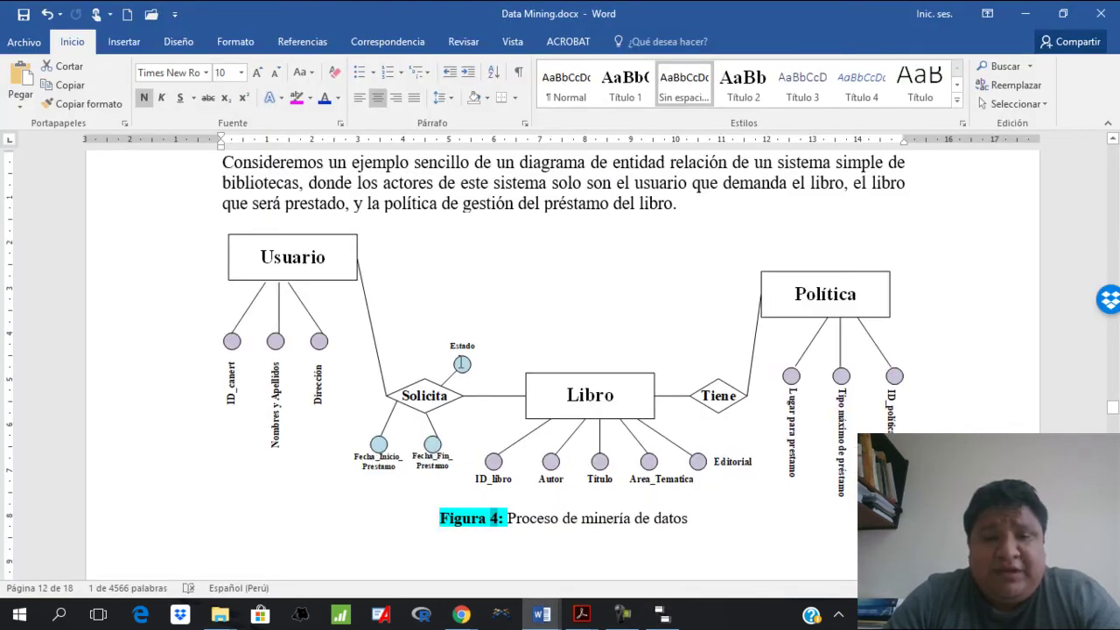
key(alt+Tab)
double_click(388, 384)
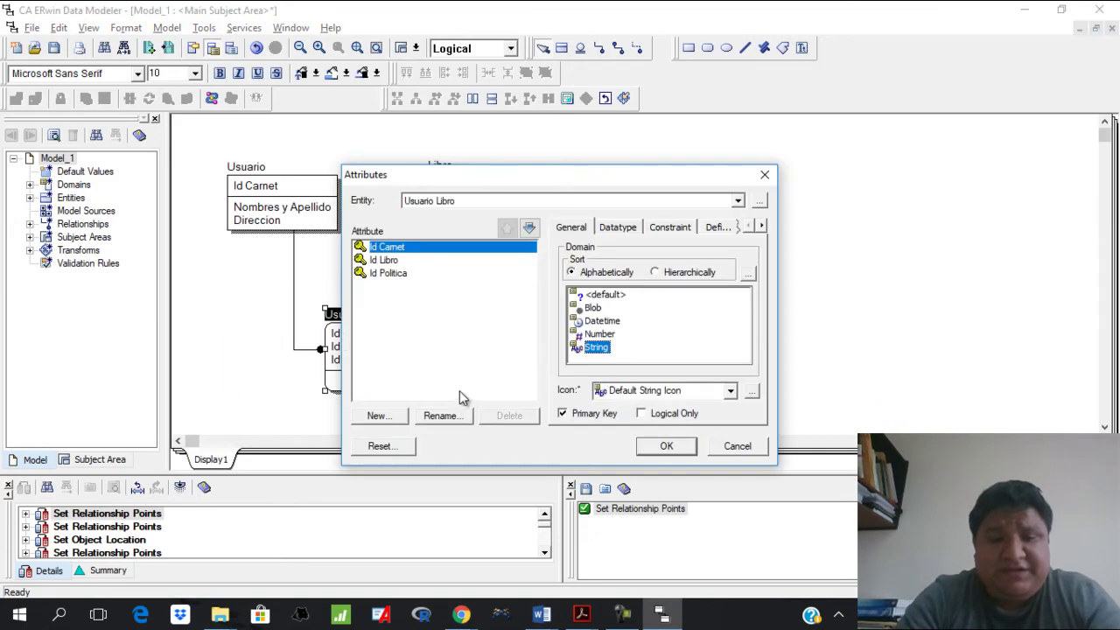
click(392, 273)
click(388, 418)
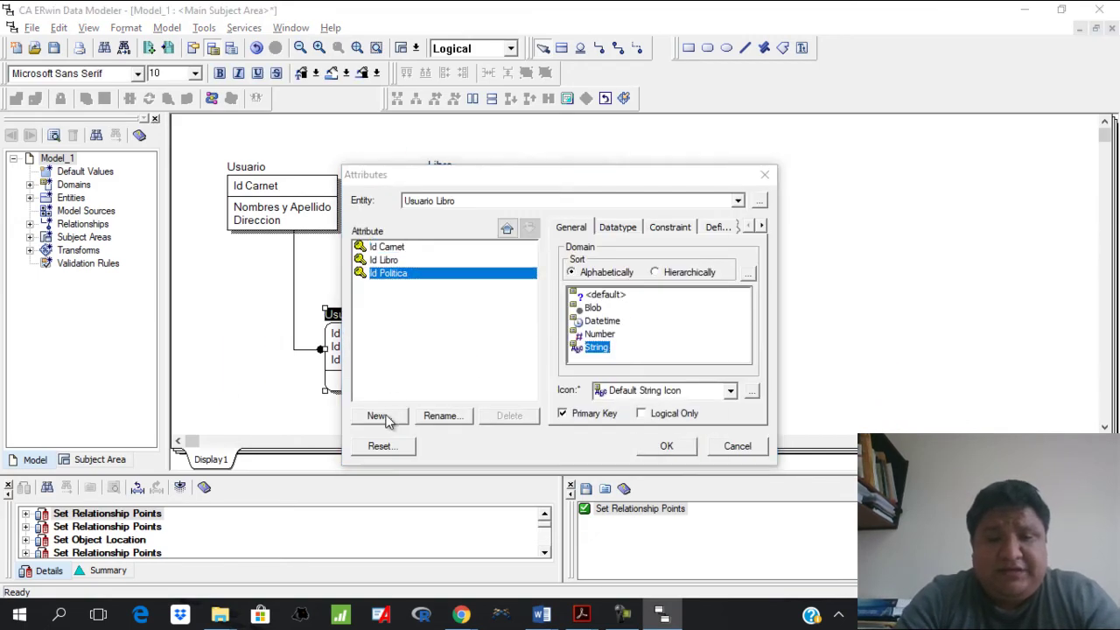
text(Fecha inicio prestamo)
key(ctrl+Left)
key(ctrl+Left)
text(de)
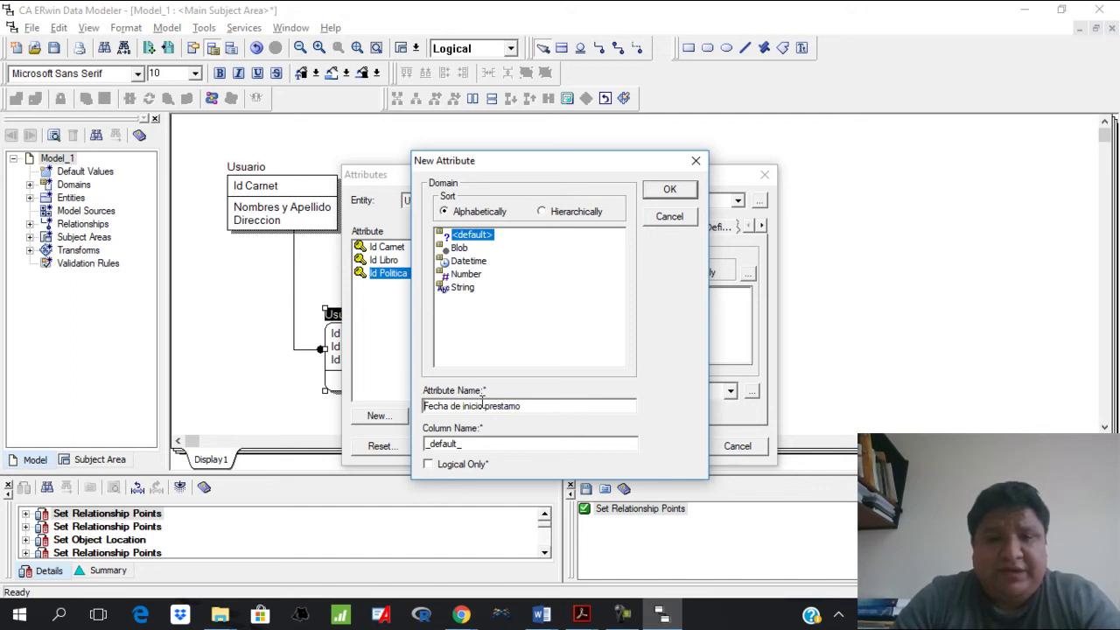
key(ctrl+a)
key(ctrl+c)
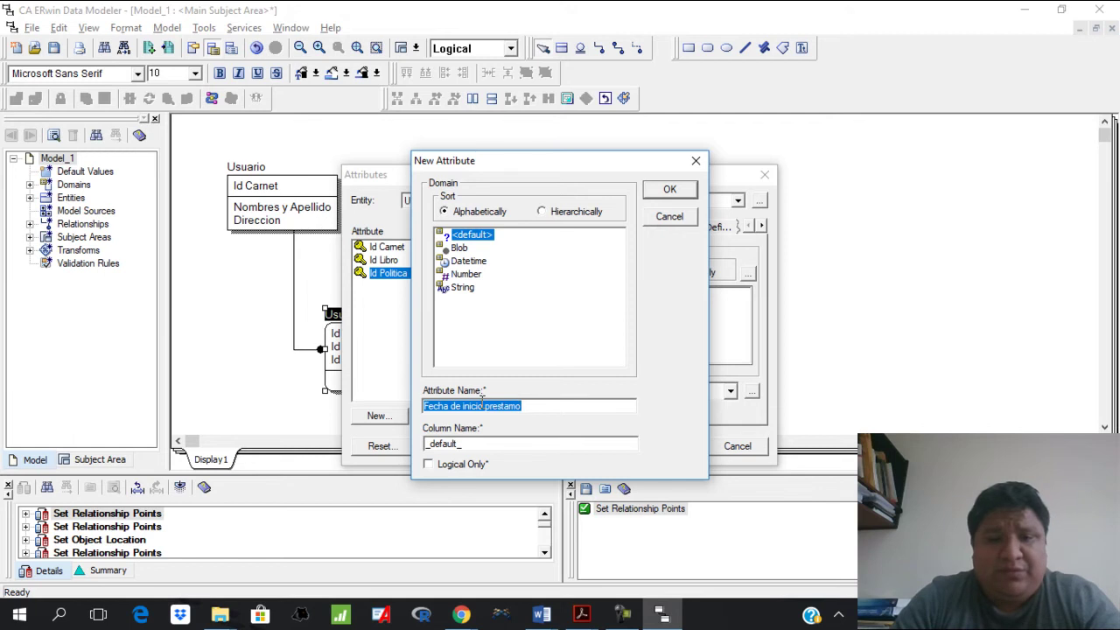
click(471, 261)
click(670, 191)
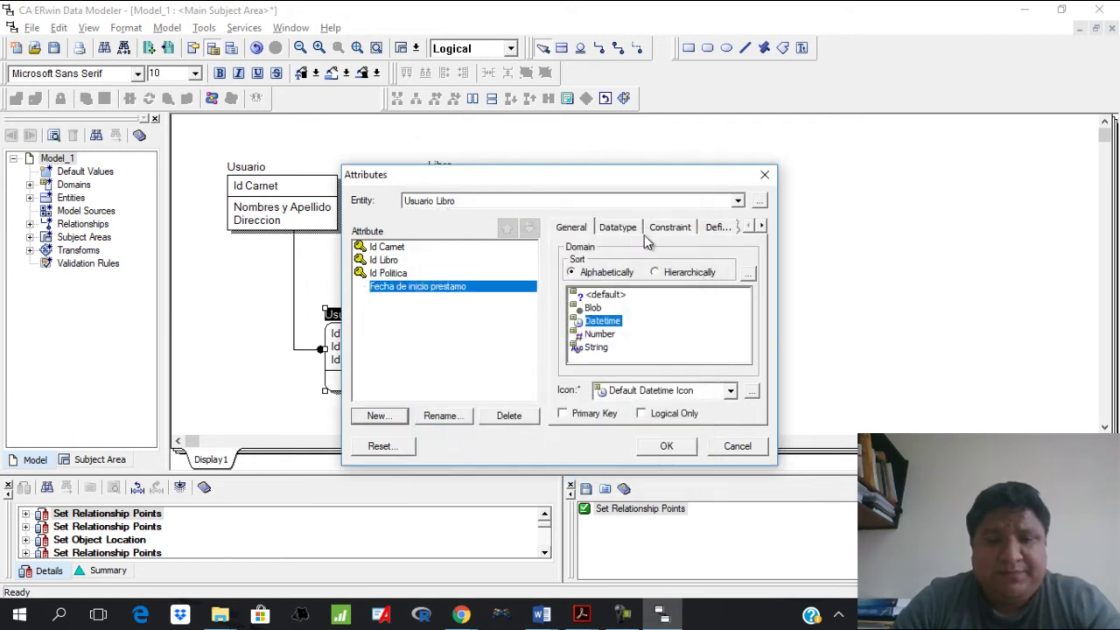
Add a second Datetime attribute to Usuario Libro, named Fecha de fin prestamo, by adapting the copied name.
click(392, 418)
key(ctrl+v)
key(Left)
key(Left)
key(Left)
key(Left)
key(Left)
key(Left)
key(Left)
key(Left)
key(Left)
key(shift+Left)
key(shift+Left)
key(shift+Left)
key(shift+Left)
key(shift+Left)
key(shift+Left)
text(fin)
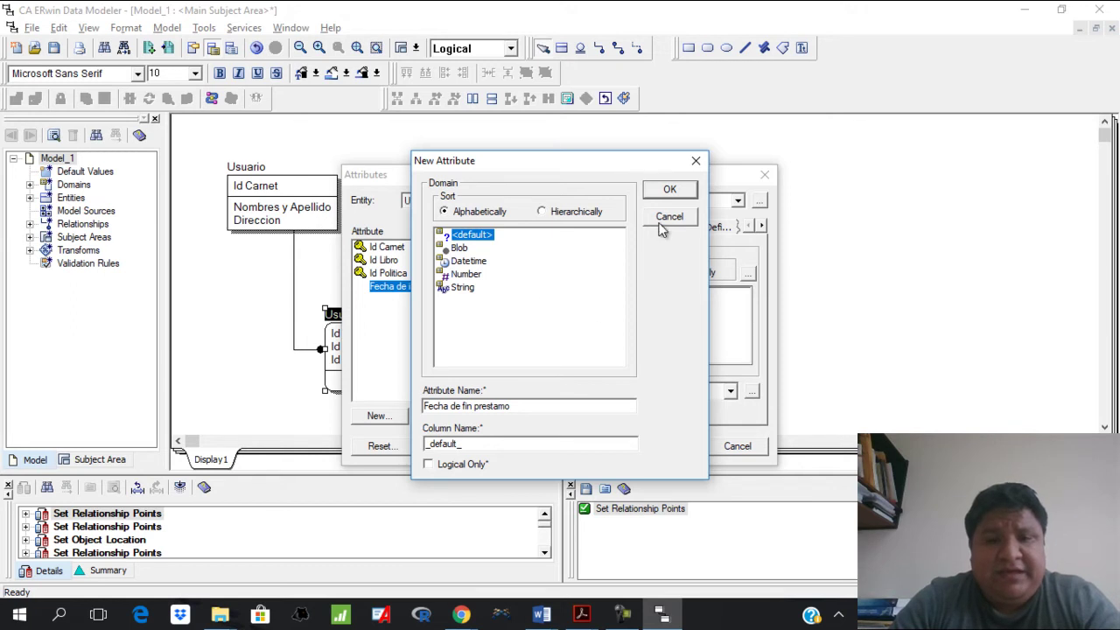
click(481, 262)
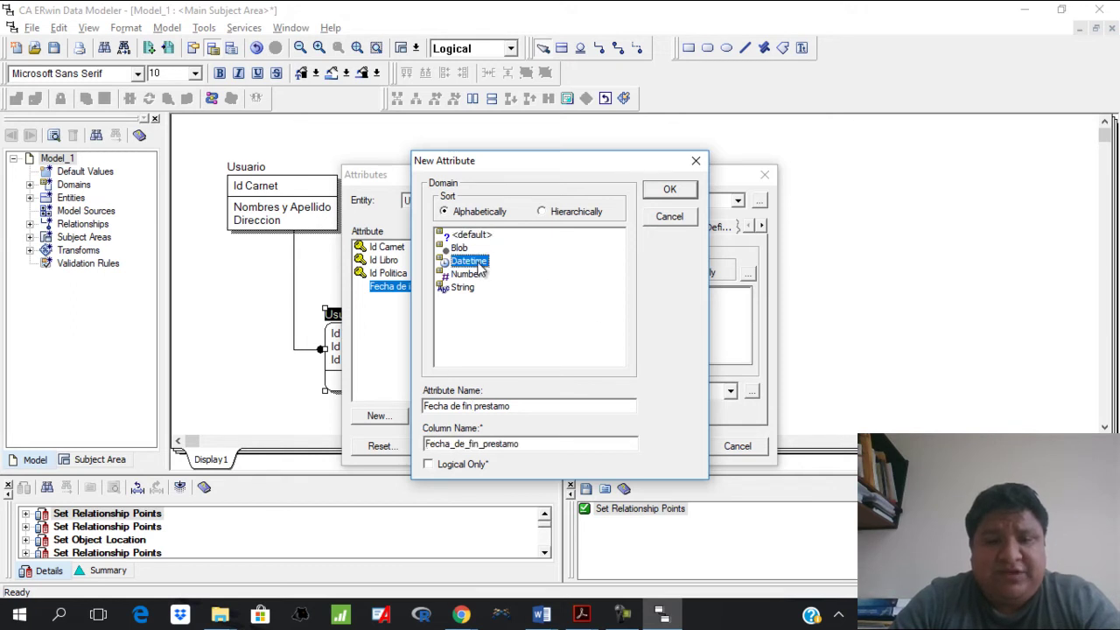
click(669, 190)
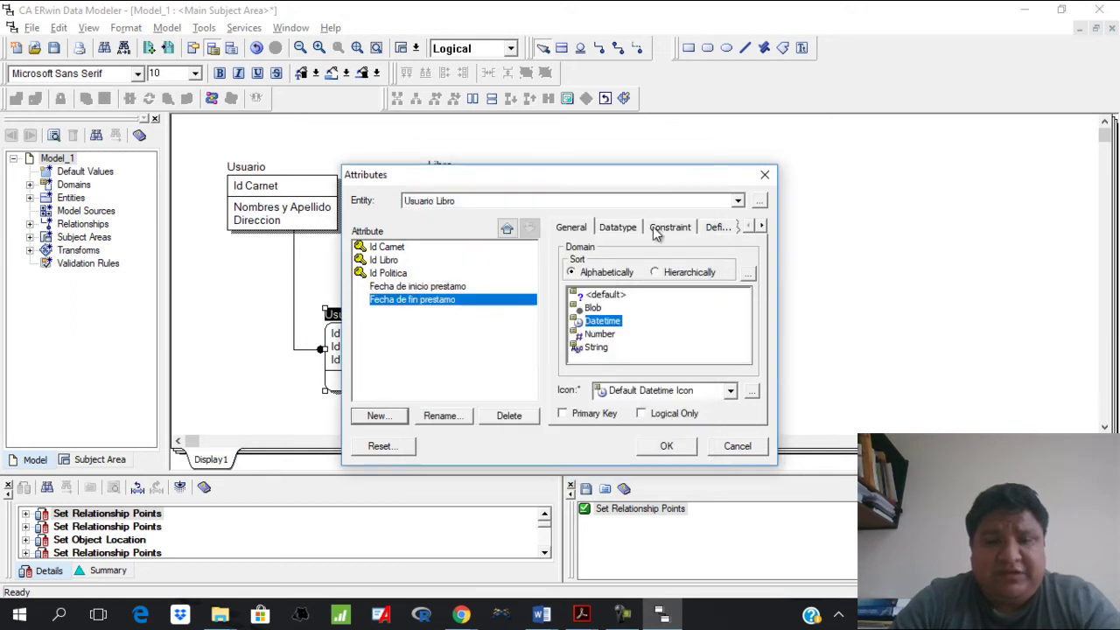
Add a String attribute named Estado to Usuario Libro and accept the attribute changes.
click(377, 416)
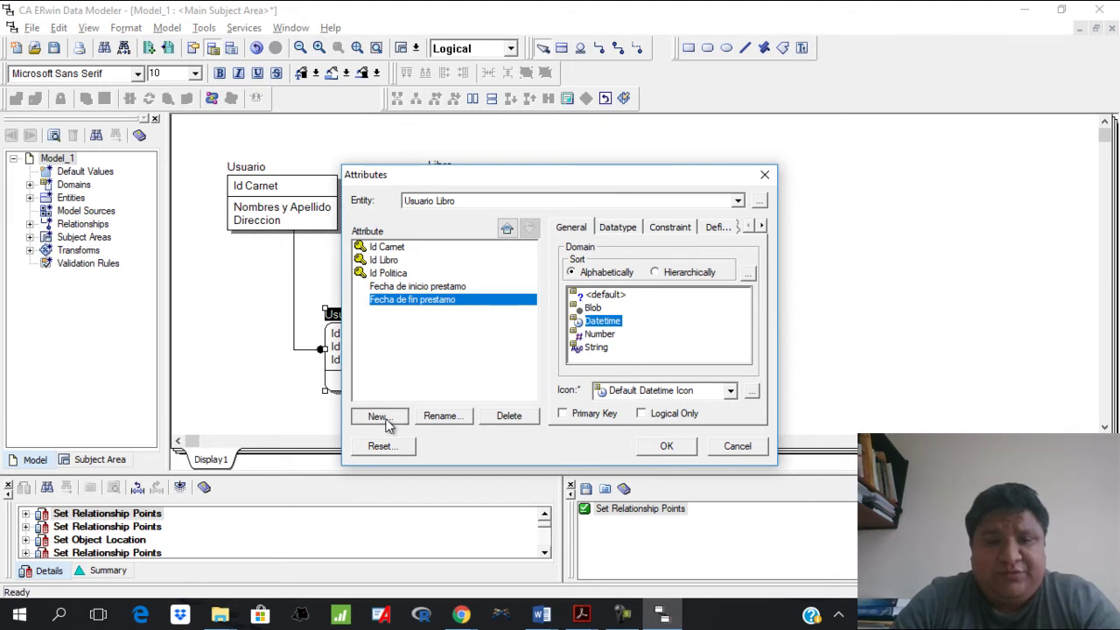
text(Estado)
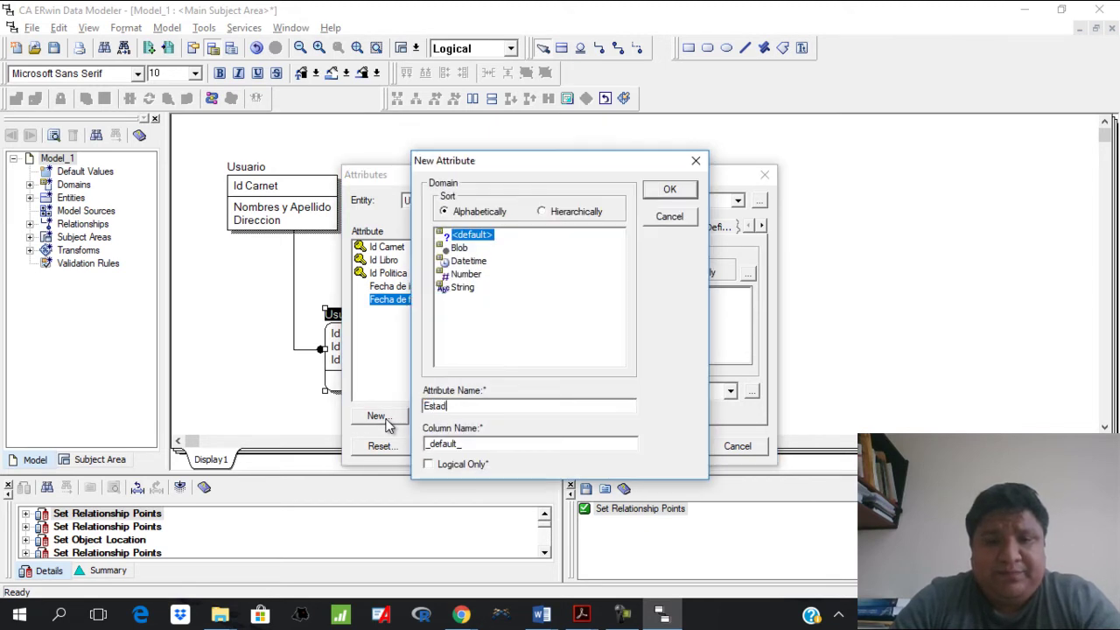
click(462, 287)
click(665, 195)
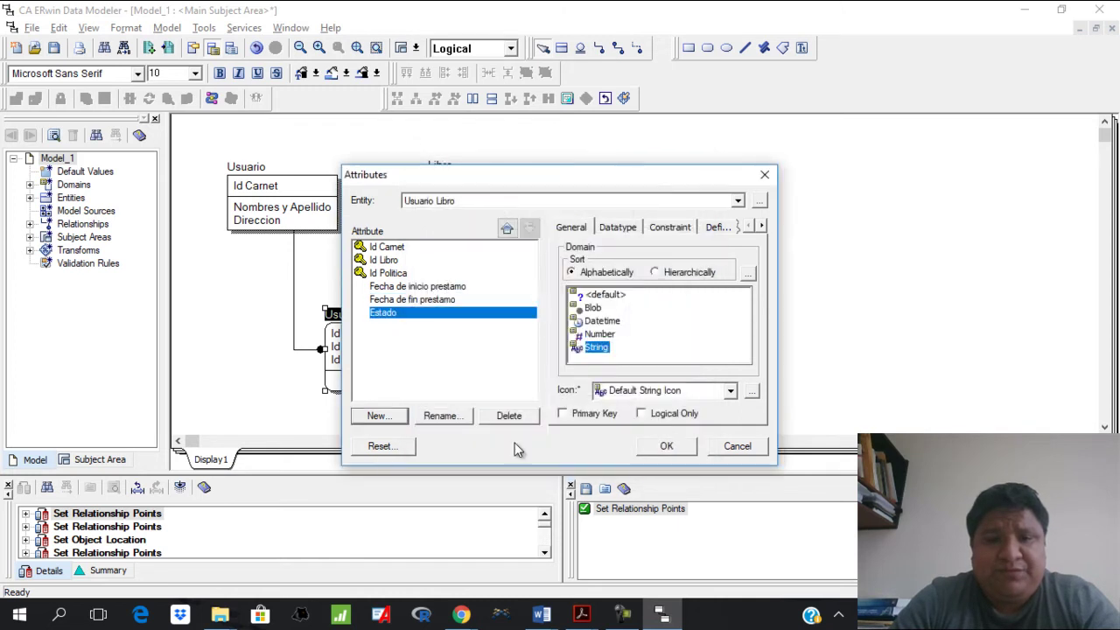
click(667, 447)
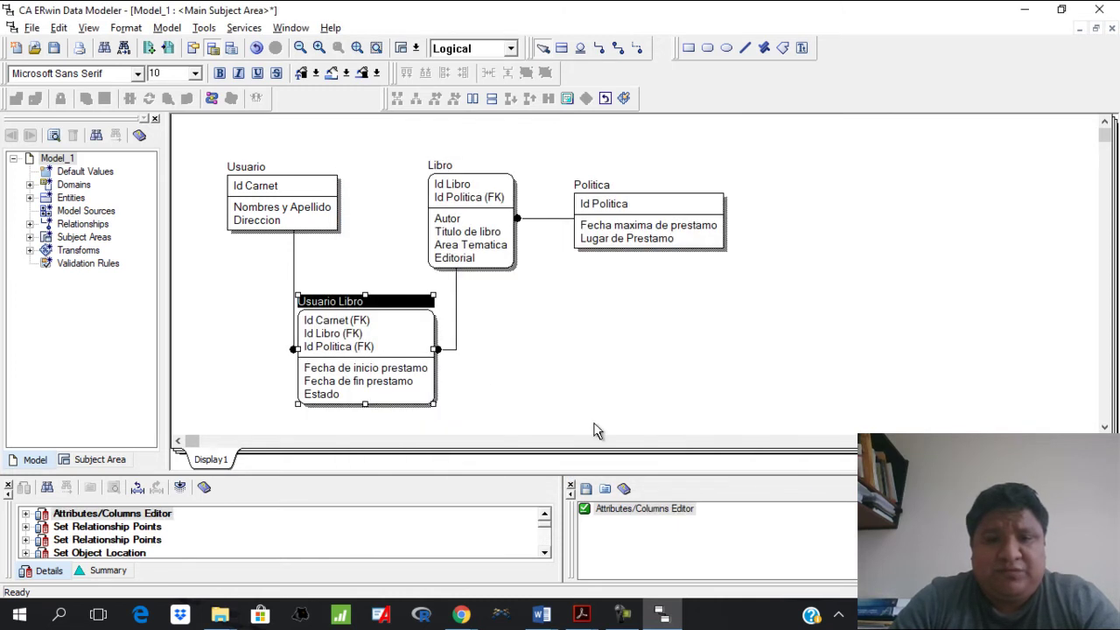
Move the Libro and Politica entities up and further right, aligning Politica so their connecting line is straight.
drag(492, 176, 525, 162)
drag(657, 205, 720, 186)
click(760, 304)
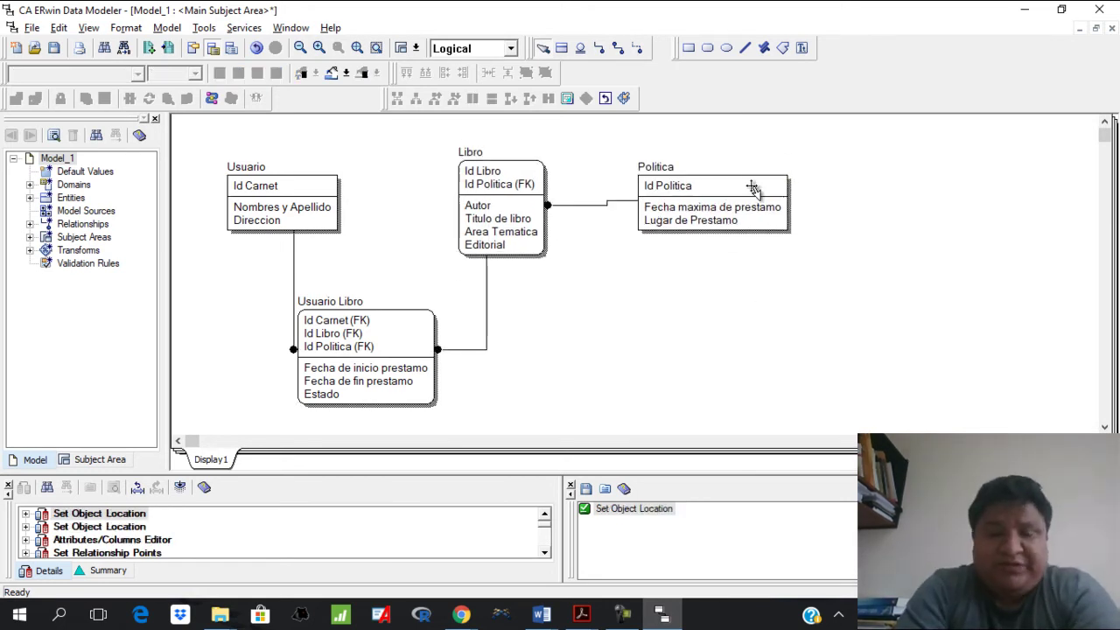
double_click(753, 180)
click(765, 318)
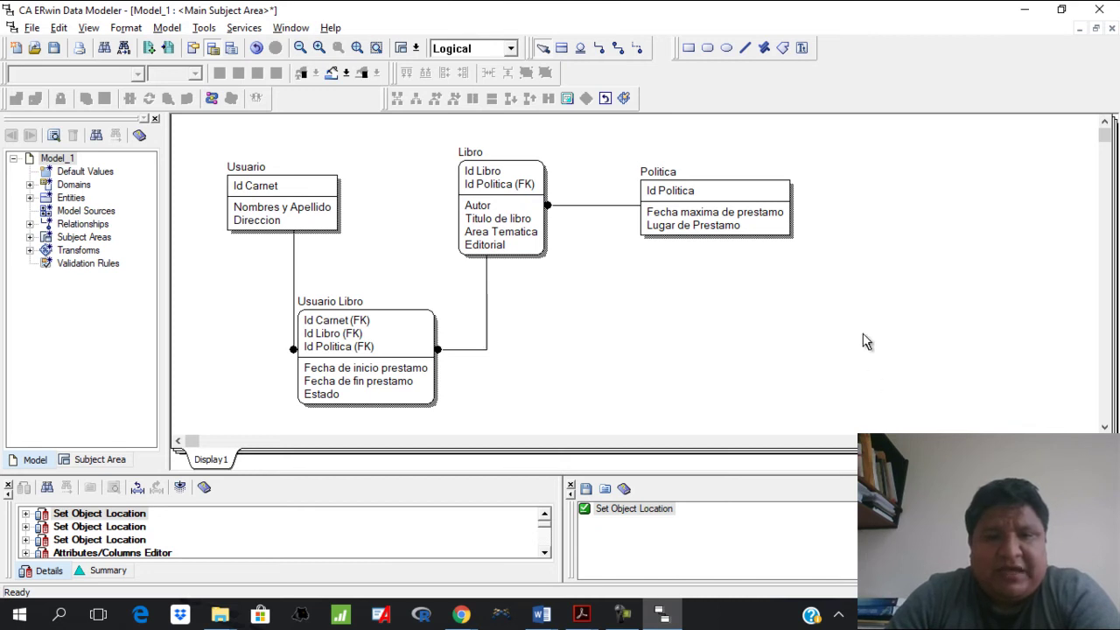
drag(230, 153, 817, 429)
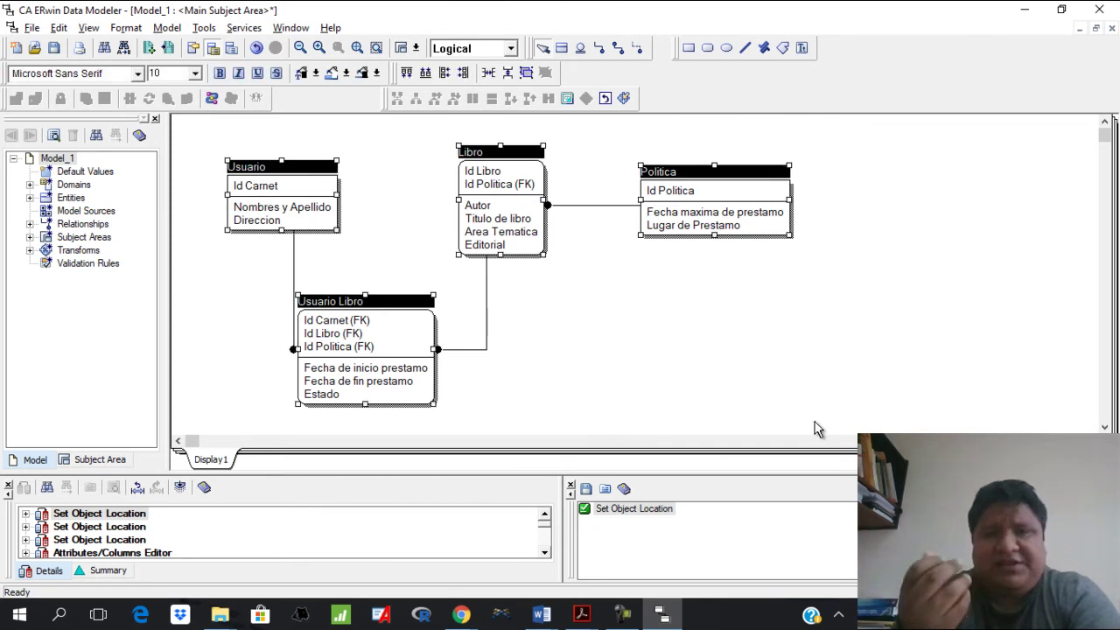
click(726, 359)
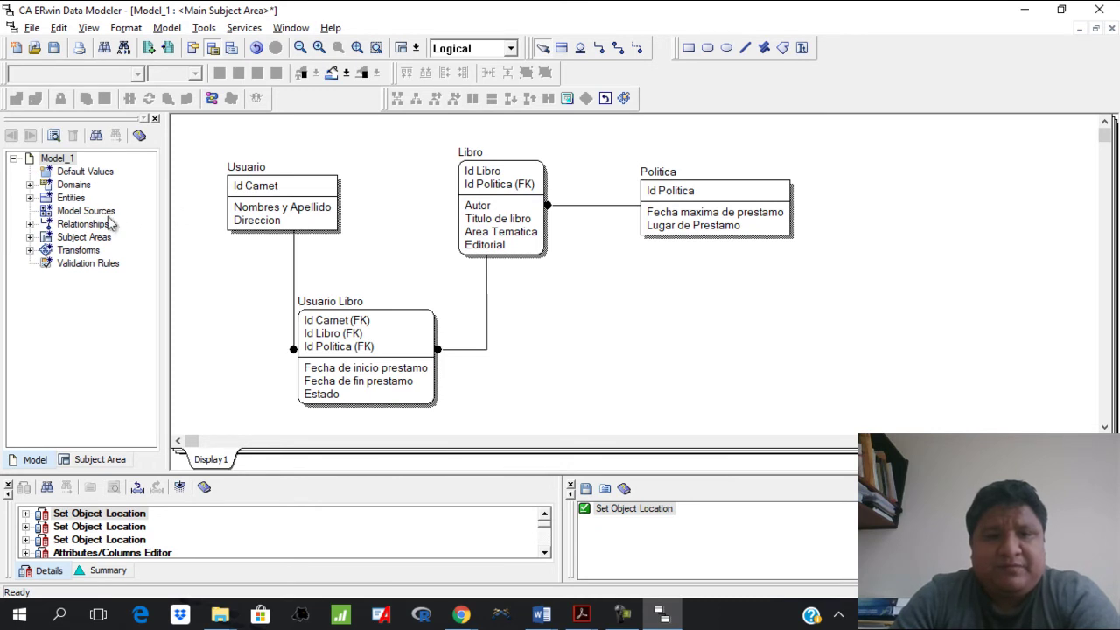
Switch the model from the logical to the physical view and select the Usuario table in the diagram.
click(510, 48)
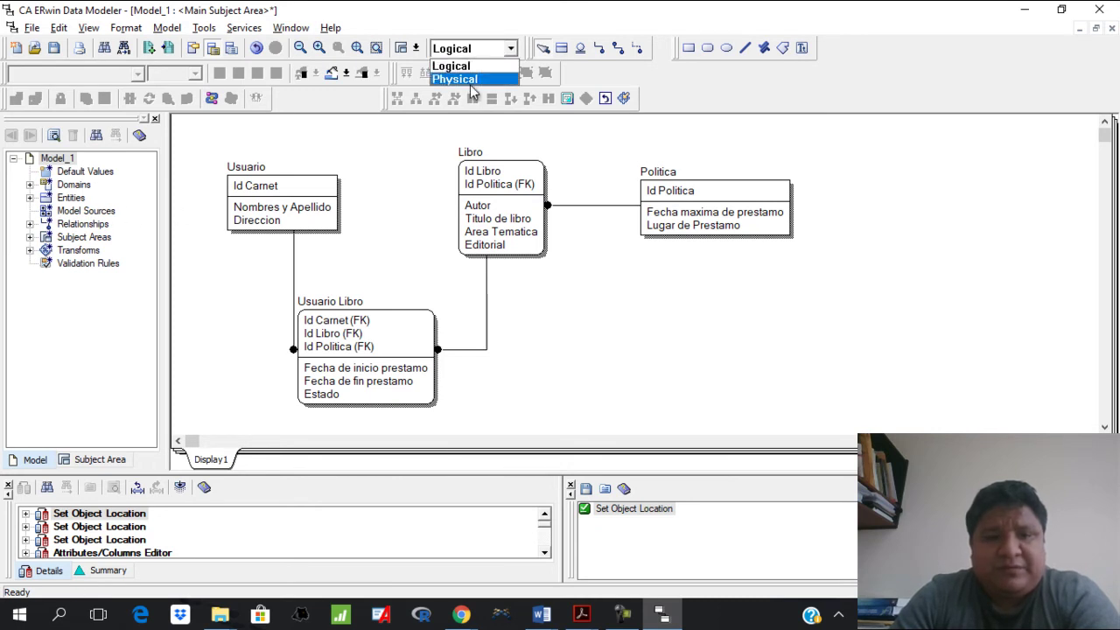
click(467, 79)
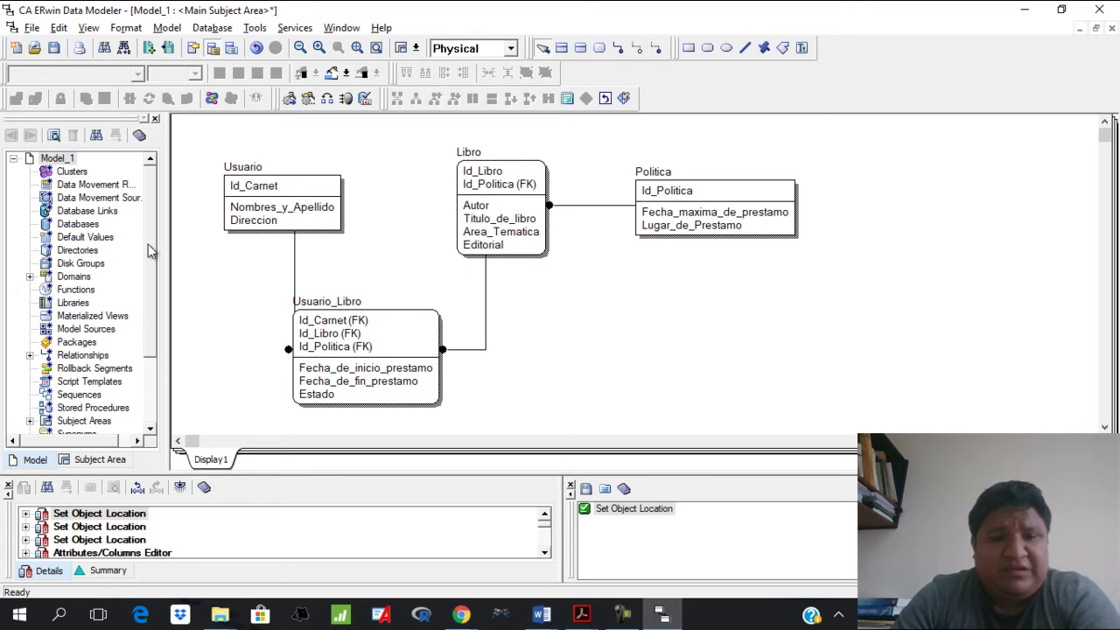
scroll(148, 259, down, 3)
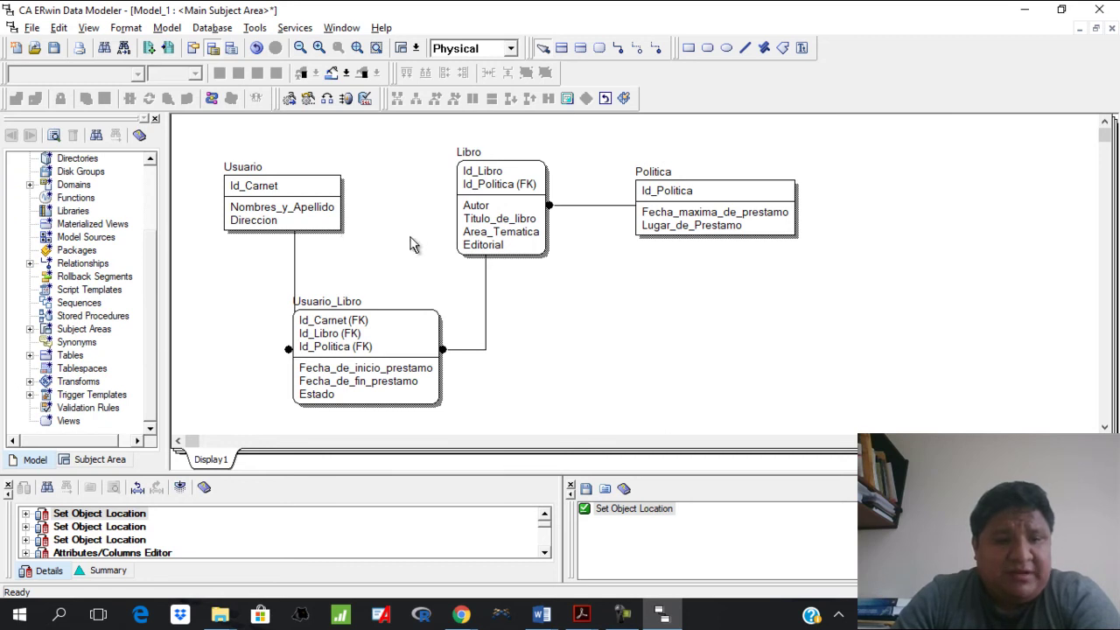
click(325, 220)
click(404, 238)
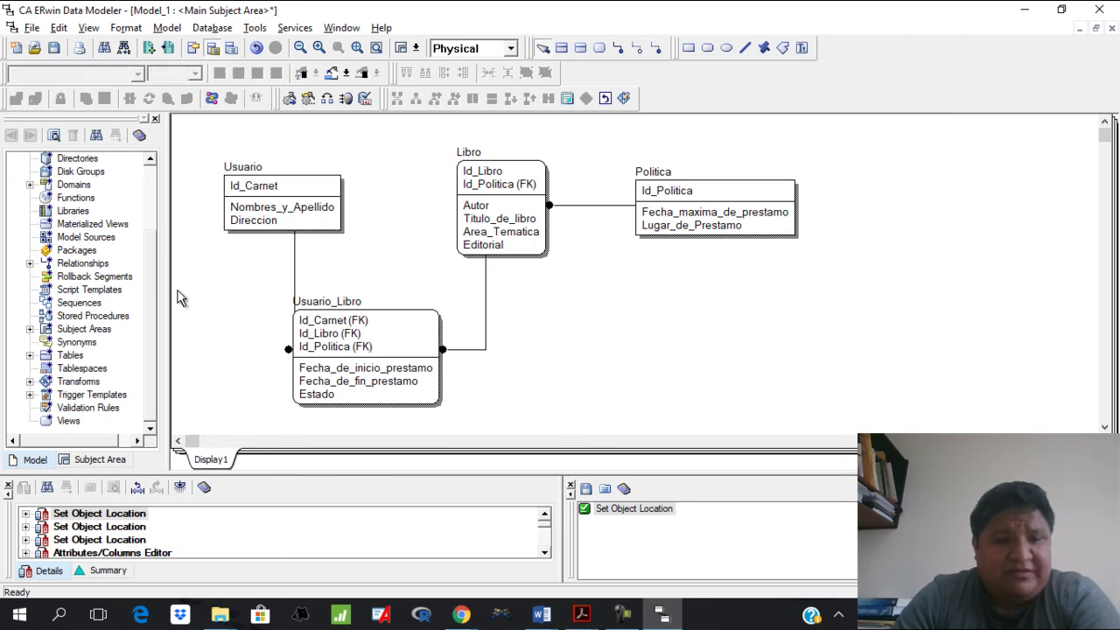
click(247, 223)
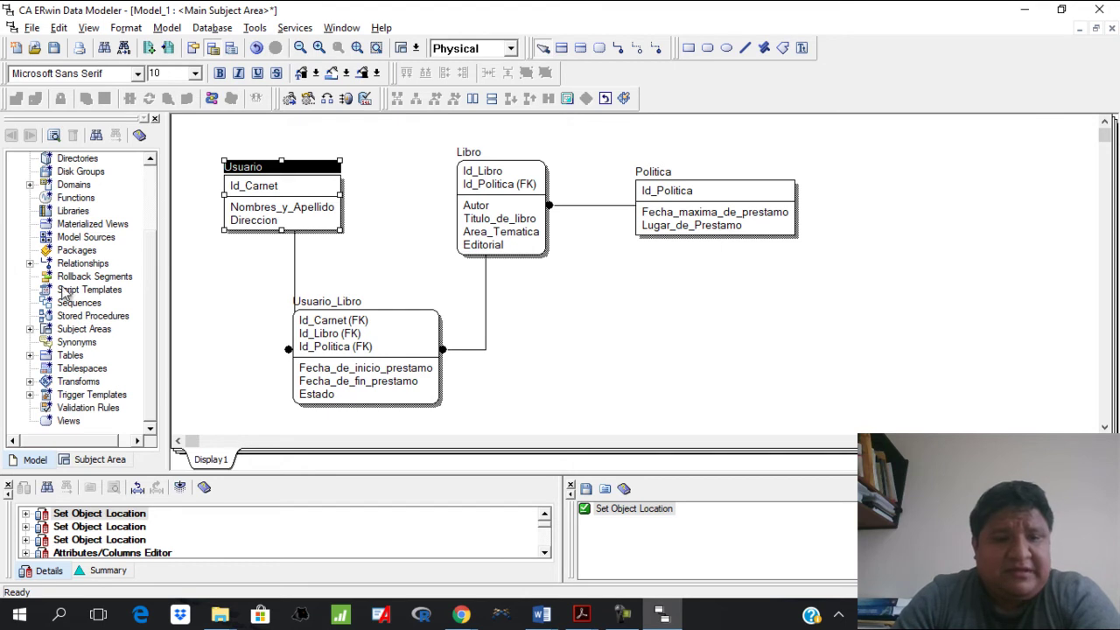
Expand Tables, Libro and its Columns in the model tree and widen the tree to examine the full column names.
click(30, 355)
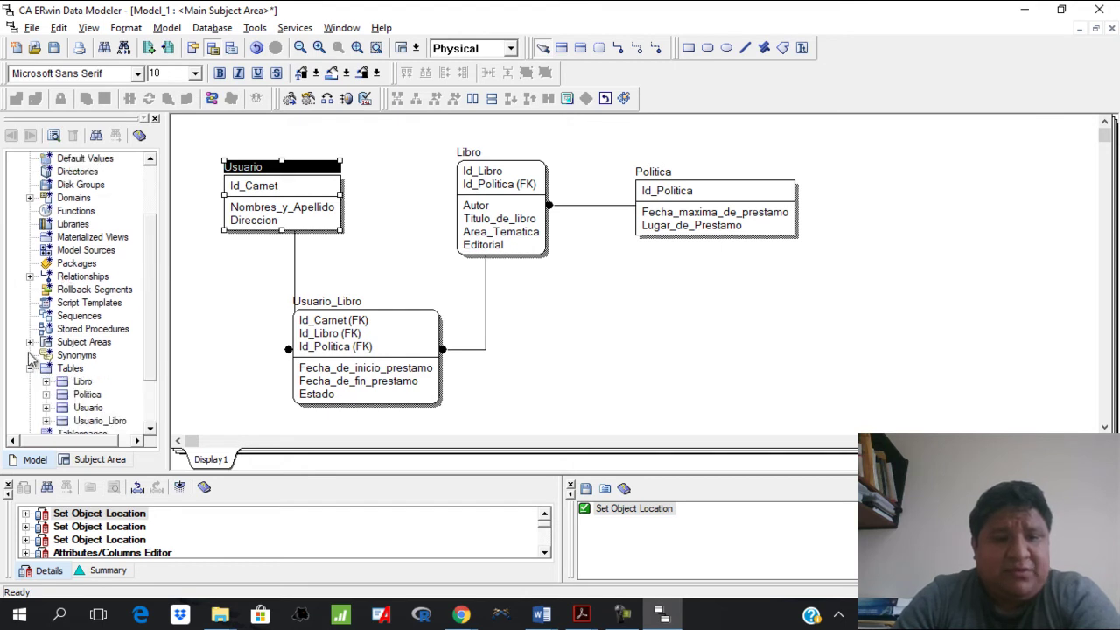
scroll(148, 331, down, 2)
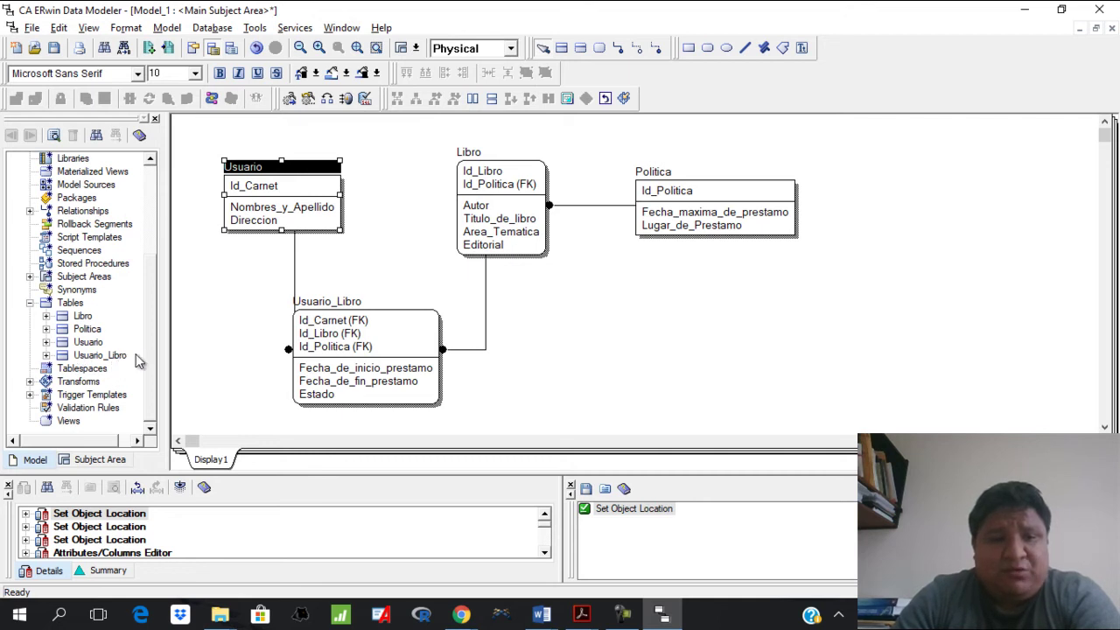
click(47, 316)
scroll(48, 326, up, 1)
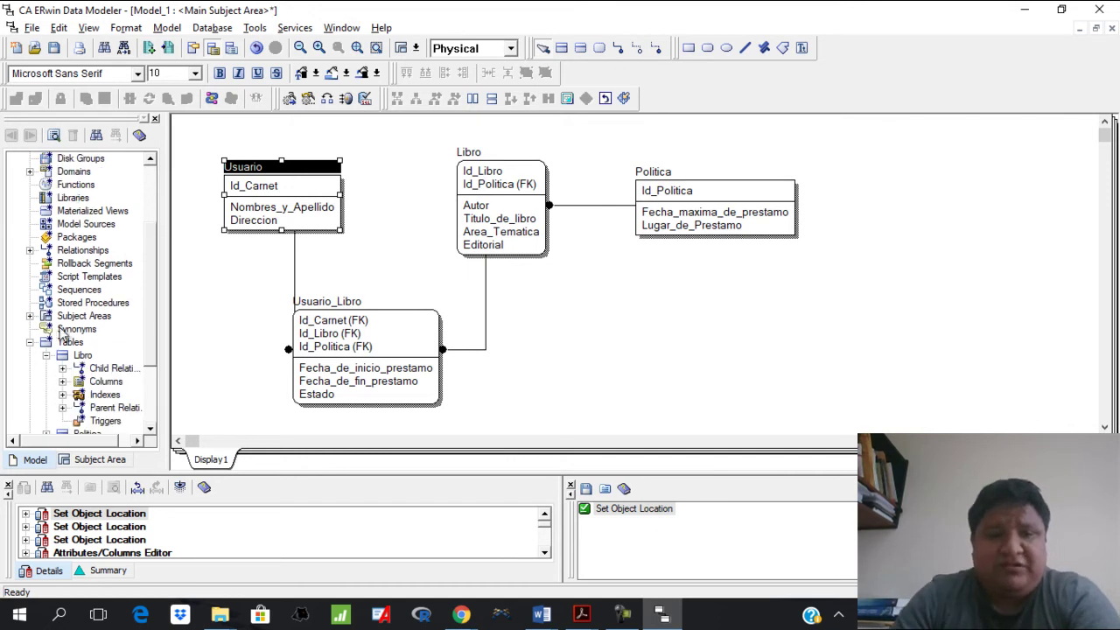
scroll(150, 319, down, 3)
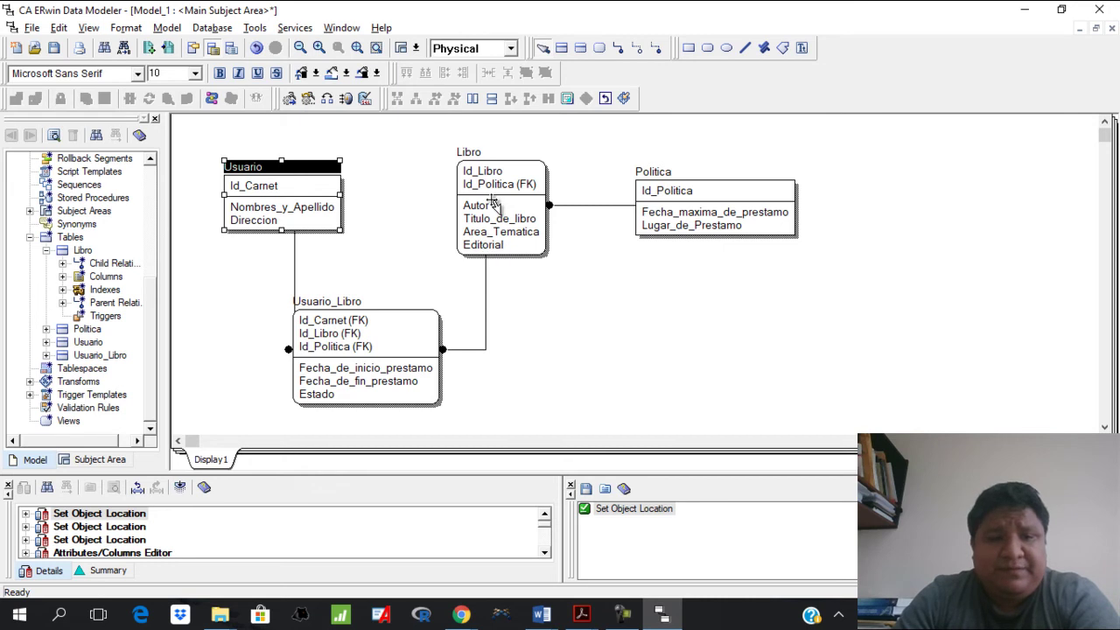
click(62, 276)
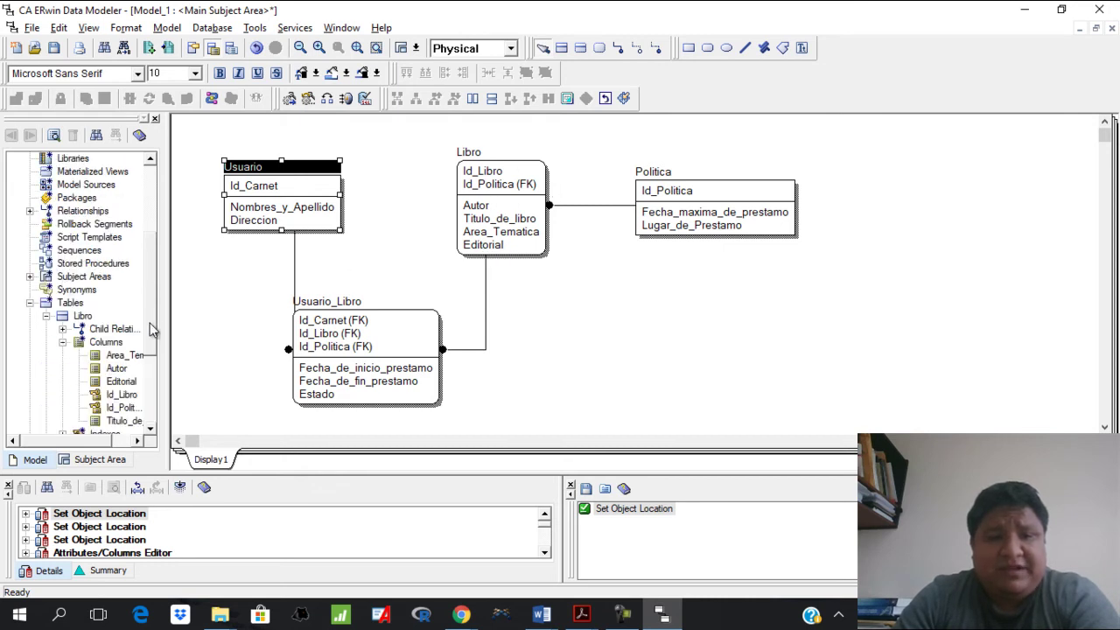
scroll(143, 351, down, 2)
drag(168, 328, 199, 330)
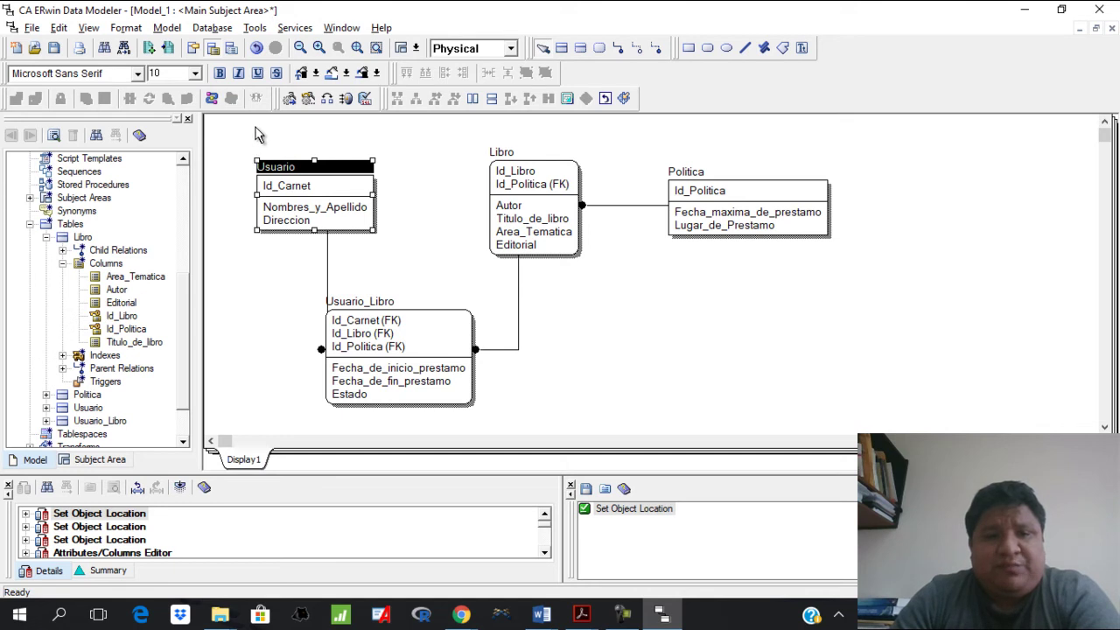
Open the database connection settings and choose SQL Server 2005/2008 (using native ODBC) as the database.
click(293, 28)
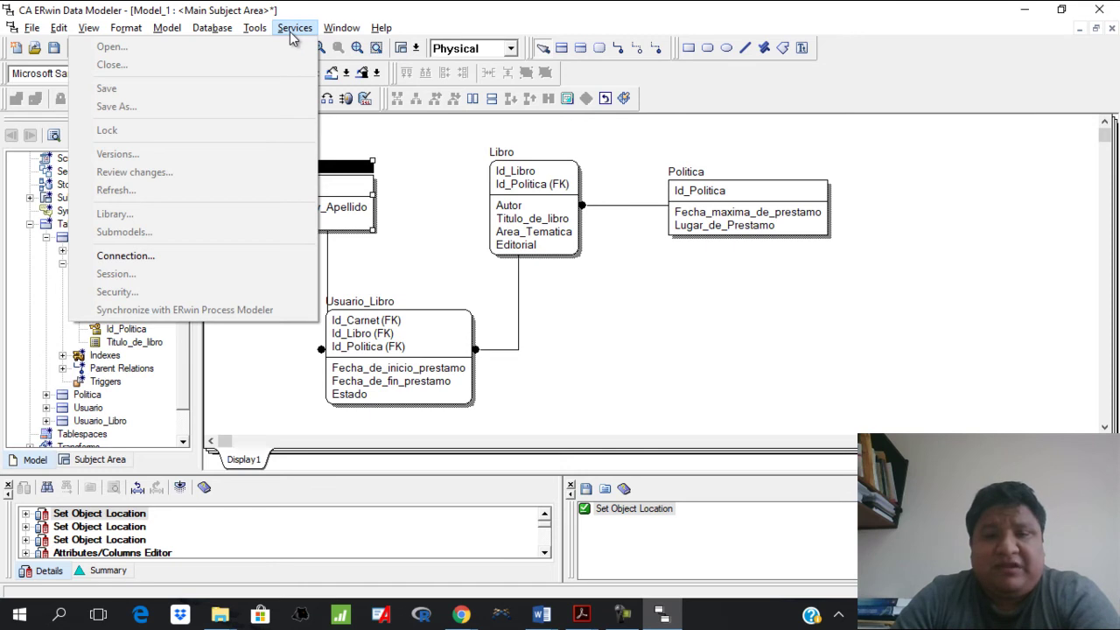
click(212, 255)
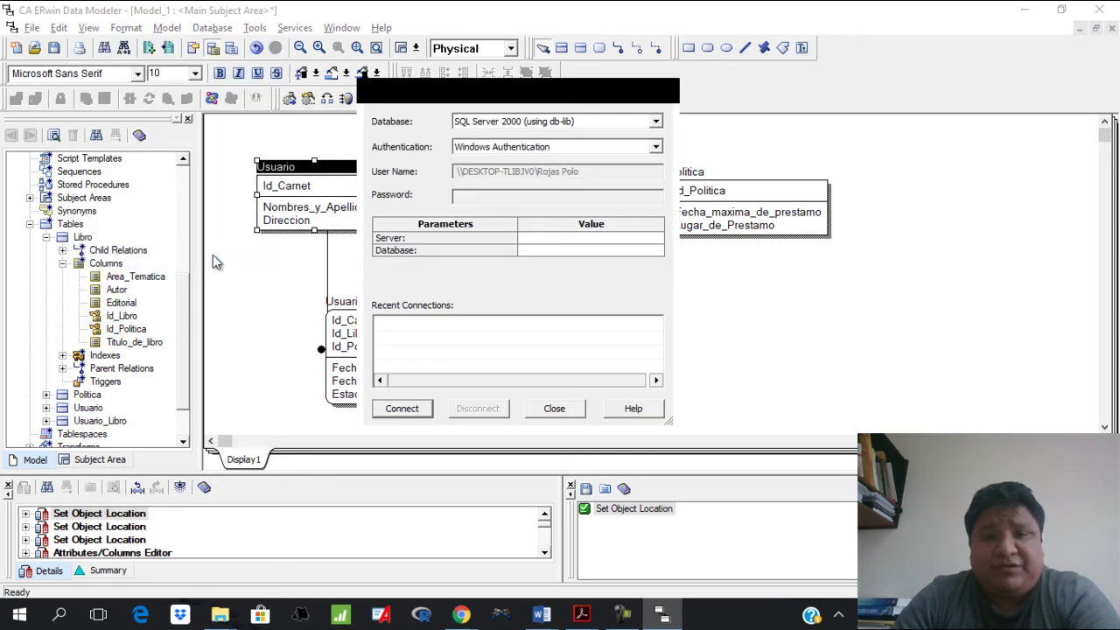
click(656, 127)
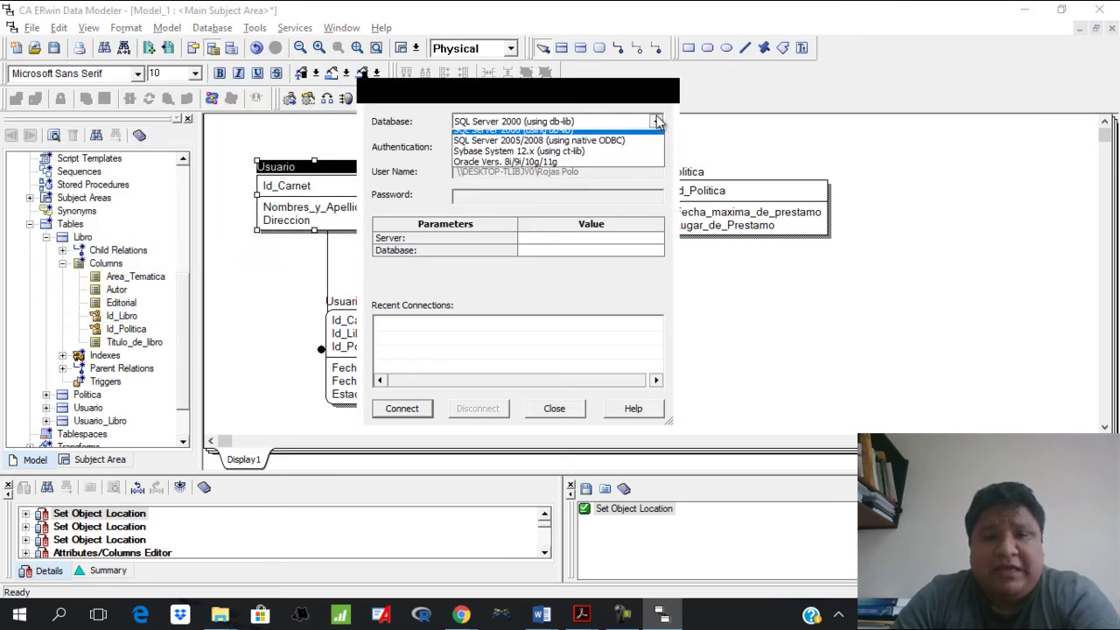
click(515, 148)
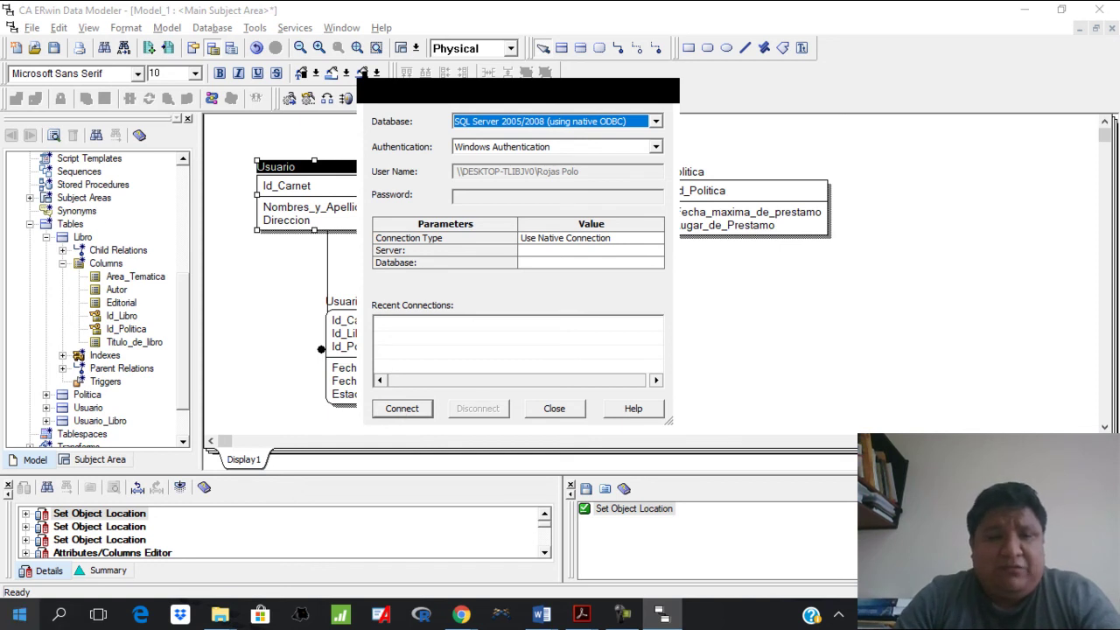
Find and open SQL Server 2017 Configuration Manager, check the SQL Server (SQLEXPRESS) service, and return to the connection settings.
click(59, 616)
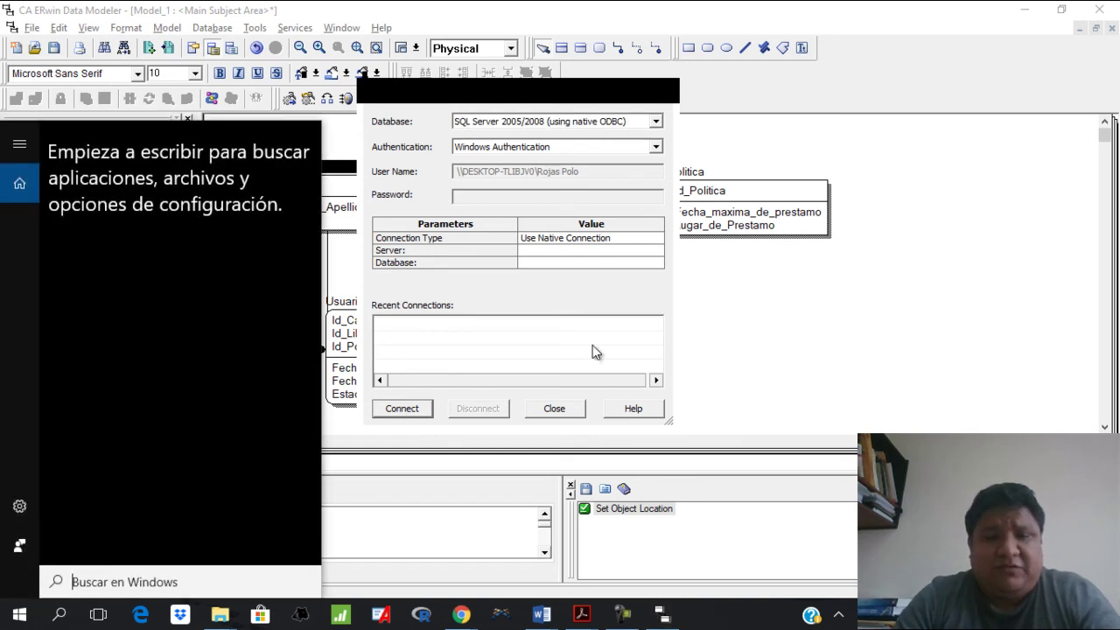
text(sql)
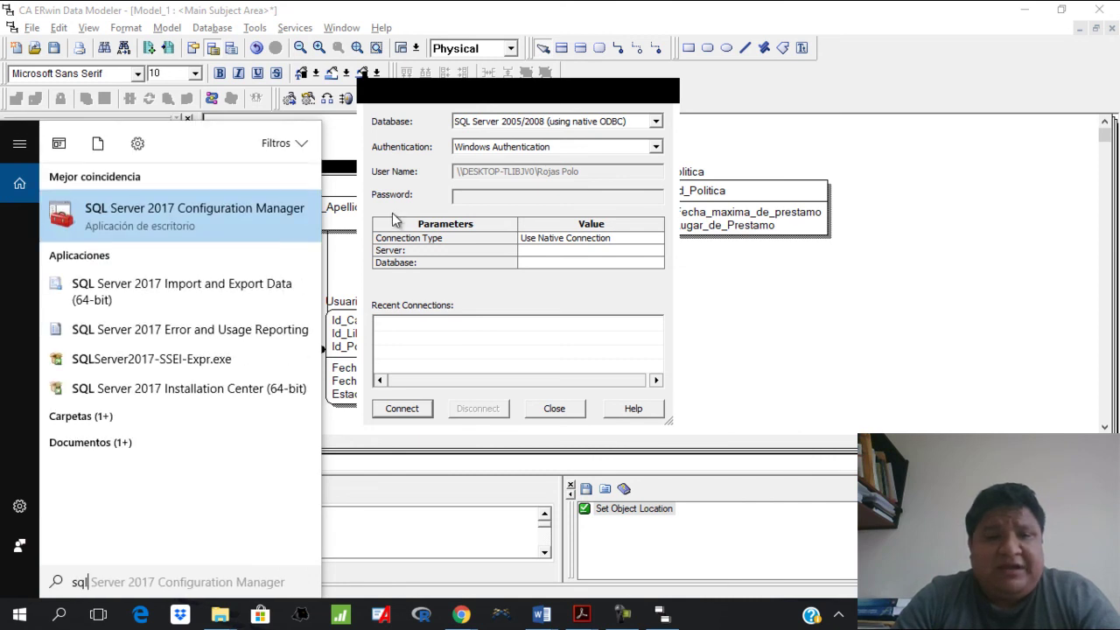
click(208, 215)
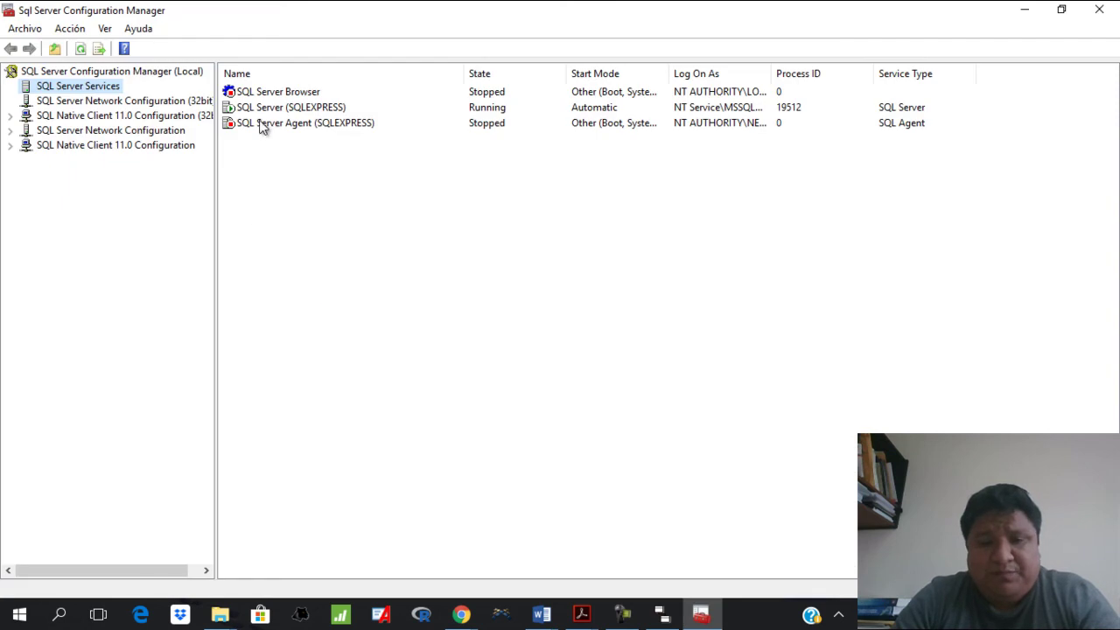
click(293, 109)
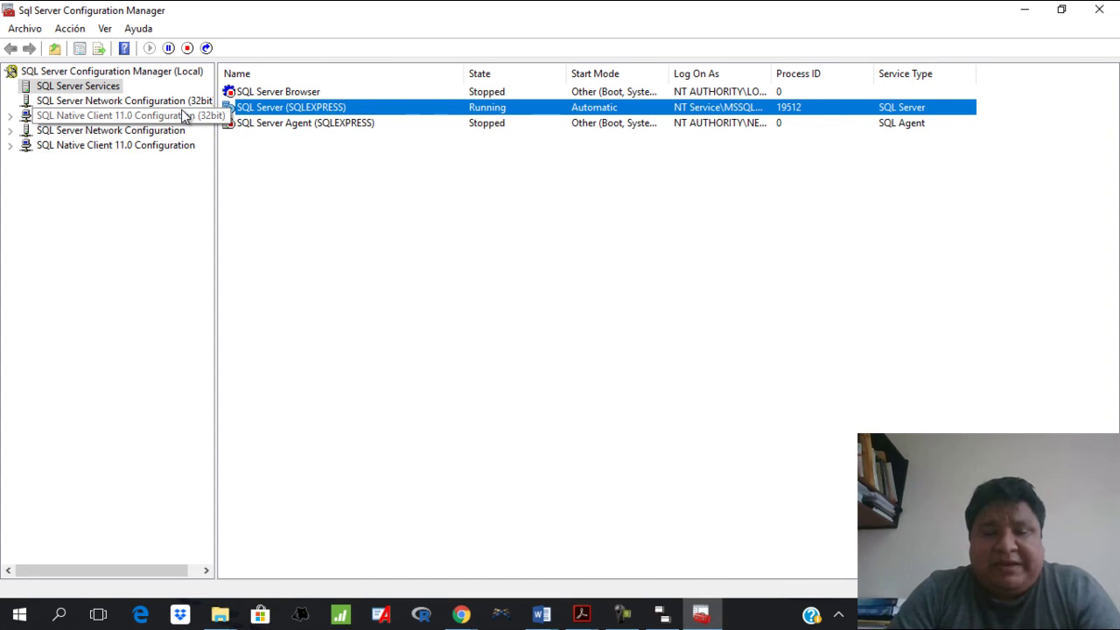
click(1025, 10)
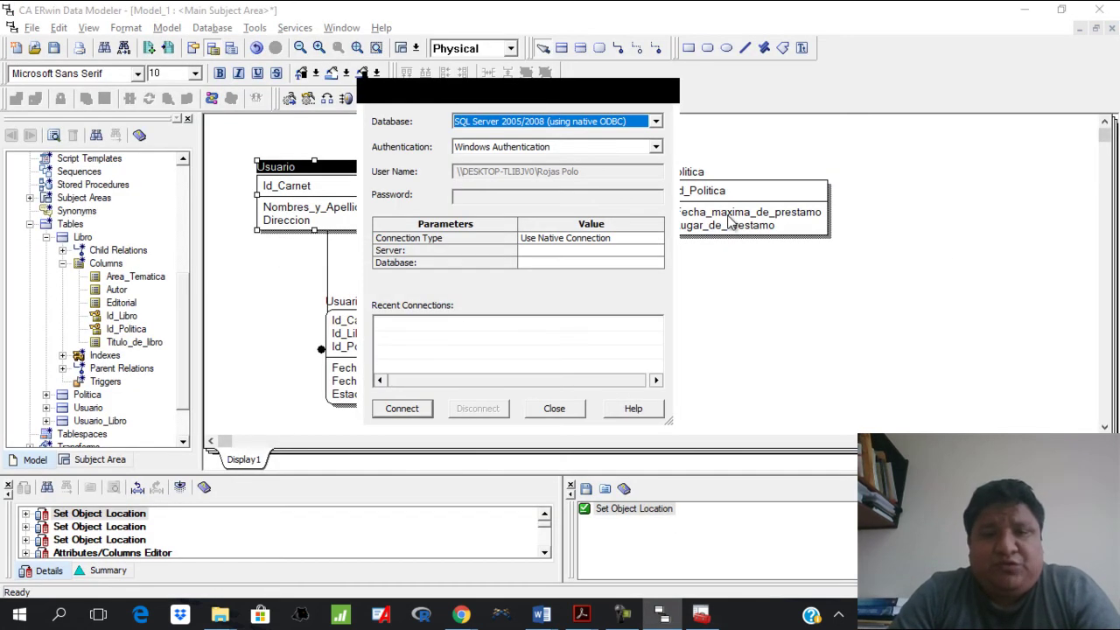